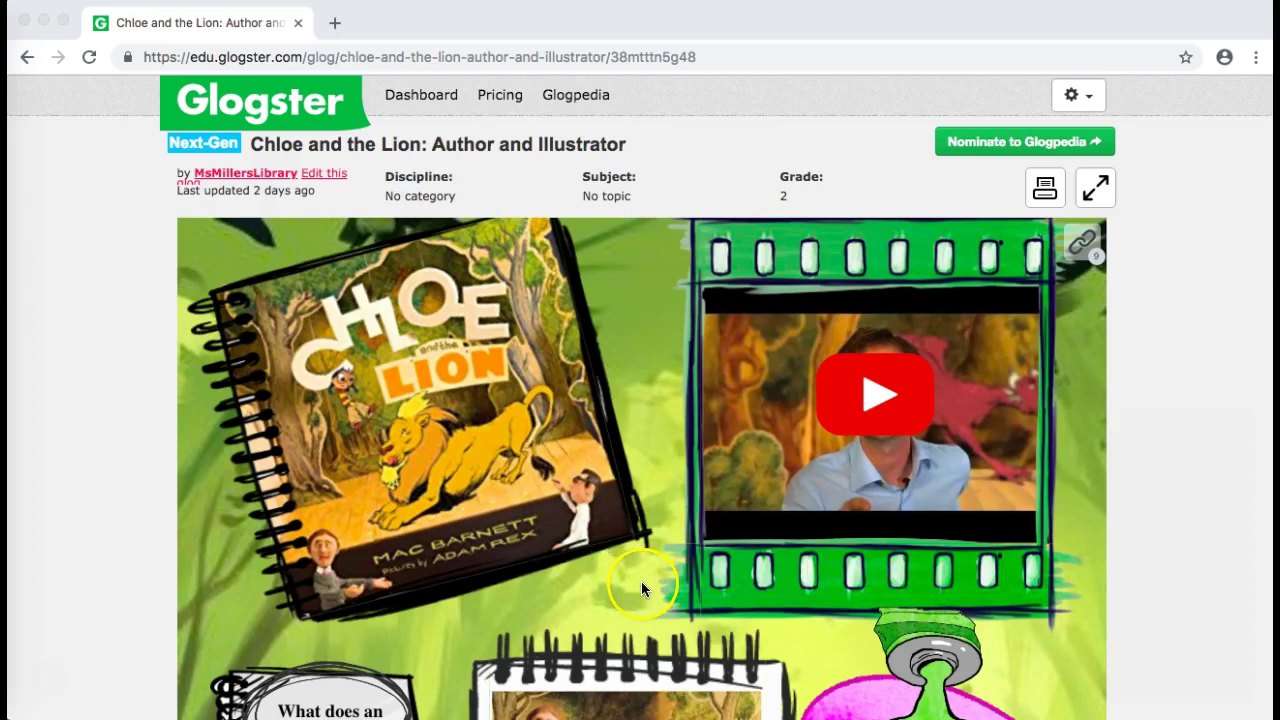
- Look through the Chloe and the Lion glog, including its author and illustrator sections
scroll(641, 581, "down", 4)
scroll(641, 588, "down", 8)
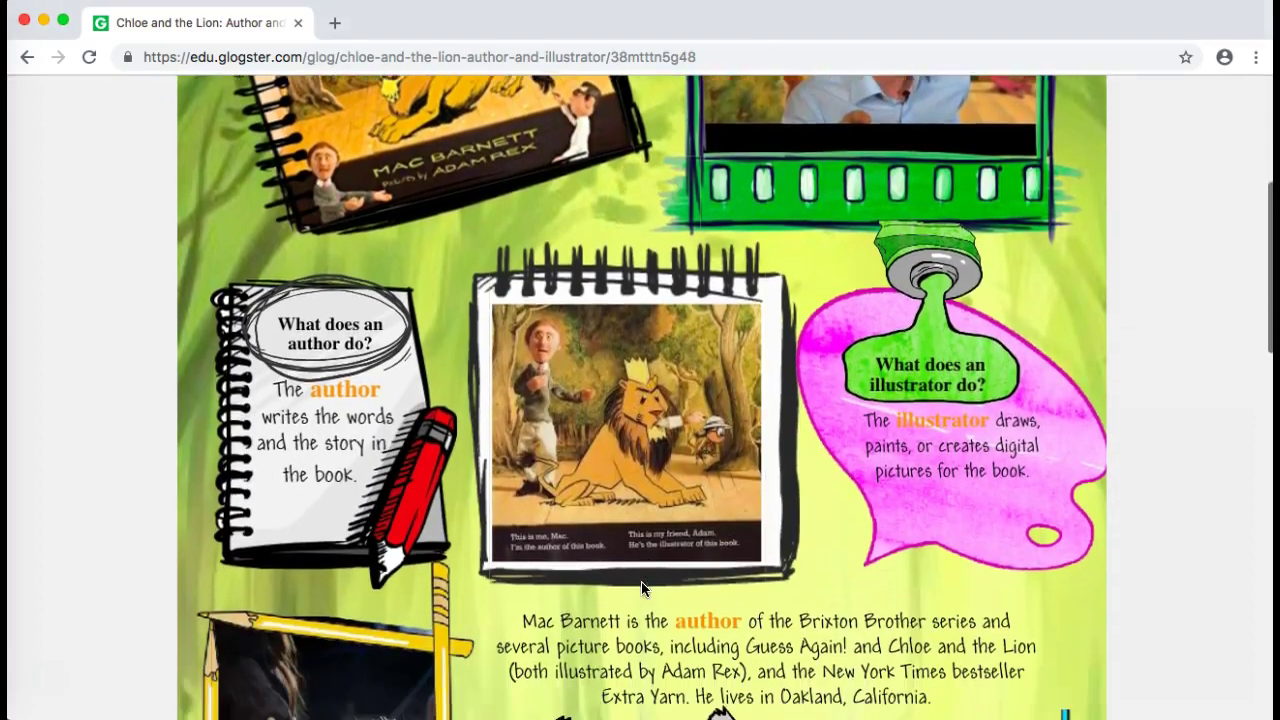
scroll(641, 588, "down", 4)
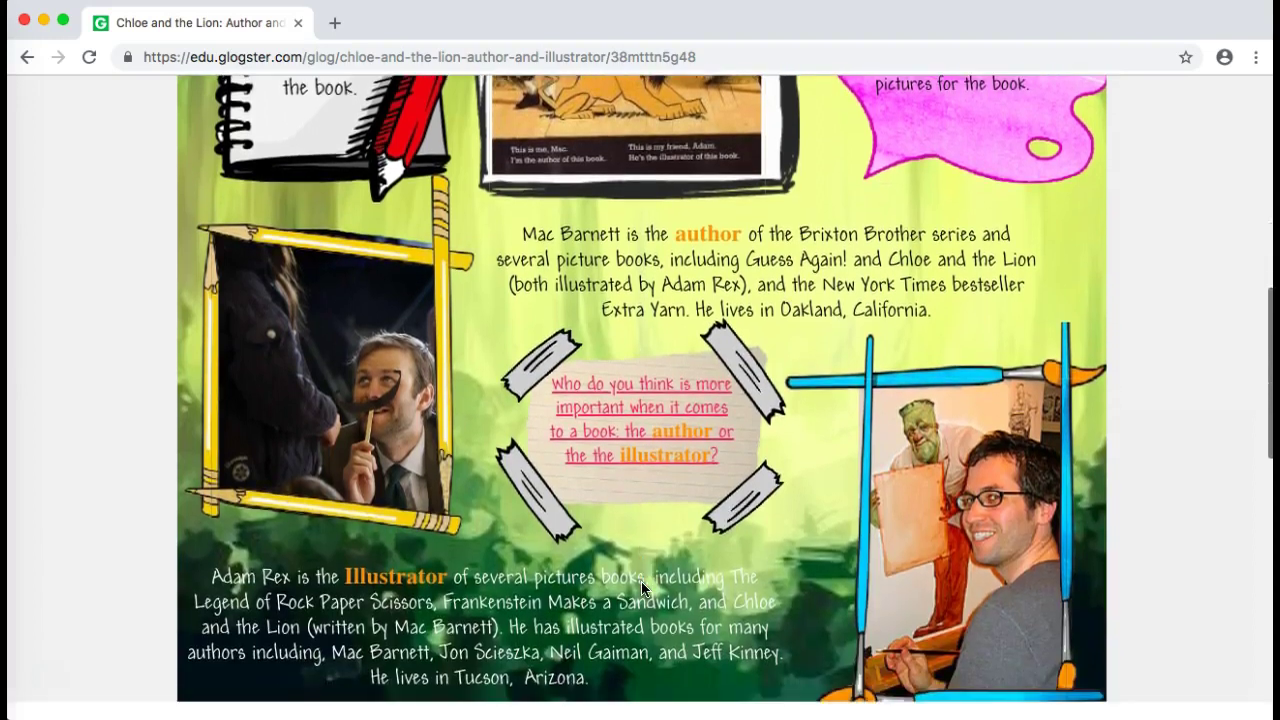
scroll(641, 588, "up", 7)
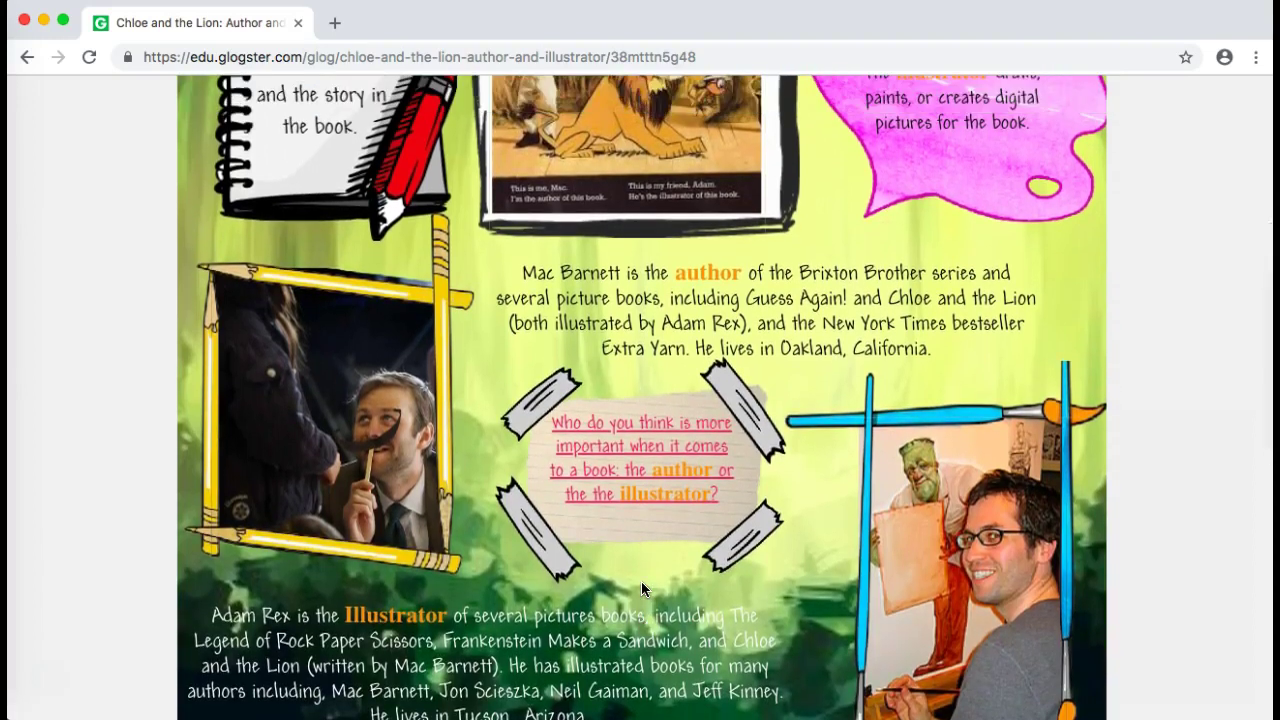
scroll(641, 588, "up", 3)
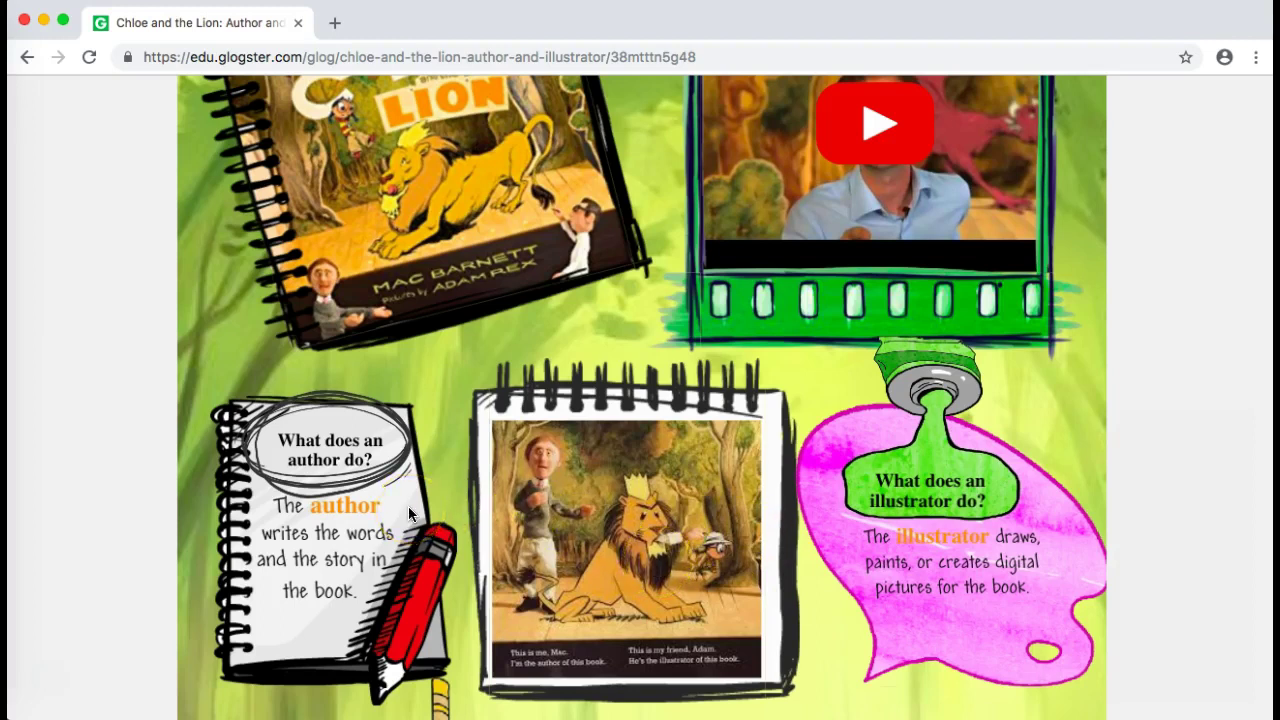
scroll(408, 513, "up", 3)
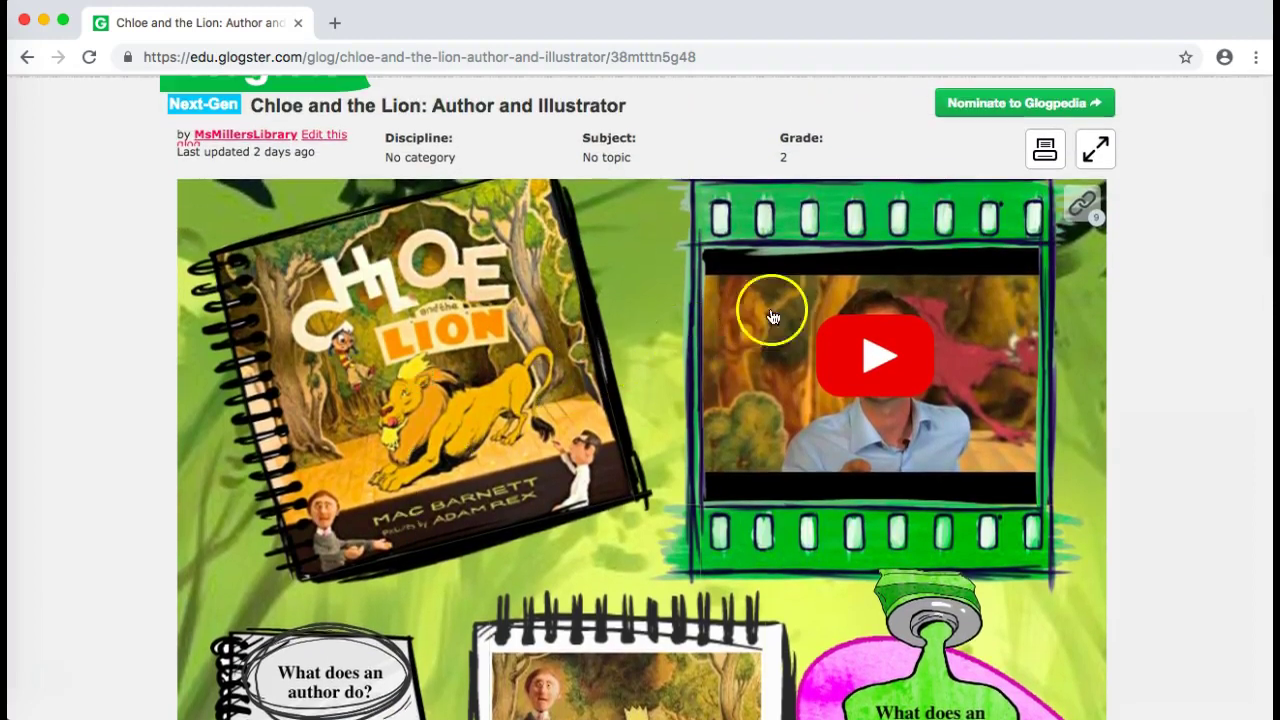
- Play the start of the video embedded in the Chloe and the Lion glog and pause it at 00:17
left_click(872, 357)
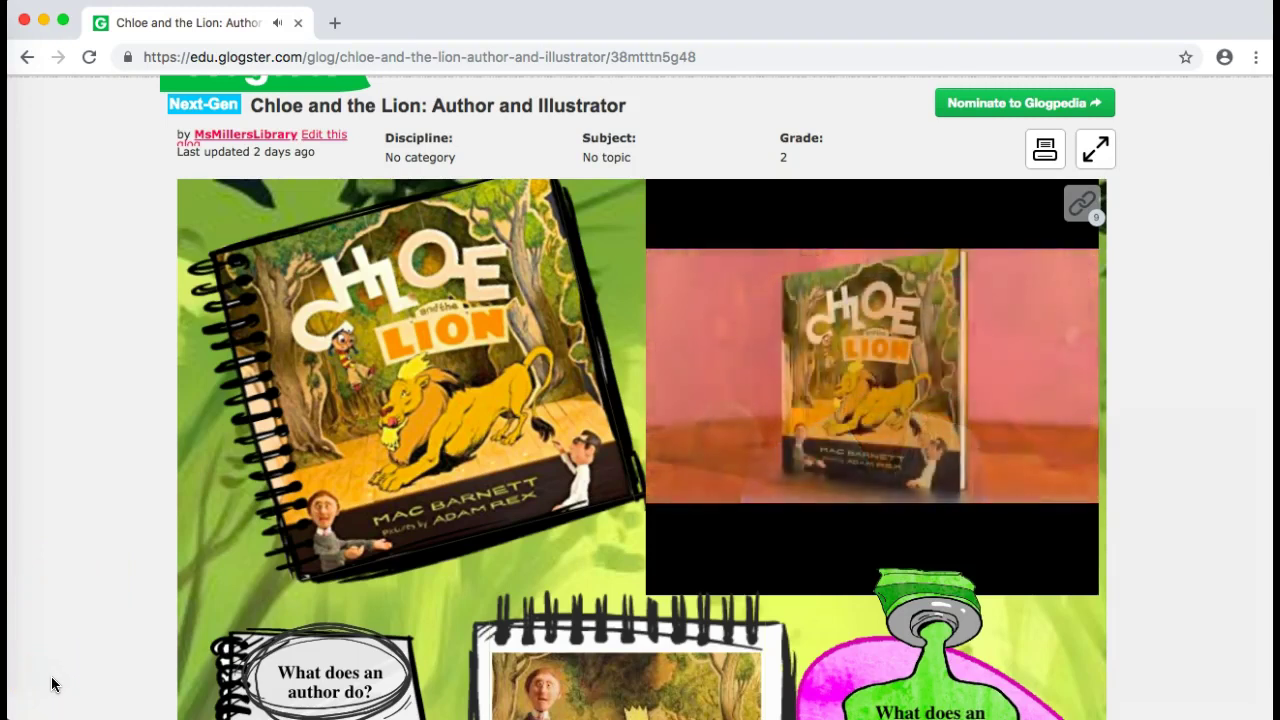
left_click(53, 682)
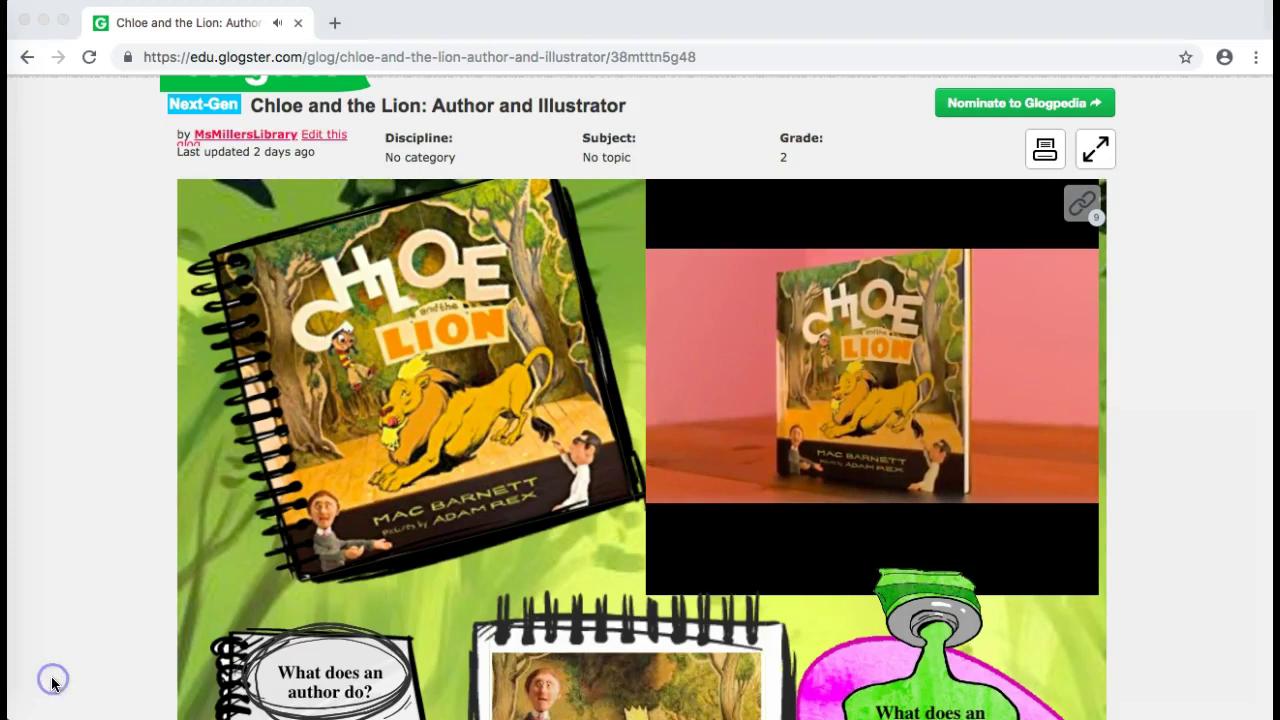
left_click(1151, 304)
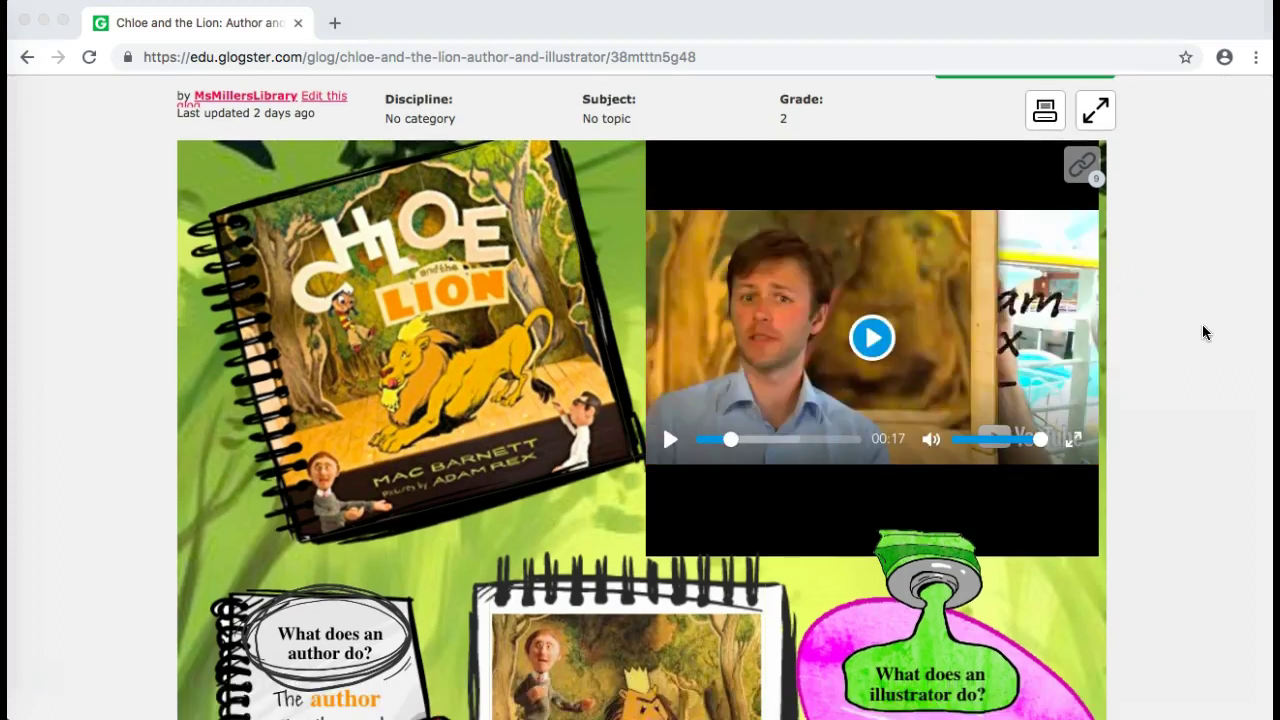
left_click(1180, 303)
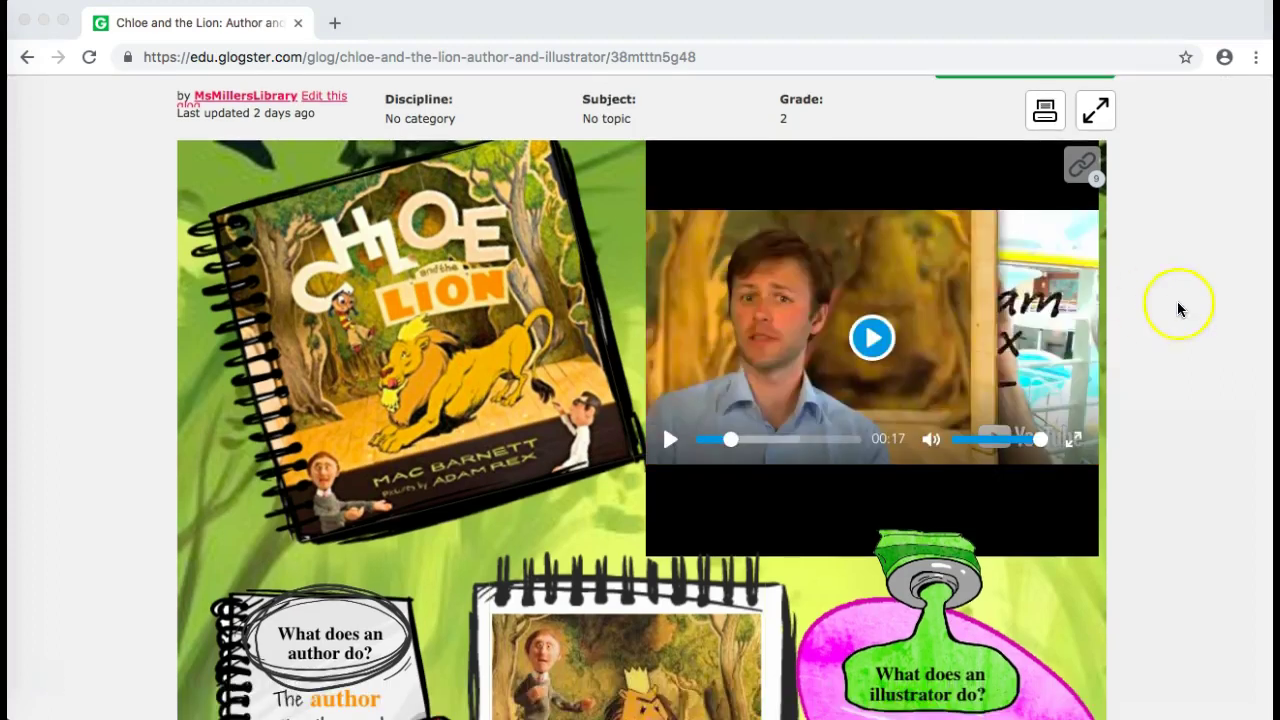
scroll(1180, 305, "up", 2)
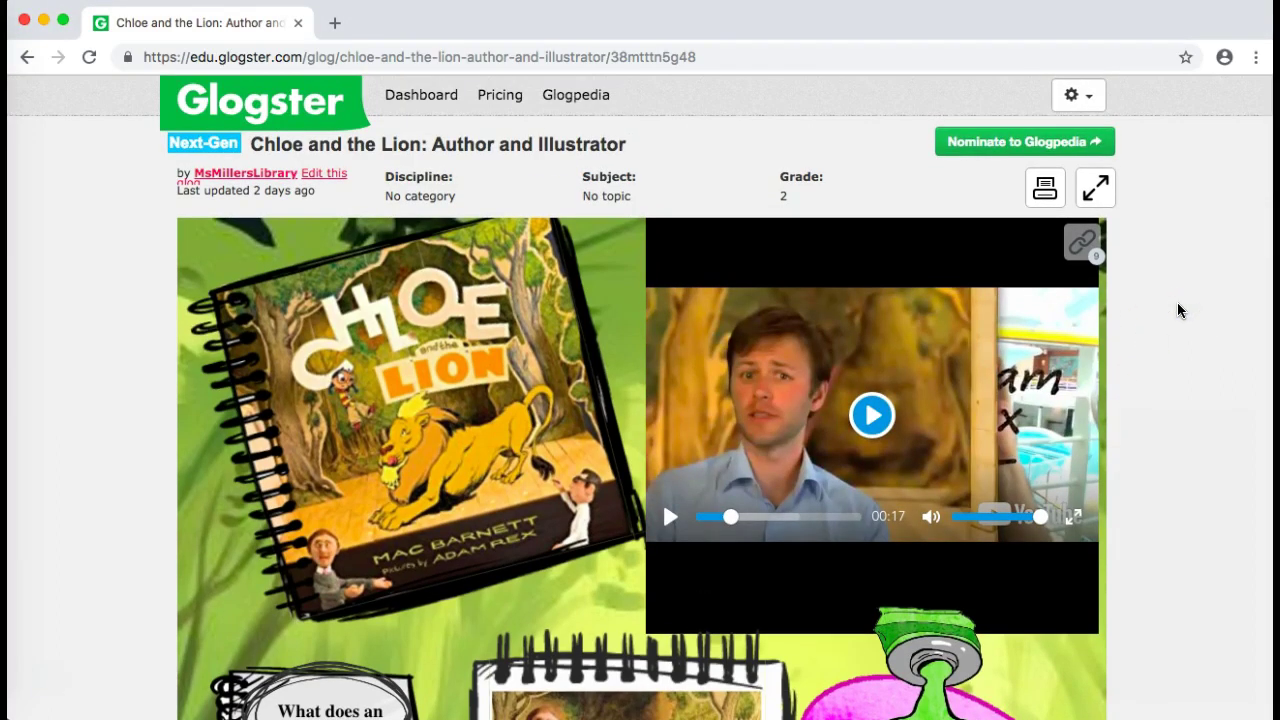
- Return to the dashboard and review the educator account details and the list of own glogs
left_click(250, 106)
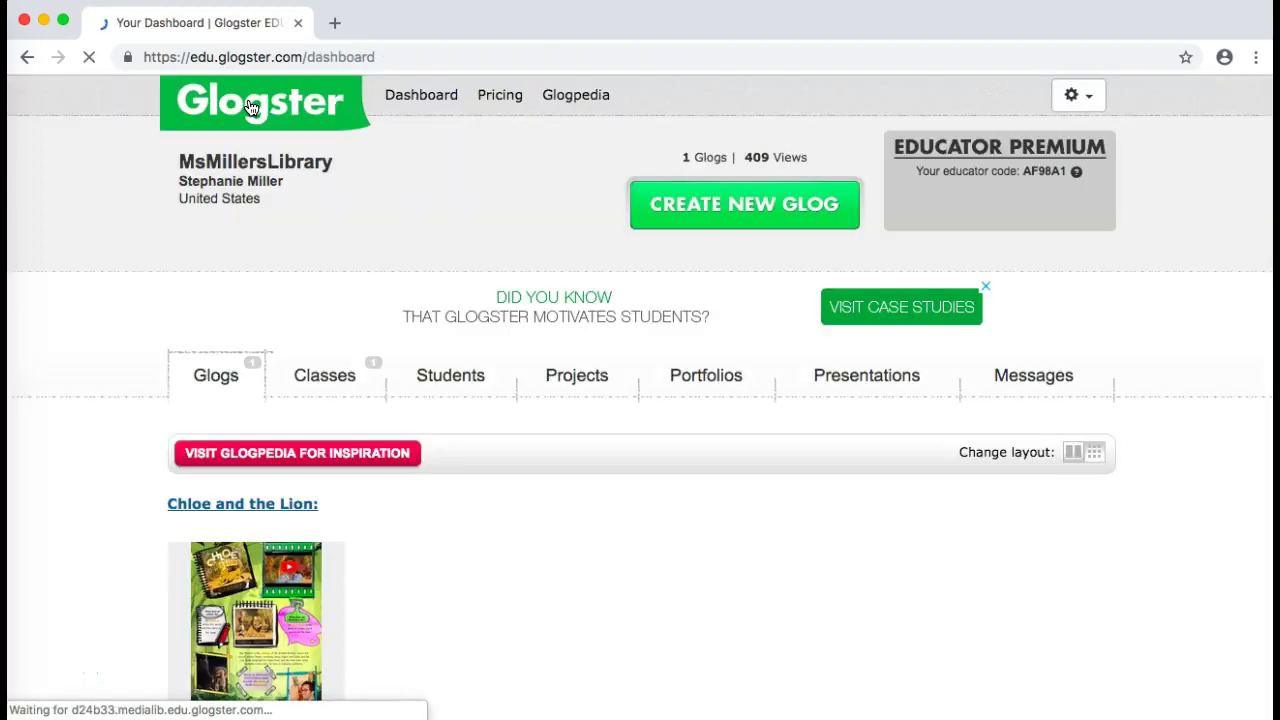
scroll(125, 437, "down", 2)
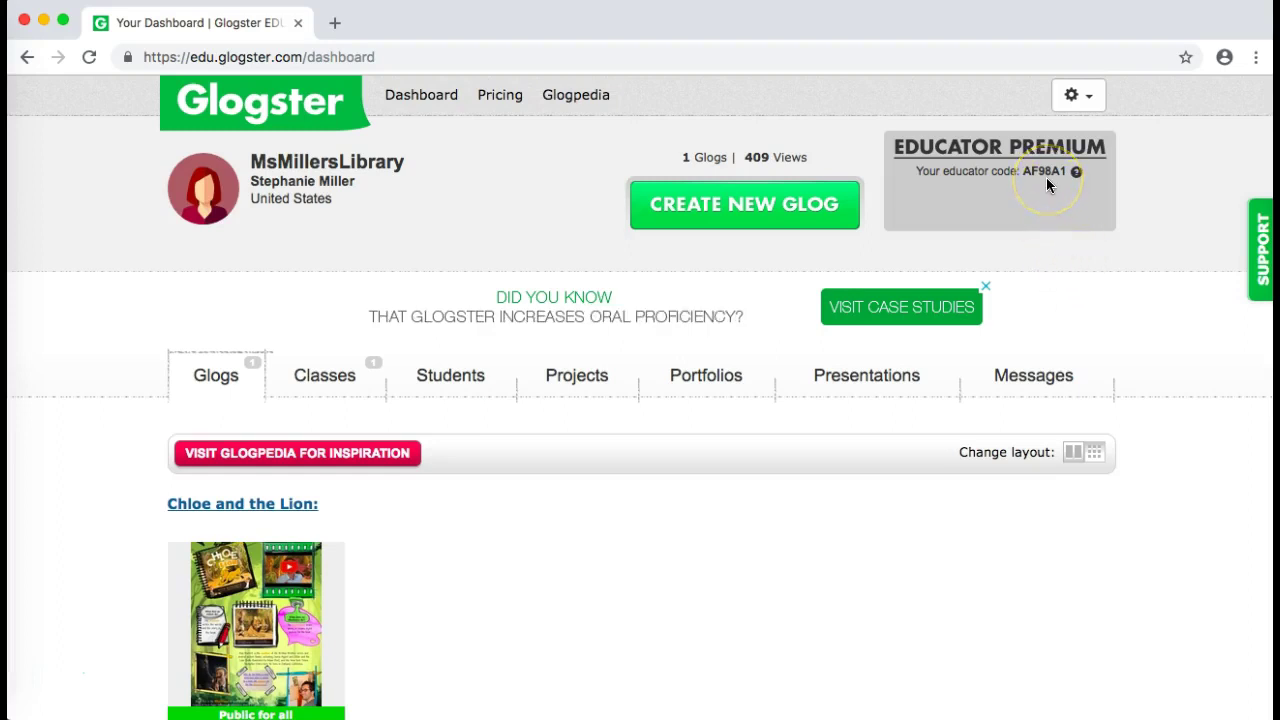
left_click(990, 150)
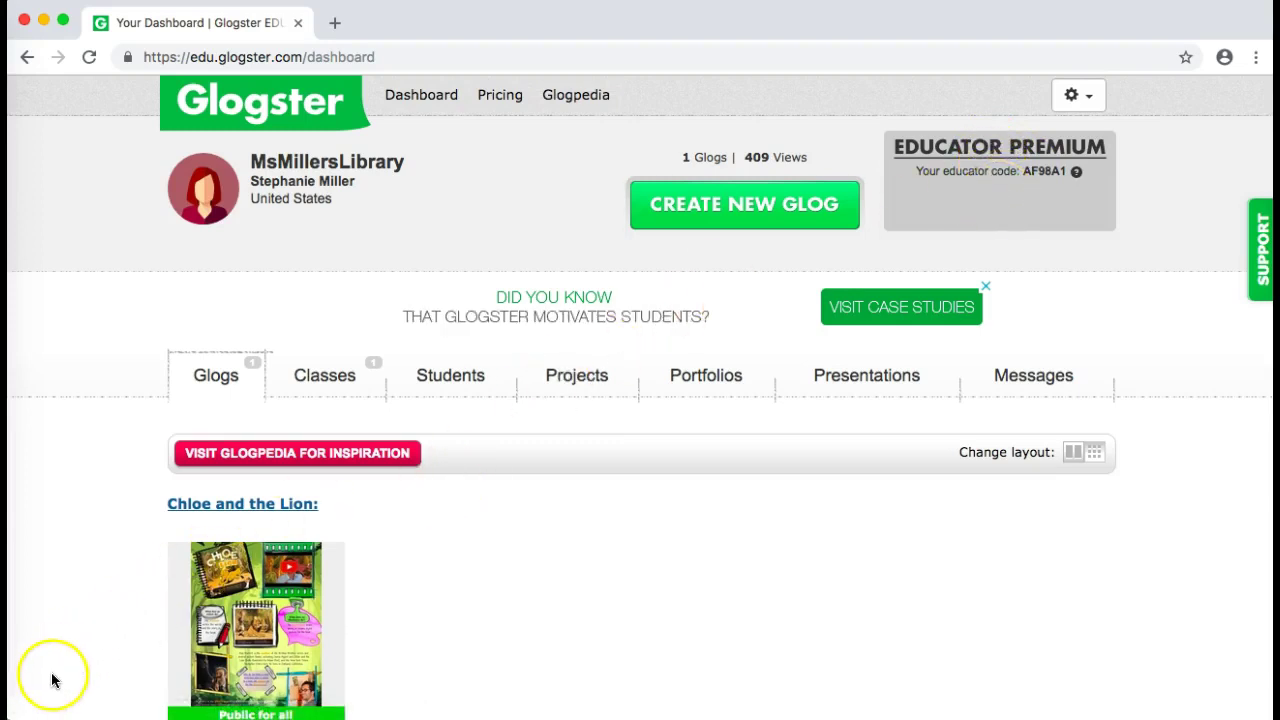
scroll(211, 297, "down", 2)
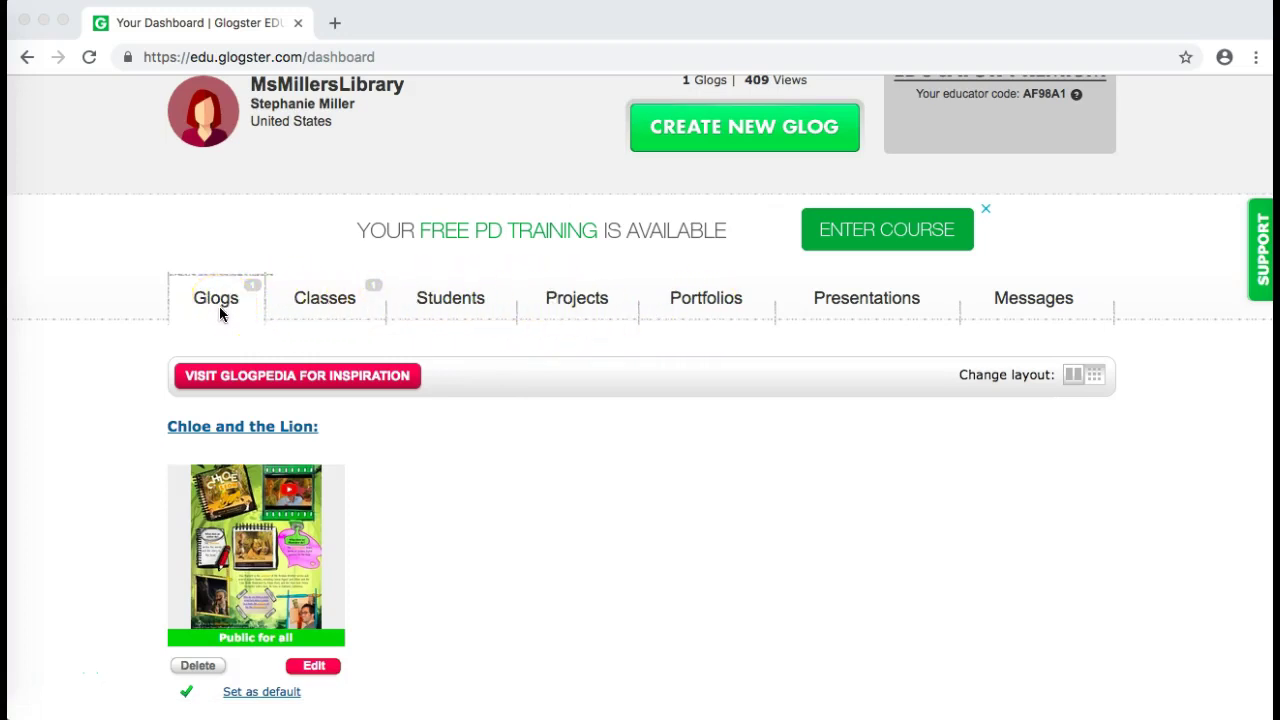
scroll(490, 540, "down", 2)
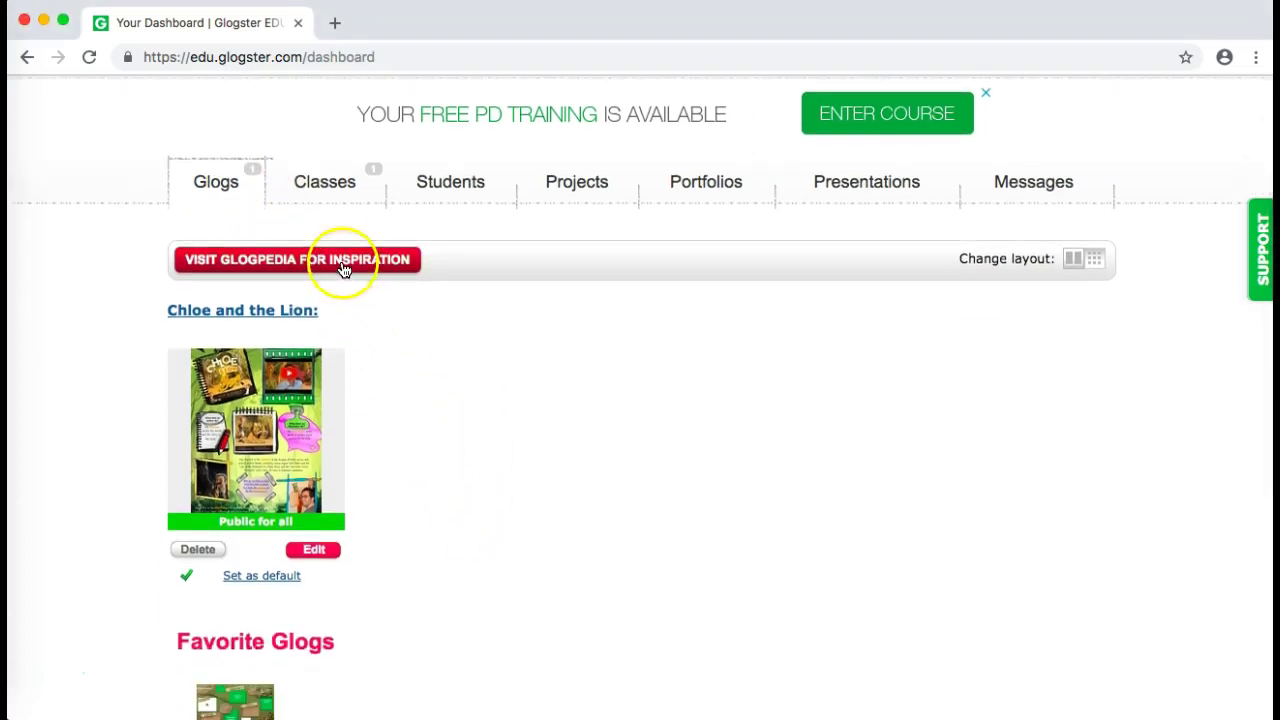
- Open Glogpedia for inspiration and browse its subject categories and featured glogs
left_click(340, 265)
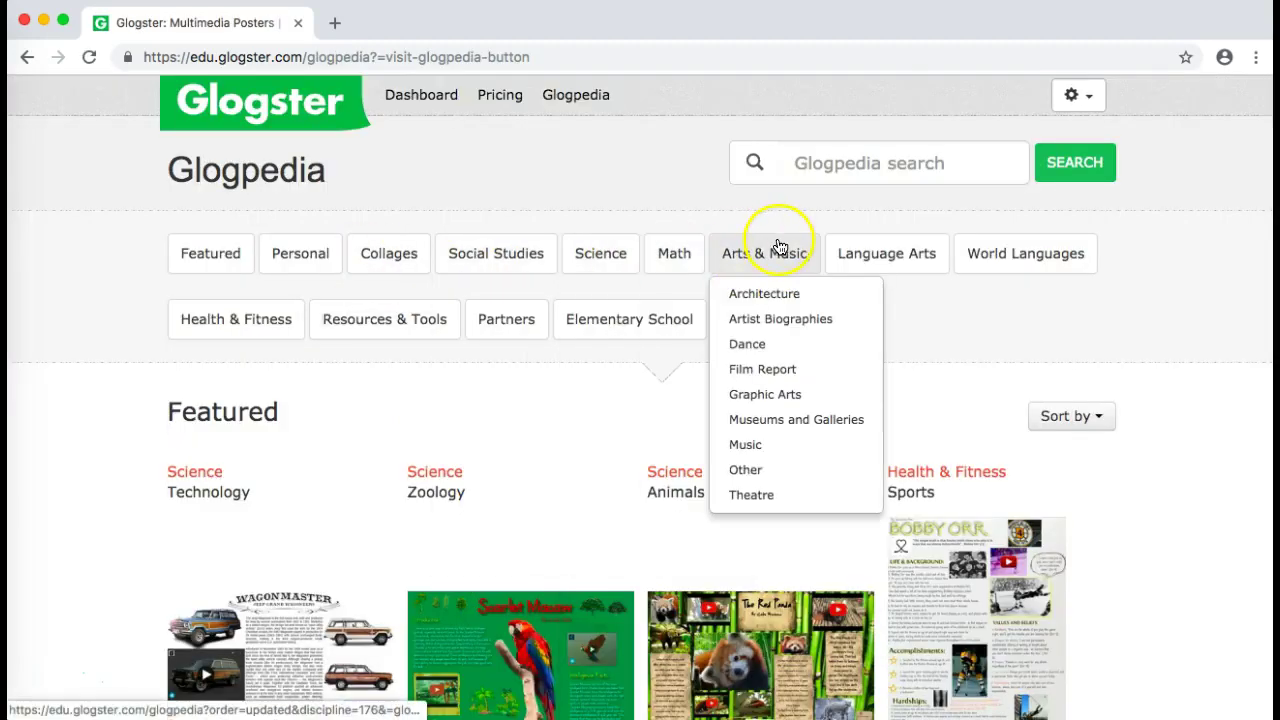
mouse_move(900, 255)
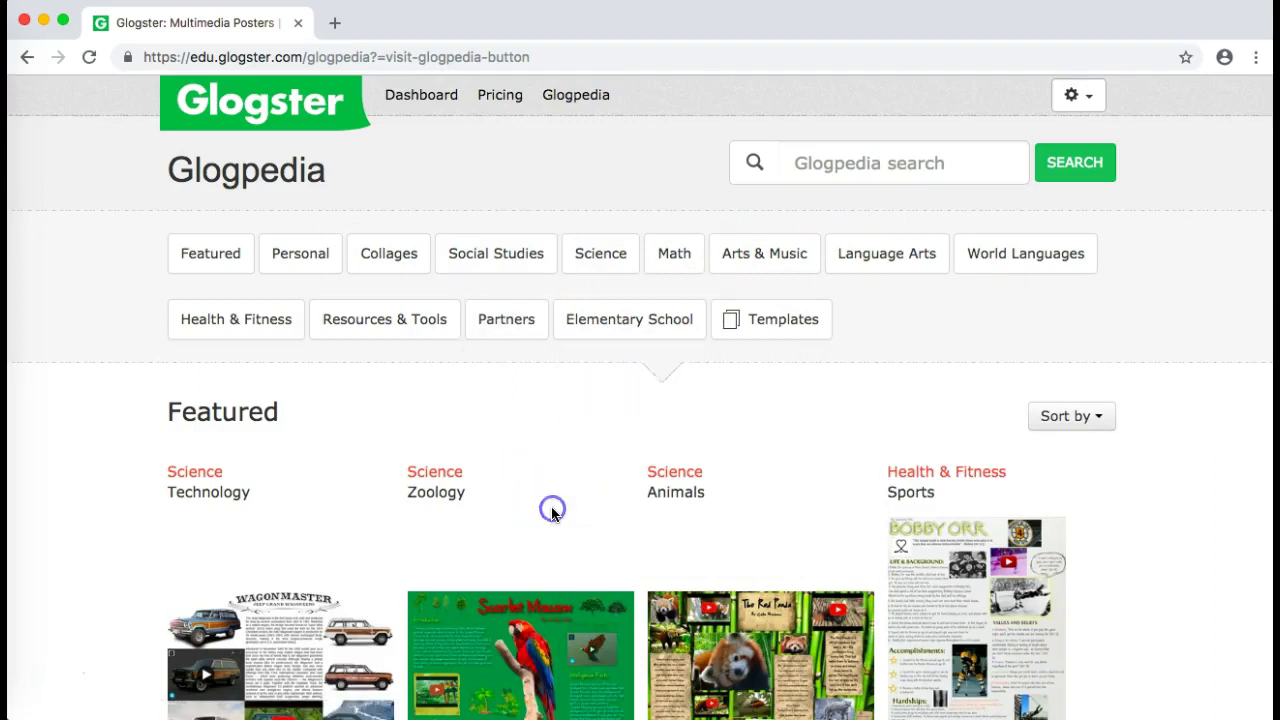
scroll(551, 512, "down", 3)
scroll(551, 514, "down", 10)
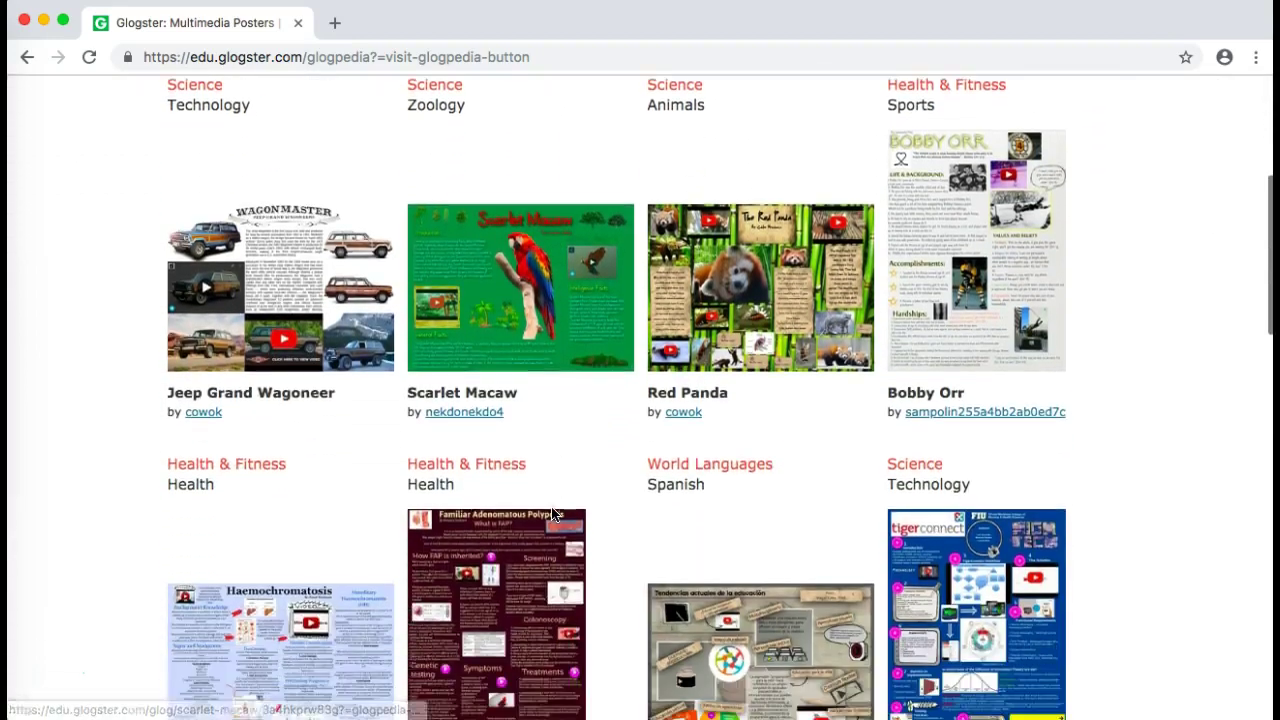
scroll(551, 514, "down", 5)
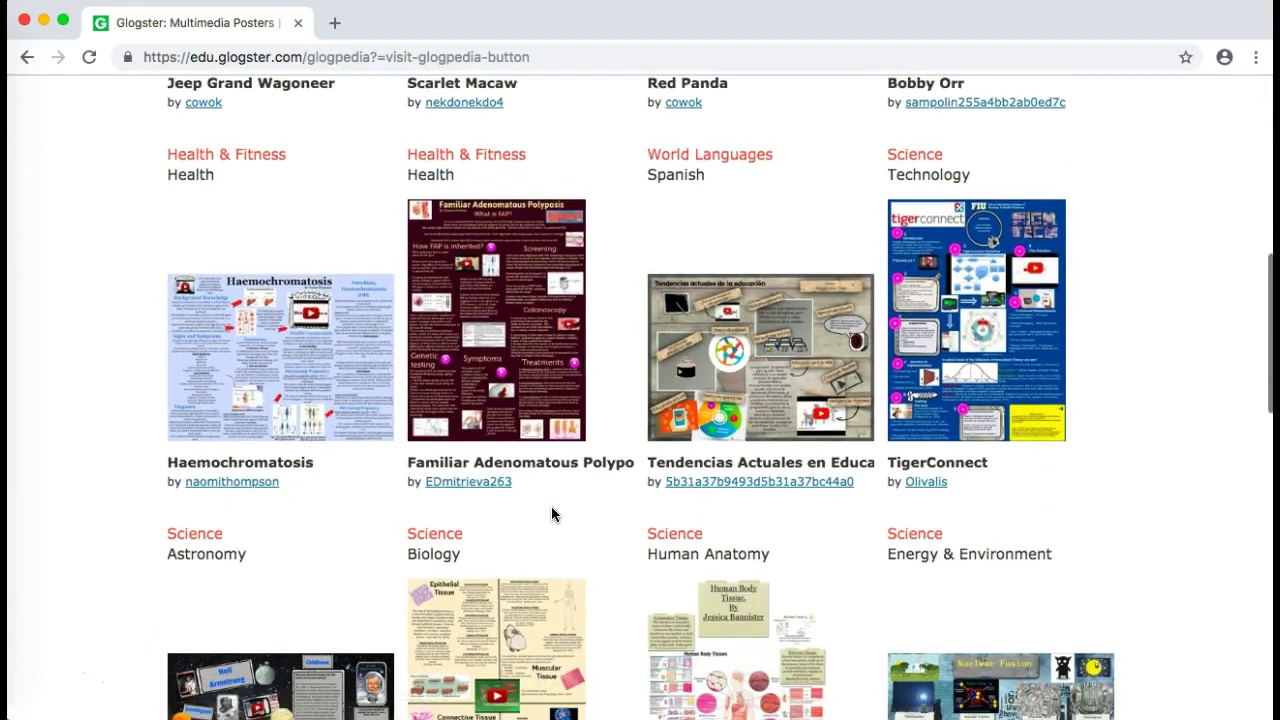
scroll(552, 514, "down", 3)
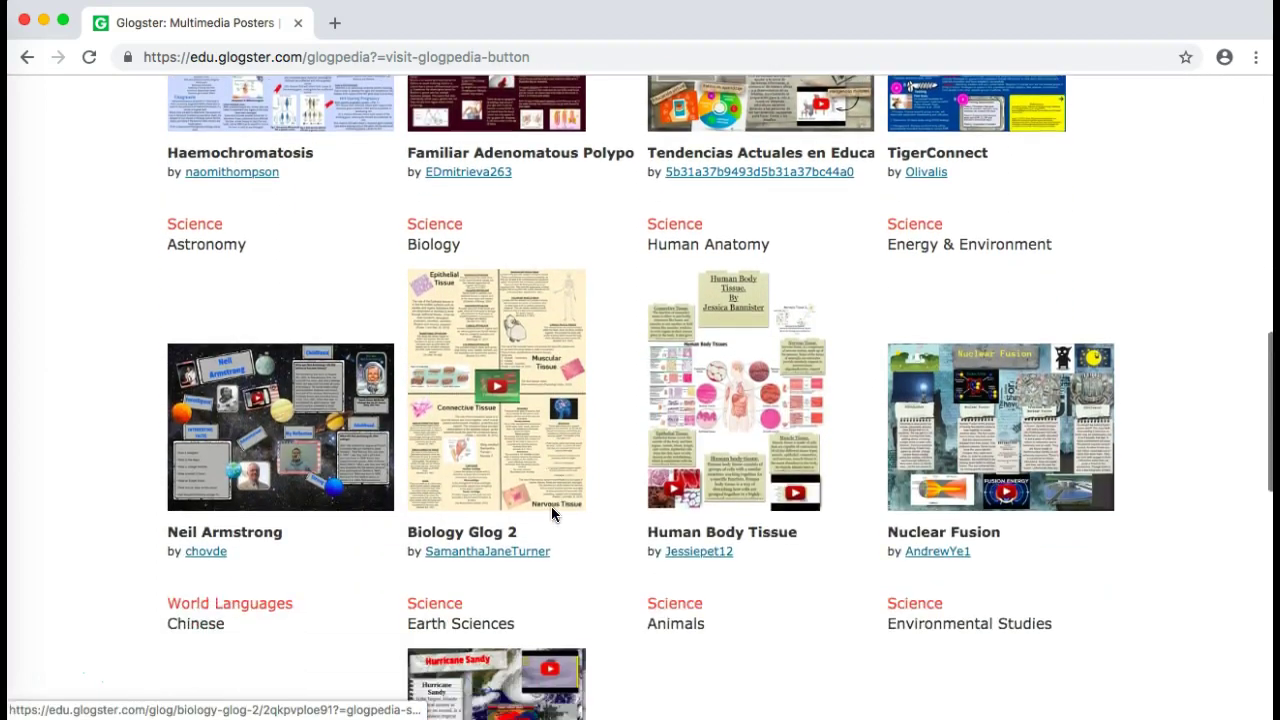
scroll(552, 514, "up", 15)
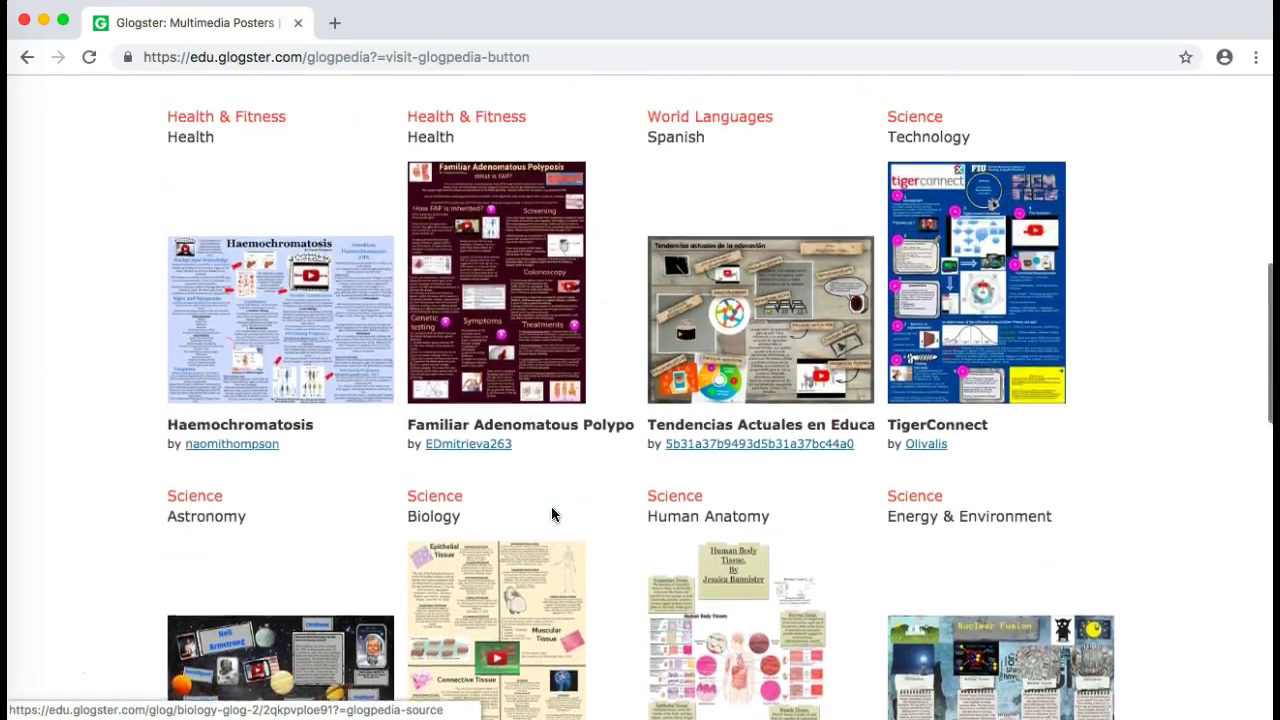
scroll(551, 514, "up", 5)
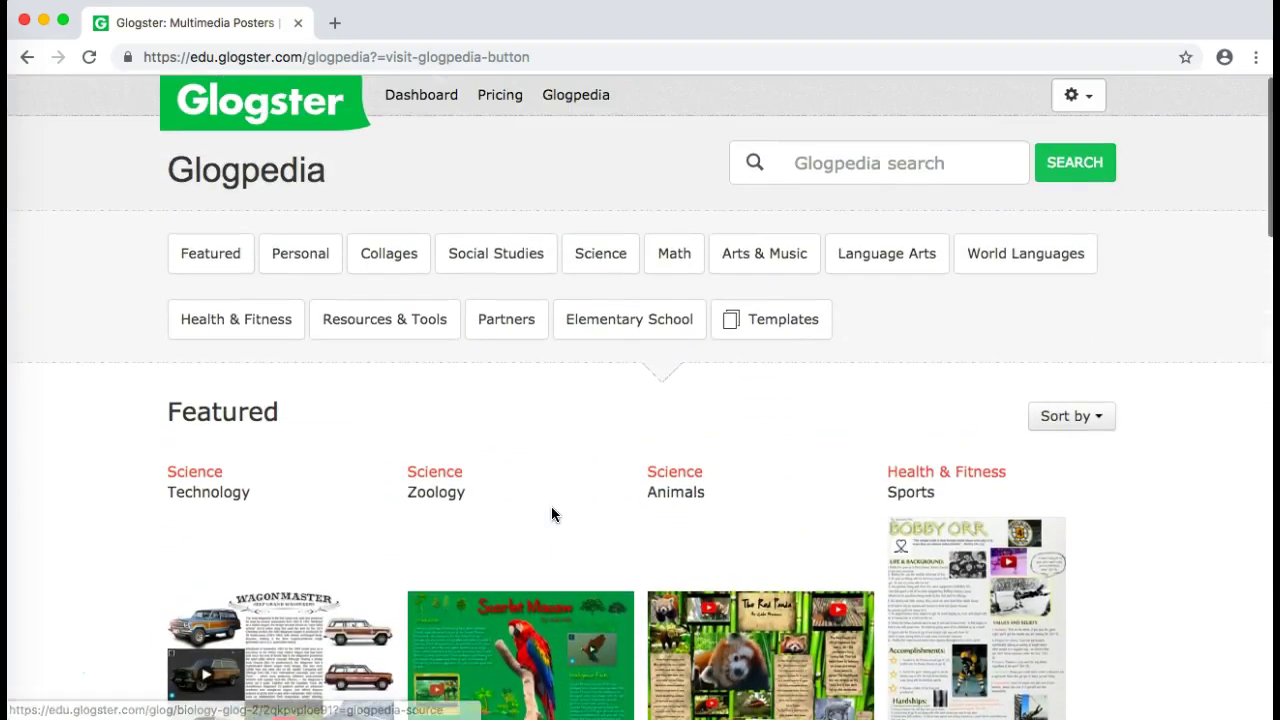
- Show the Glogpedia templates and open the Digital Storytelling template
mouse_move(673, 300)
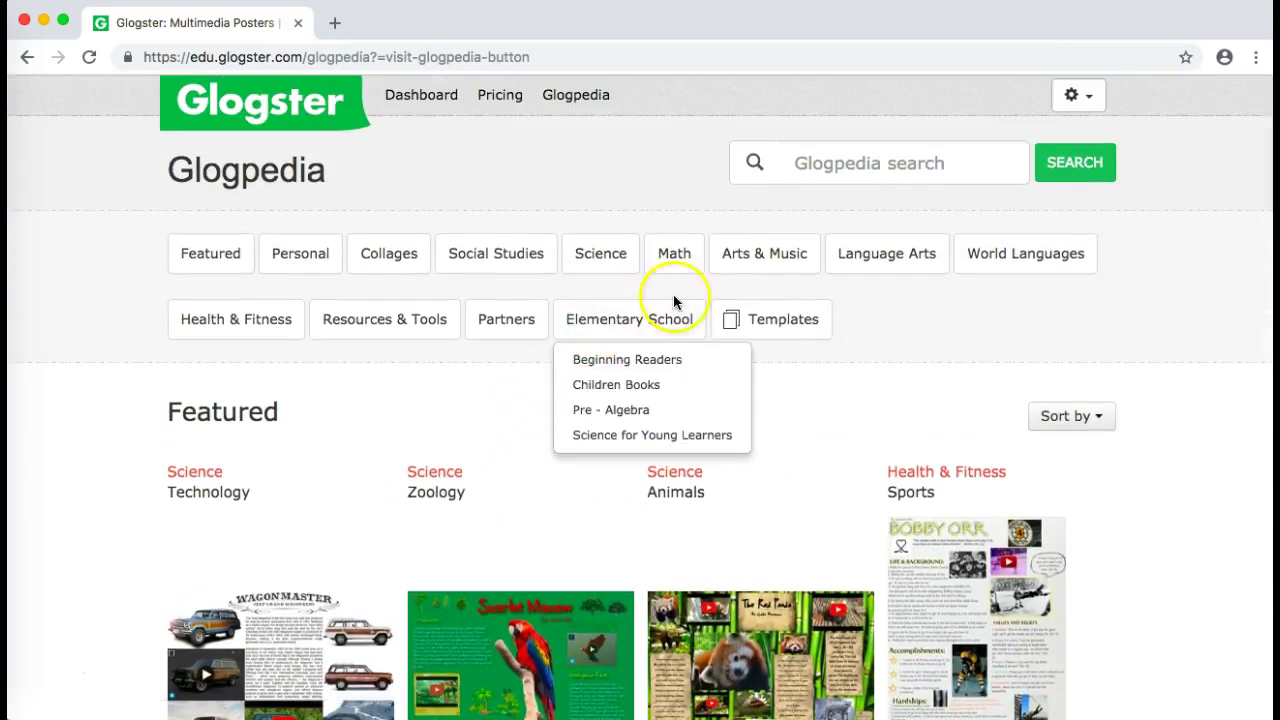
left_click(783, 327)
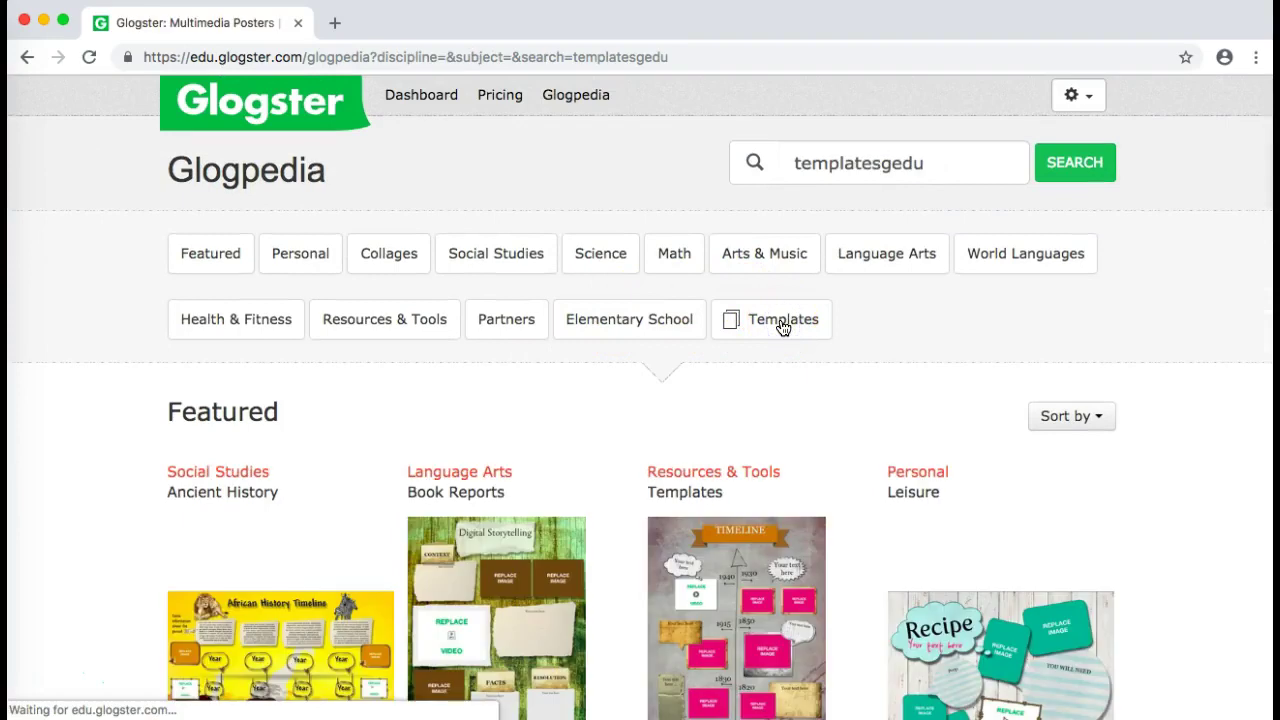
left_click(562, 577)
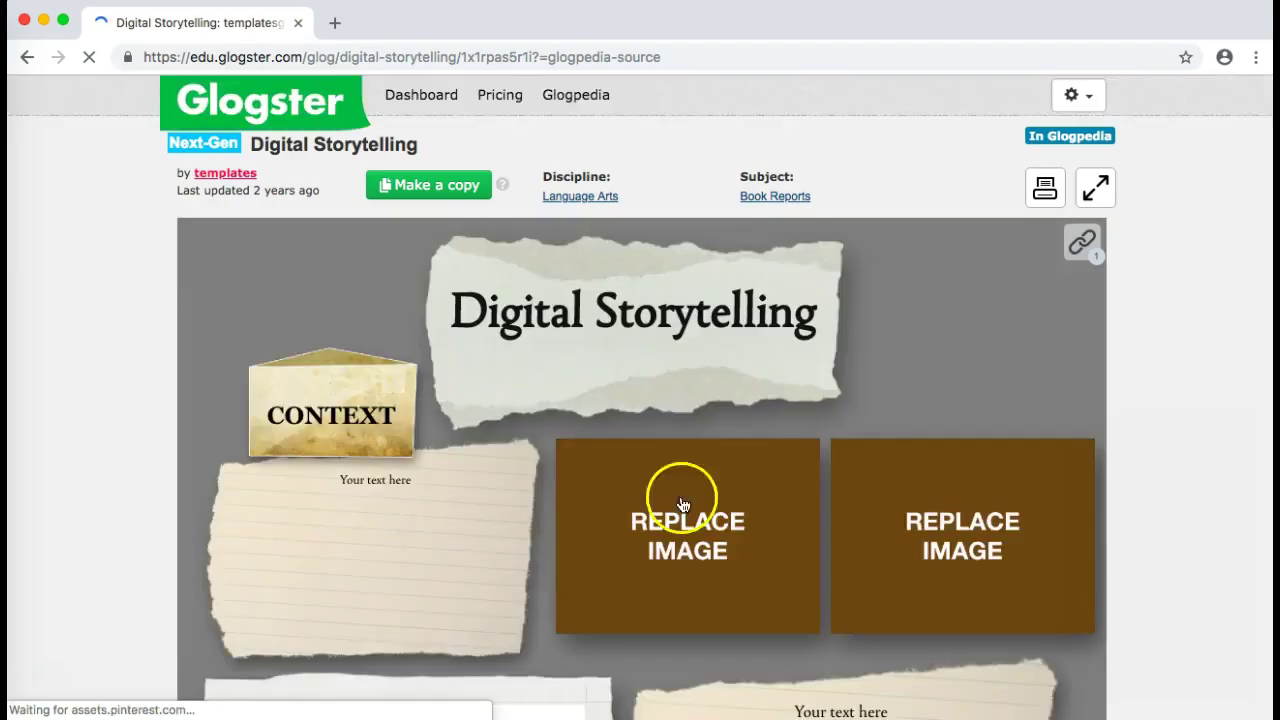
- Look over the Digital Storytelling template and add it to the favorites
scroll(1171, 321, "down", 2)
scroll(1172, 328, "down", 2)
scroll(1172, 328, "down", 4)
scroll(1172, 328, "down", 10)
left_click(1078, 335)
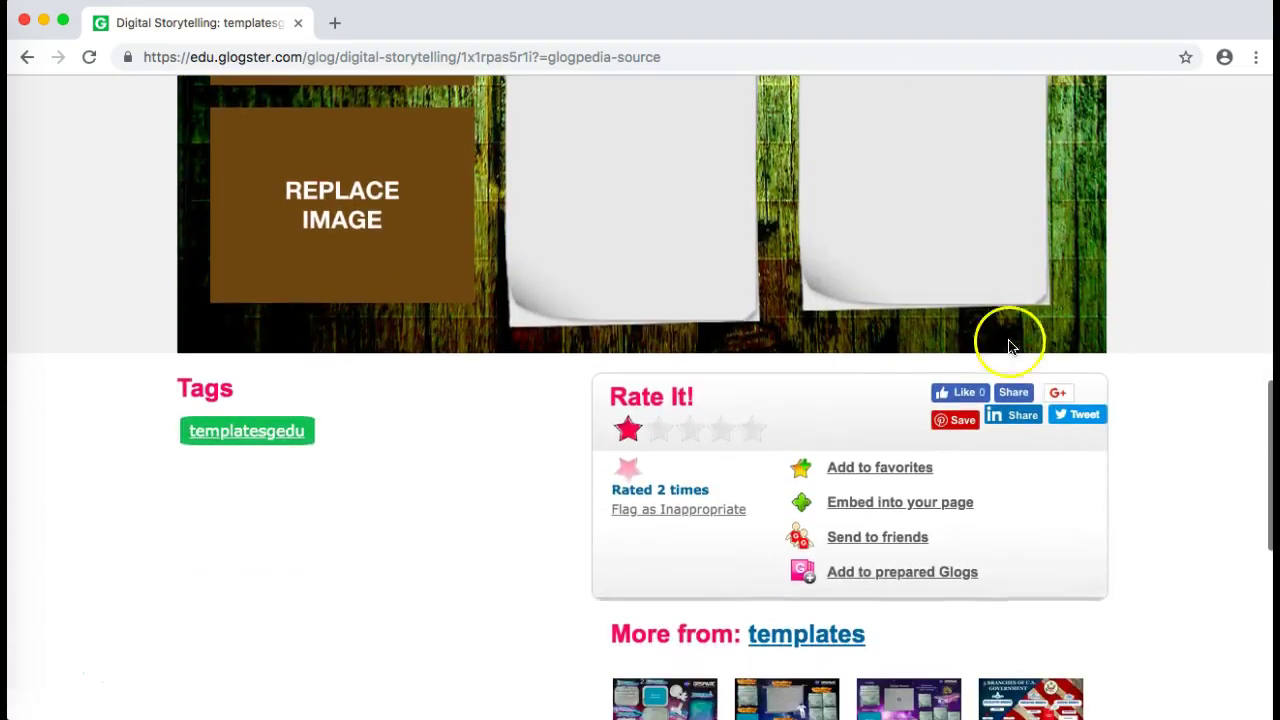
left_click(858, 468)
left_click(1163, 263)
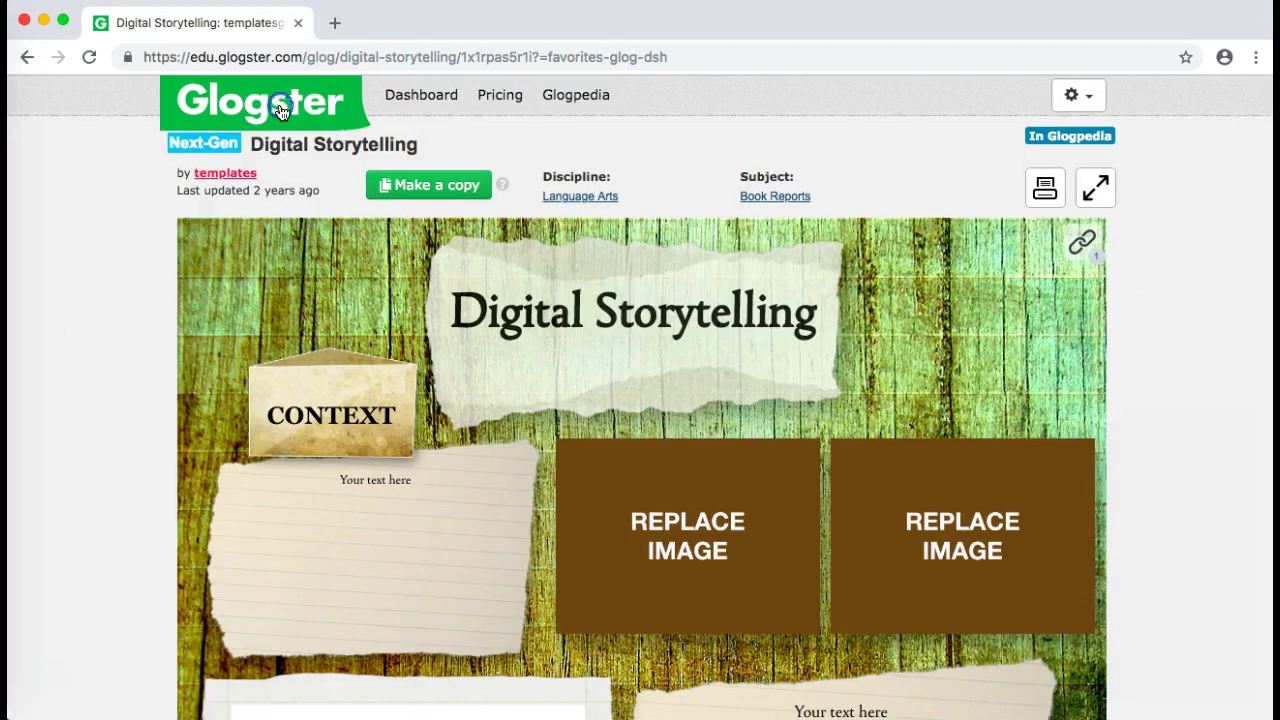
- Return to the dashboard and open the 1st Grade class from the list of classes
left_click(279, 105)
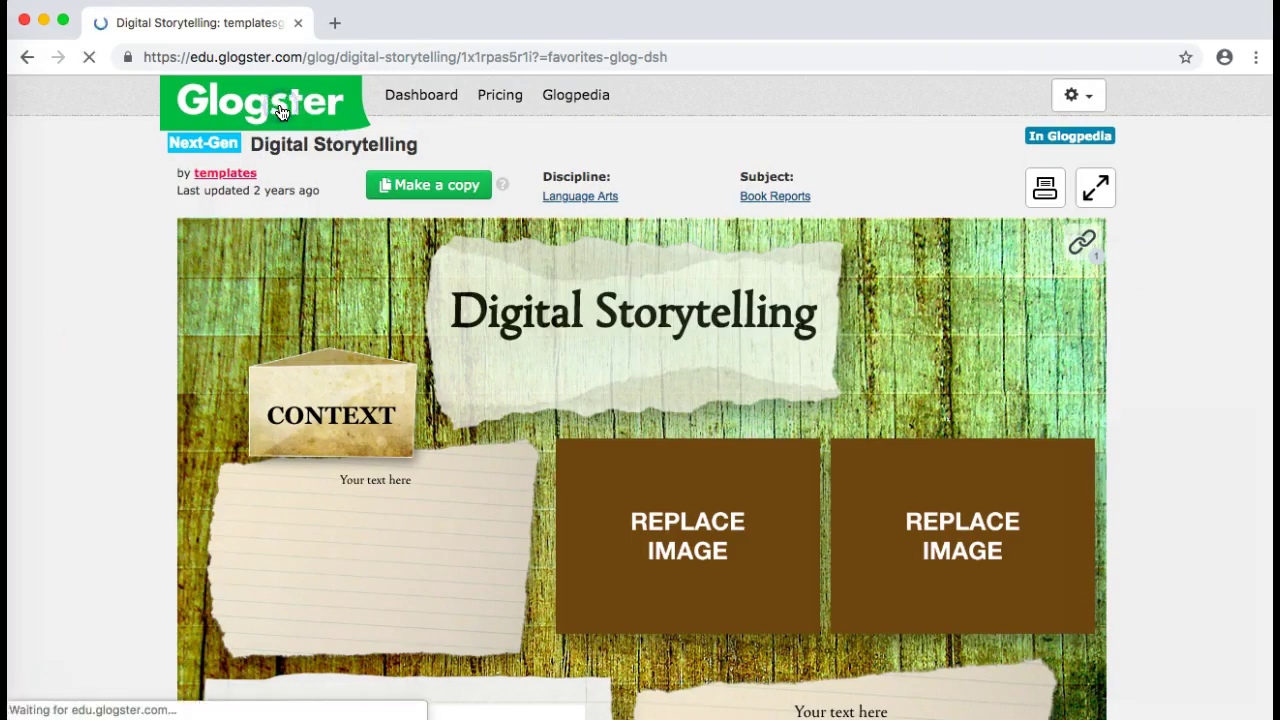
left_click(323, 507)
left_click(321, 421)
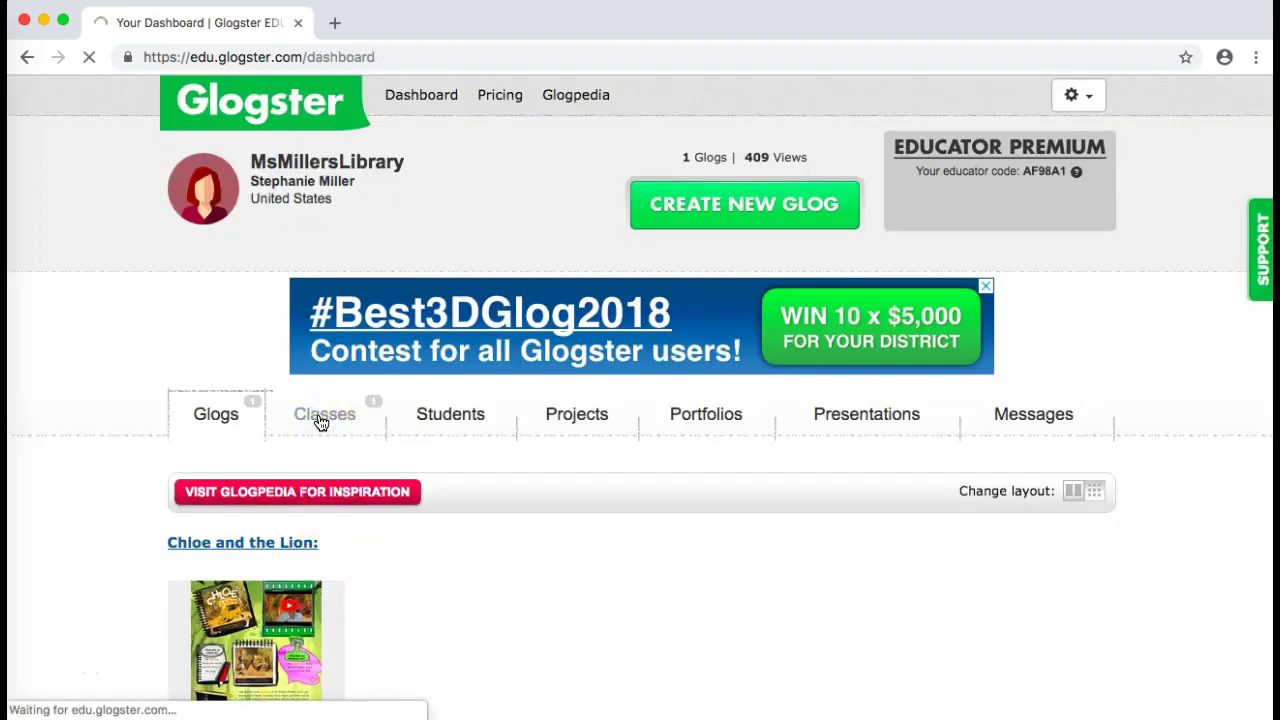
left_click(352, 505)
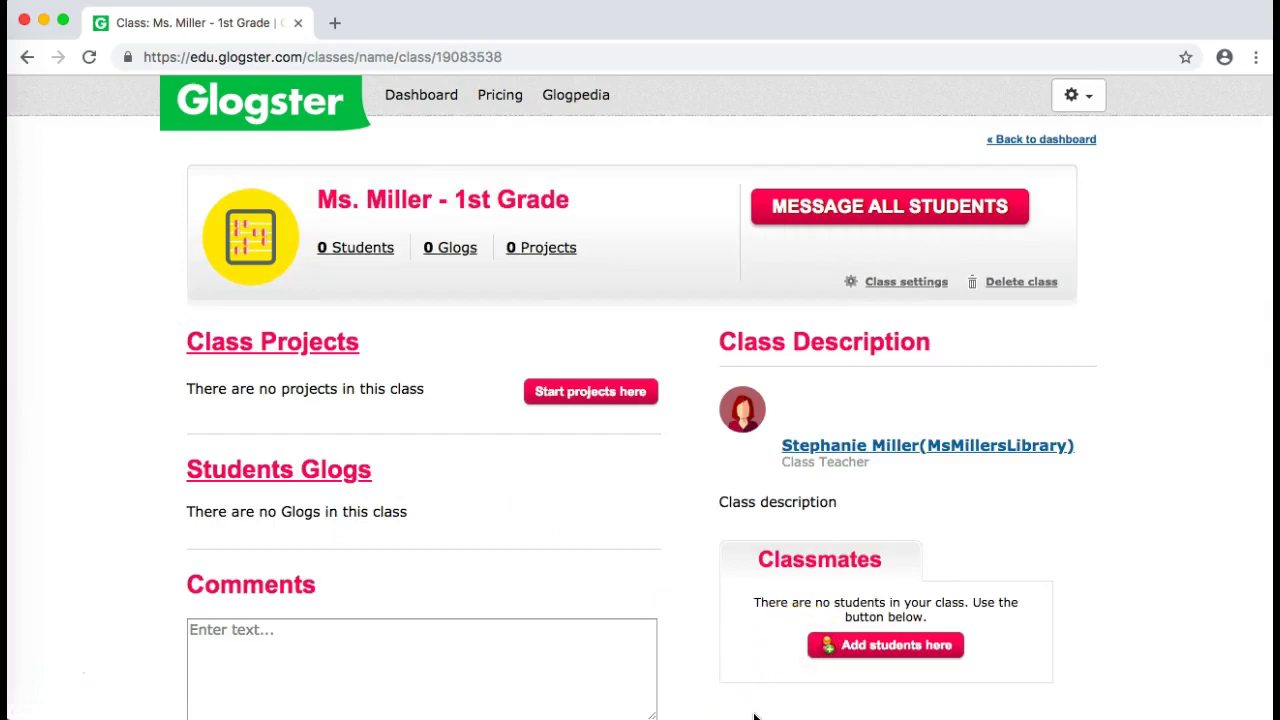
- From the dashboard's student list, review the three ways to add new students, then close the dialog without adding any
left_click(297, 117)
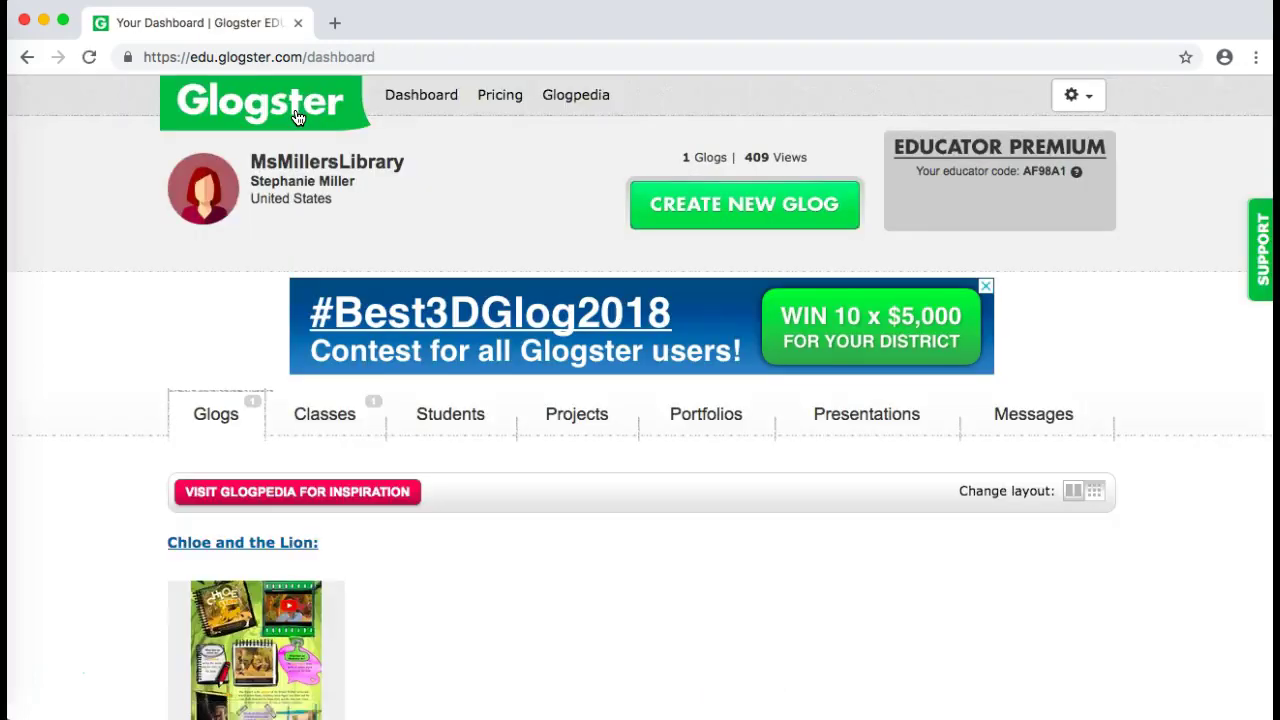
left_click(435, 403)
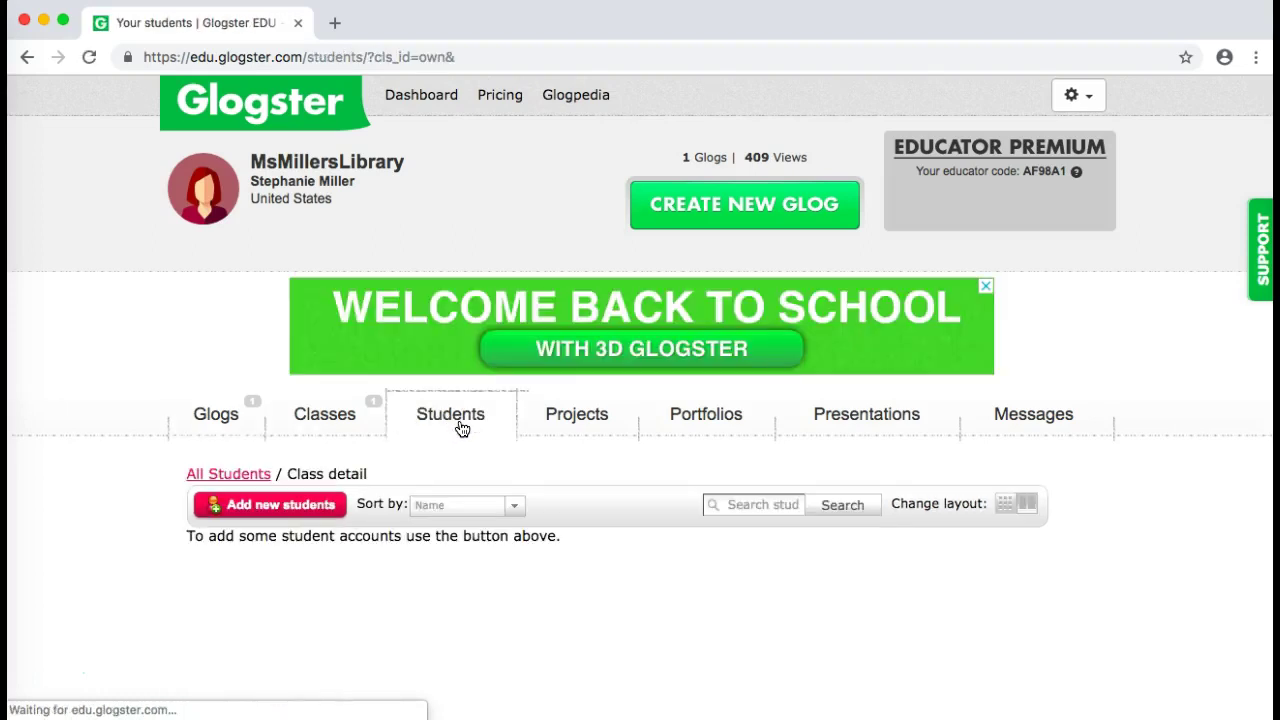
left_click(316, 503)
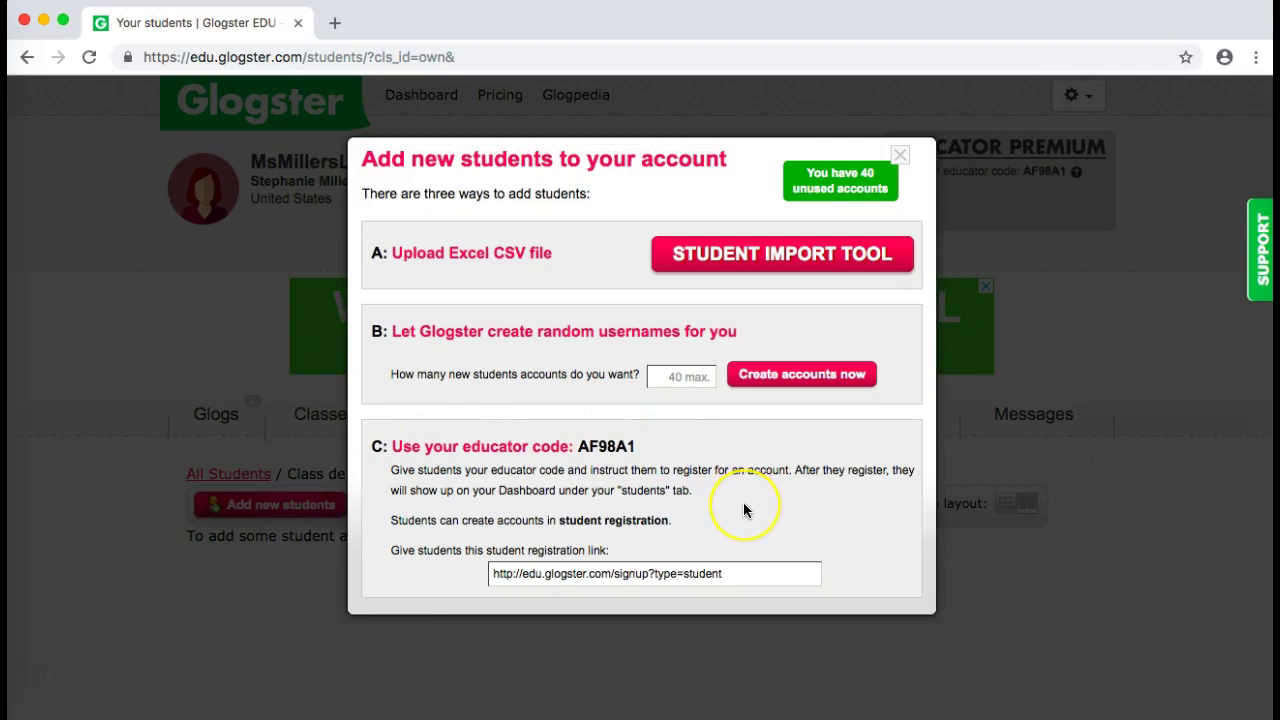
left_click(900, 156)
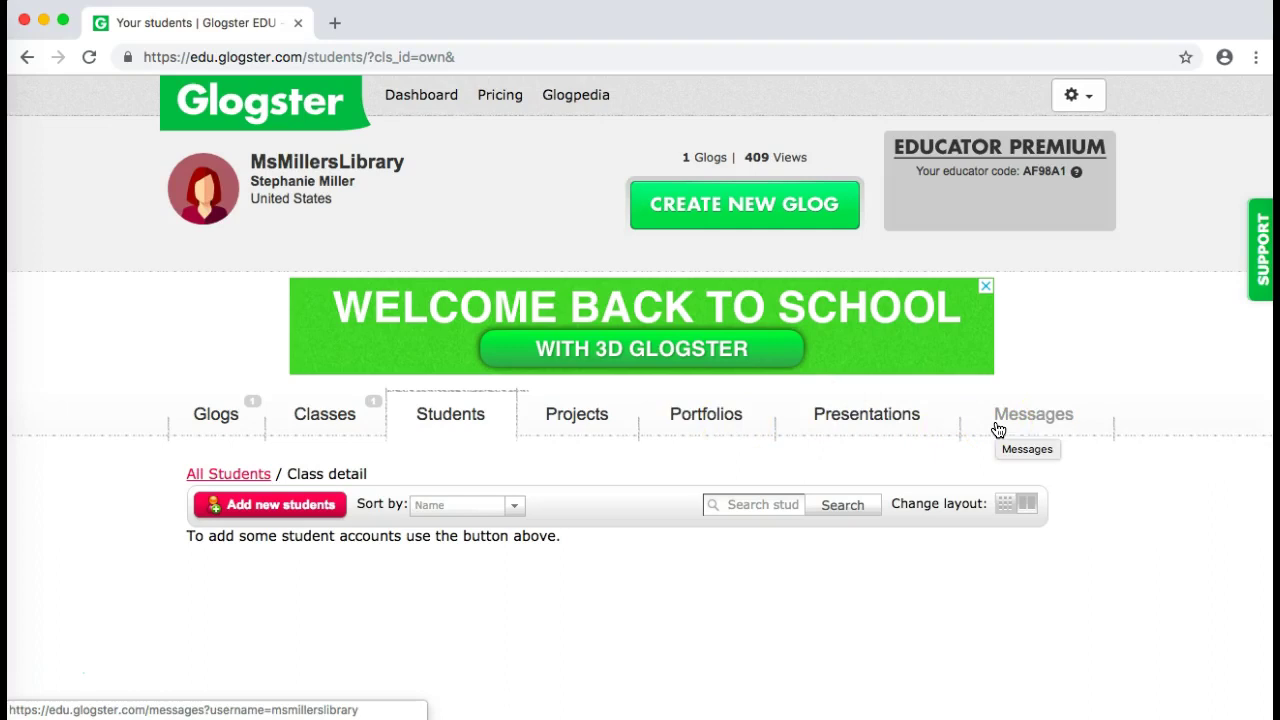
- Open the Training resource from the page footer, look over the Glogster School courses, and close that page
left_click(1025, 676)
scroll(1025, 678, "down", 5)
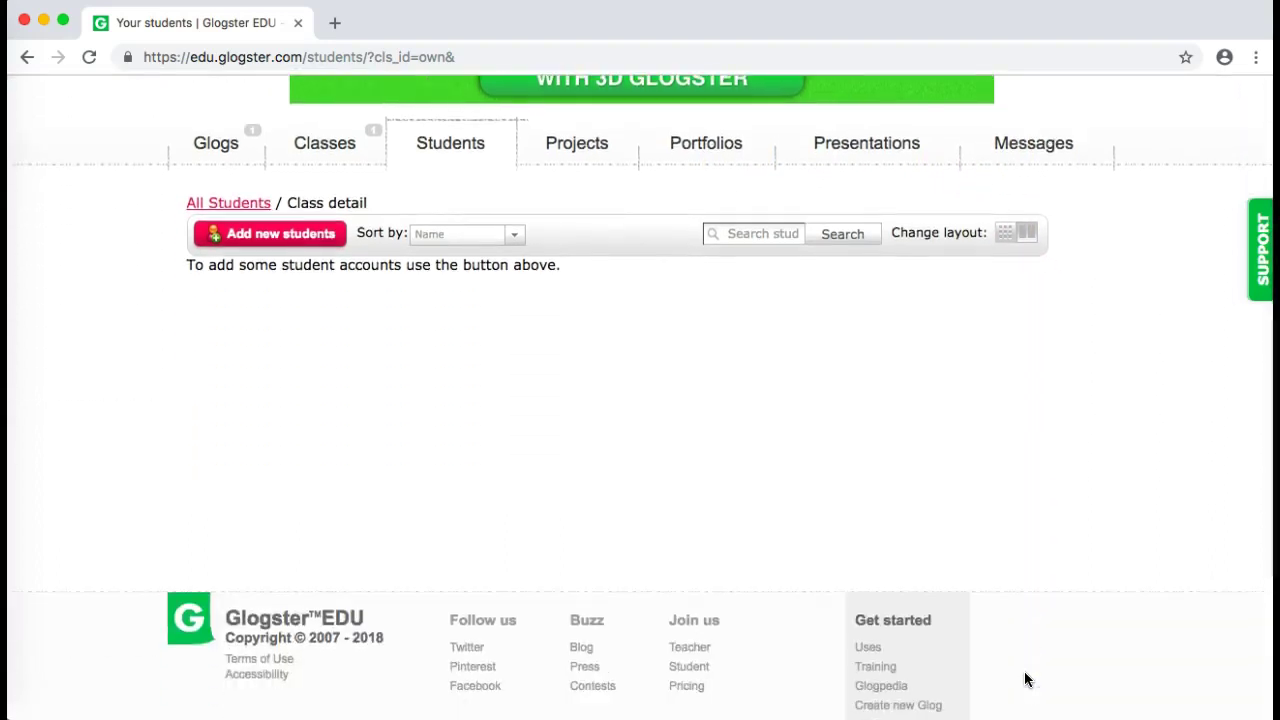
scroll(1025, 678, "down", 3)
left_click(871, 516)
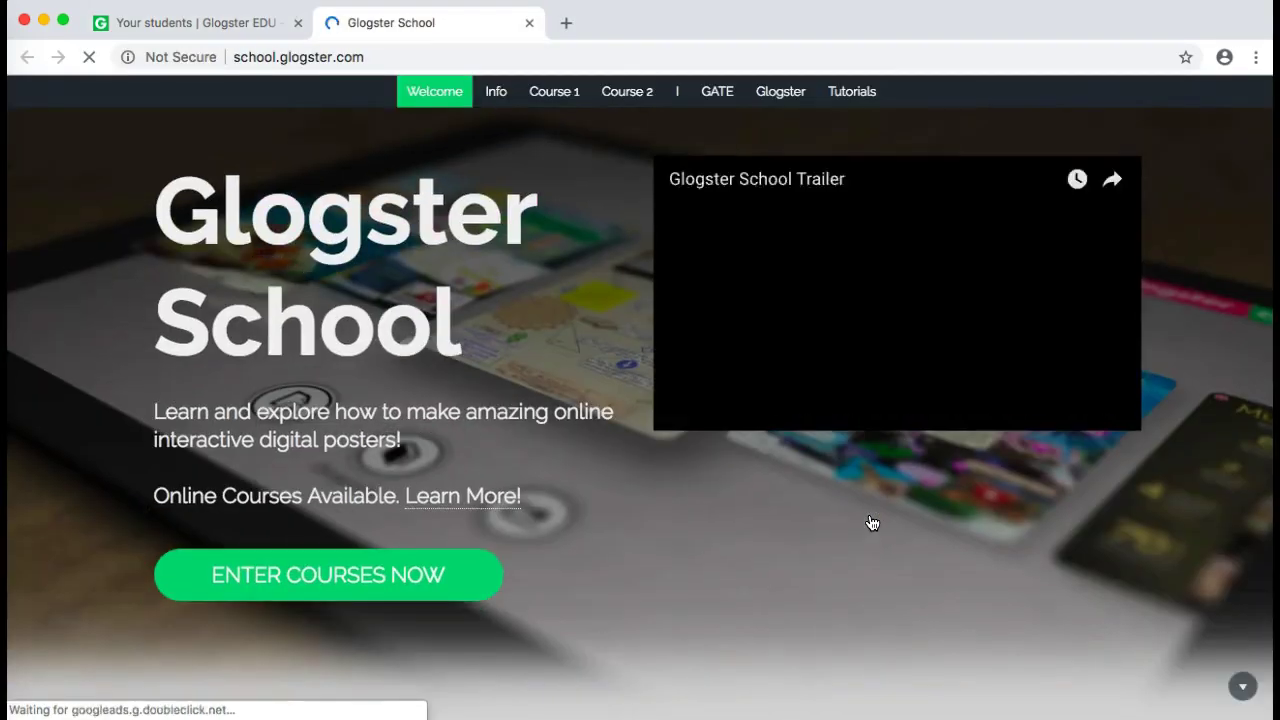
left_click(841, 655)
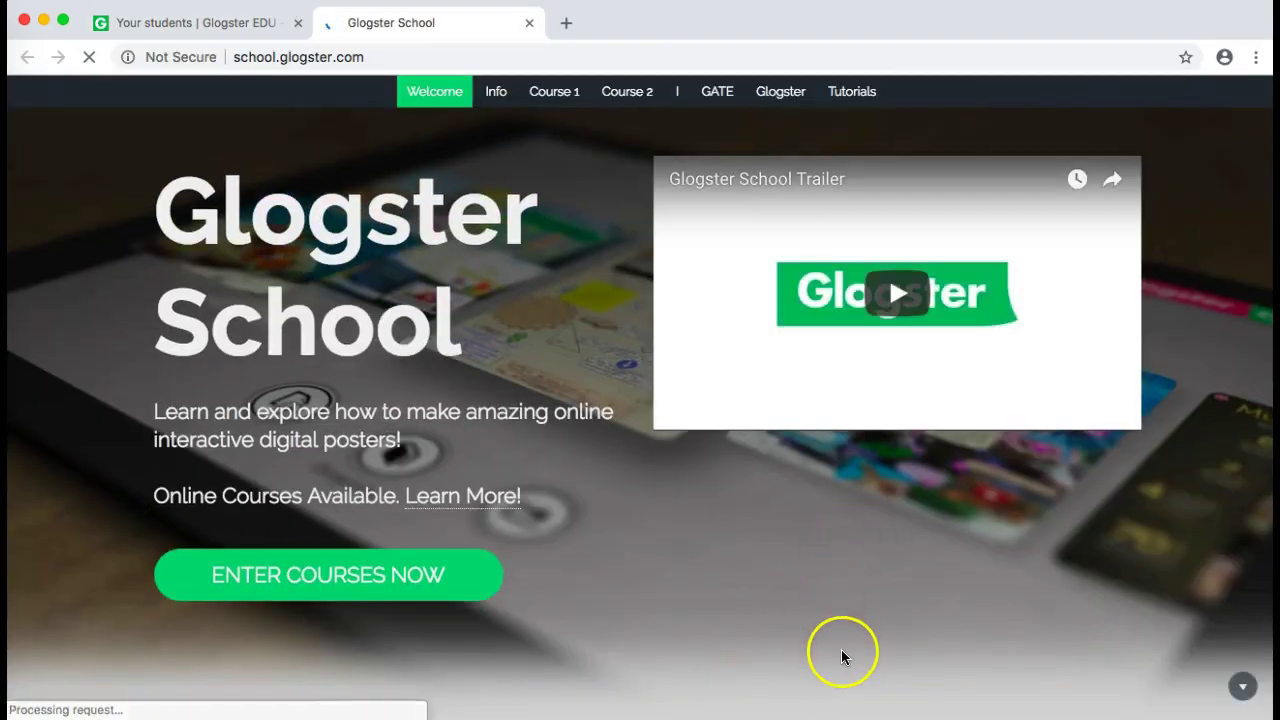
scroll(842, 659, "down", 1)
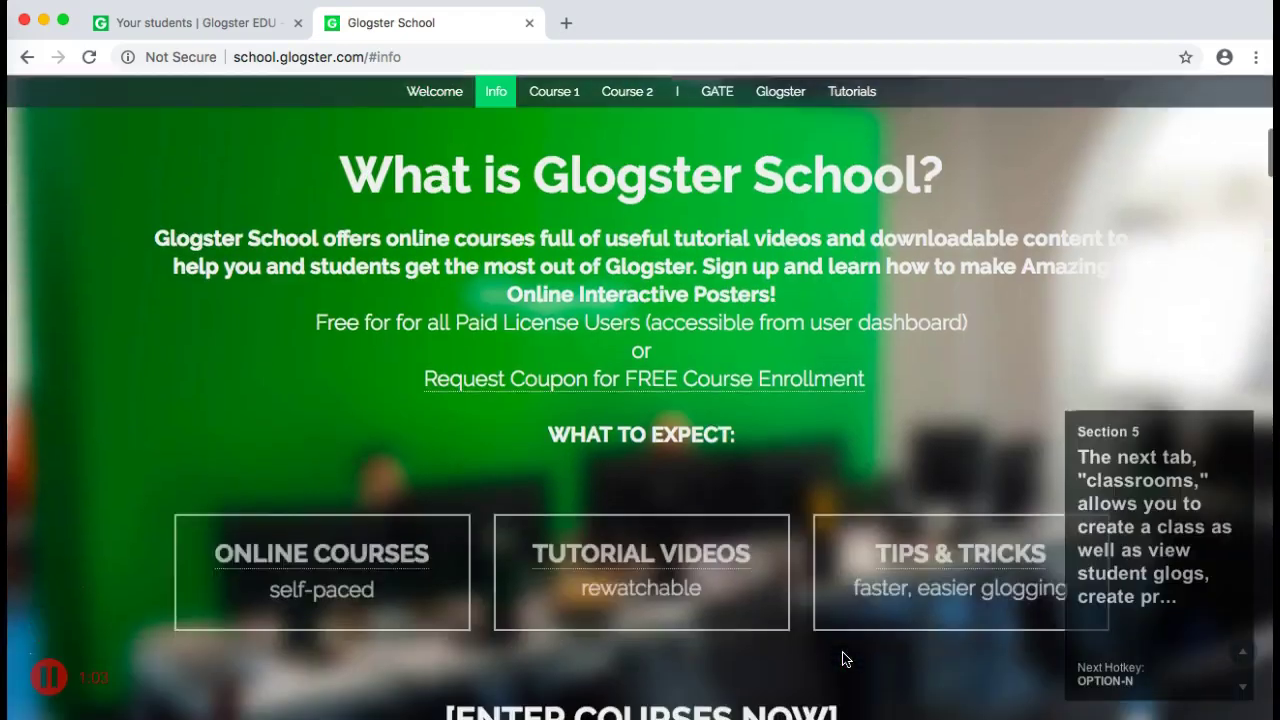
scroll(842, 659, "down", 1)
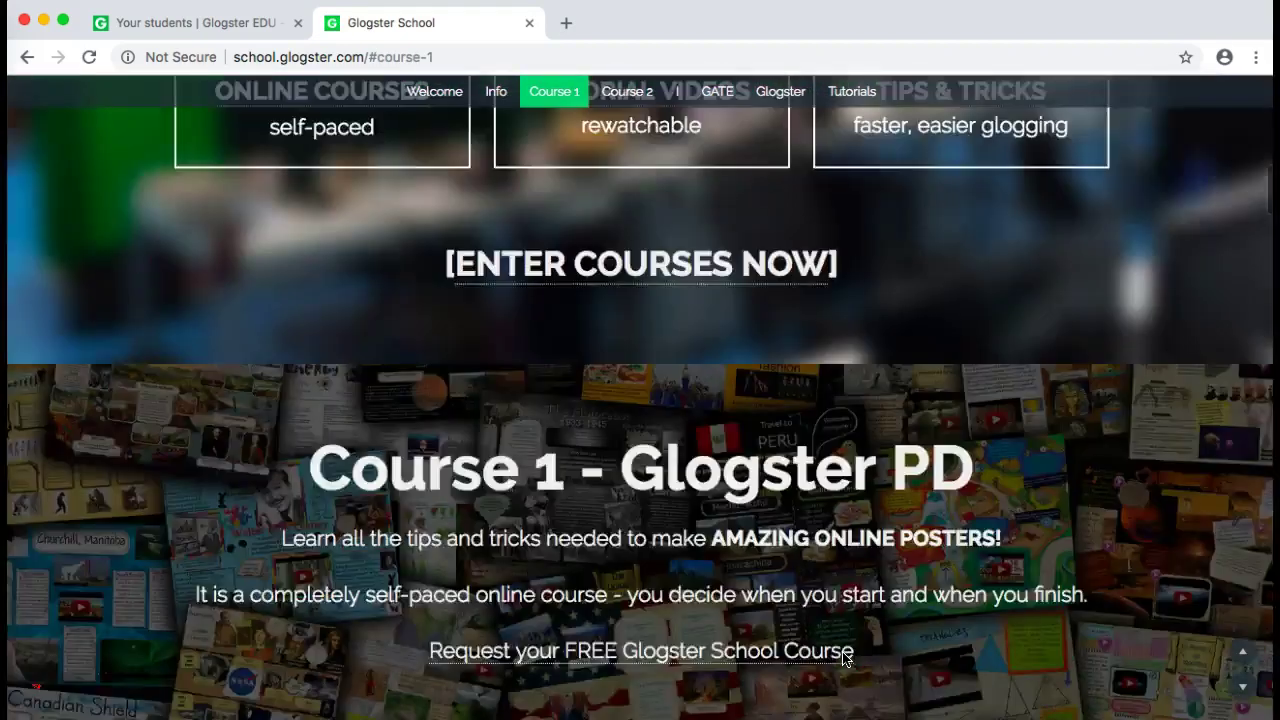
scroll(842, 658, "down", 1)
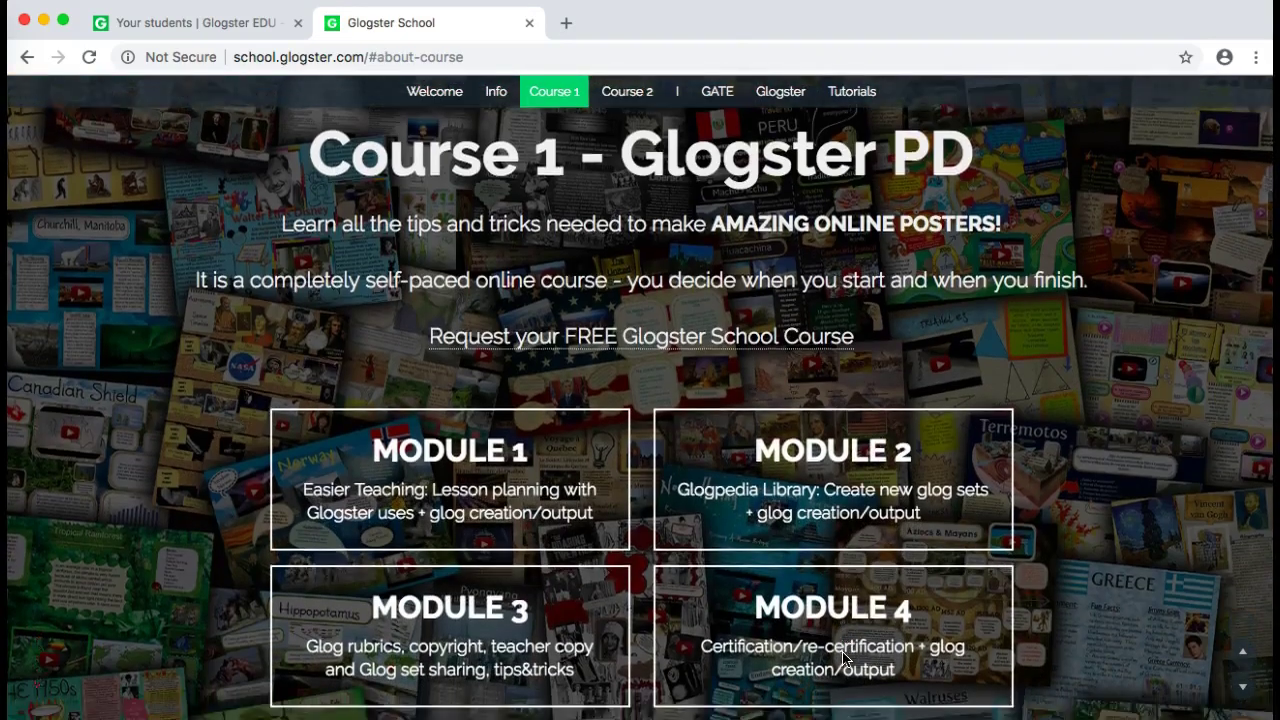
left_click(688, 226)
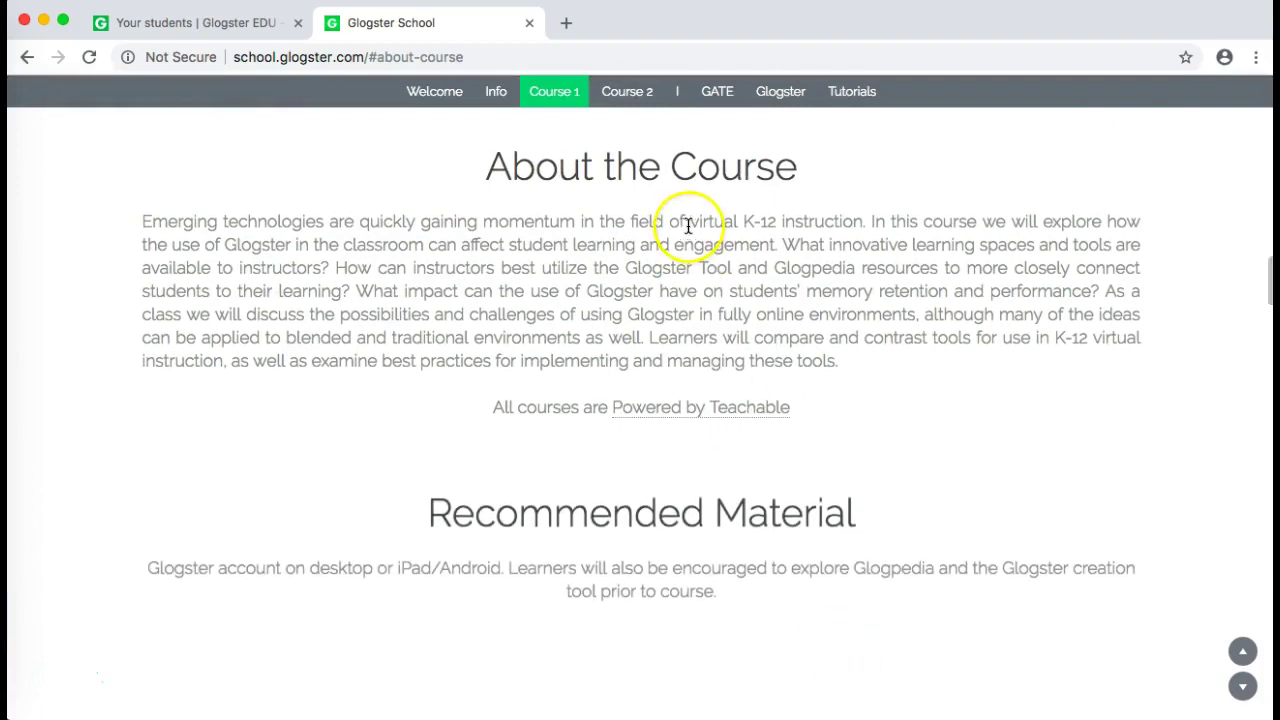
left_click(529, 24)
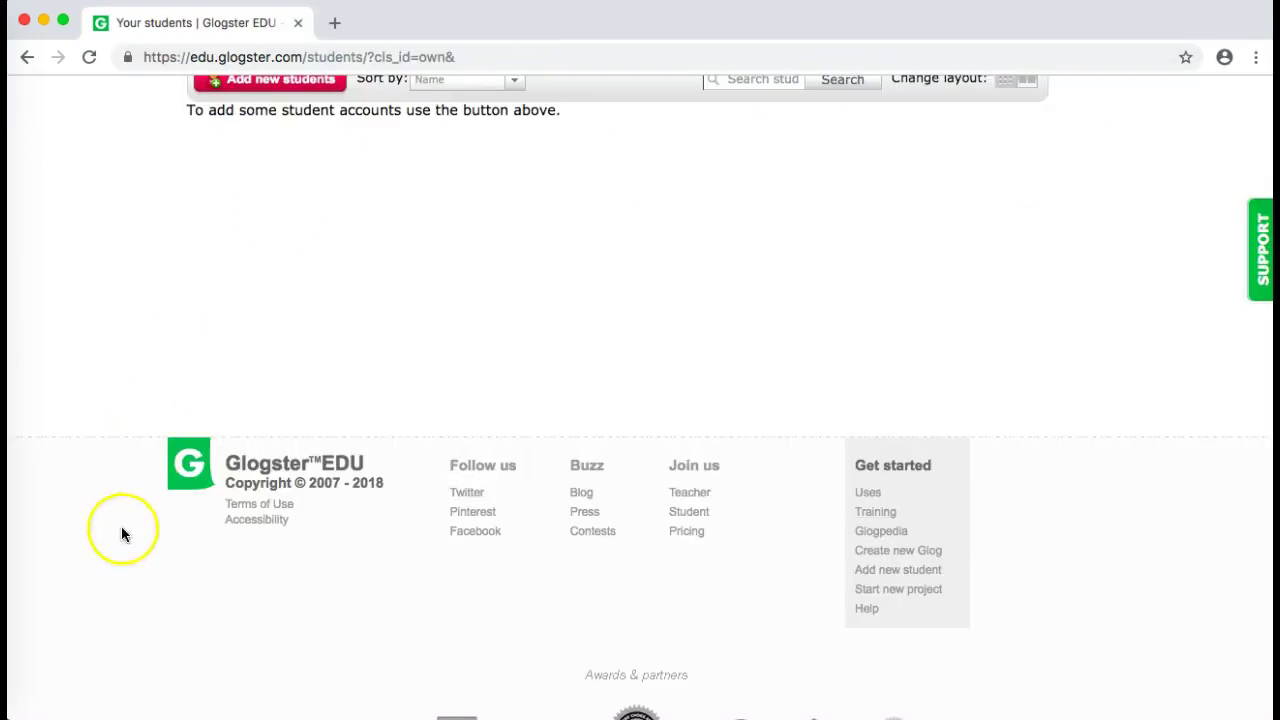
- Return from the student list to the dashboard's overview of own glogs
left_click(45, 680)
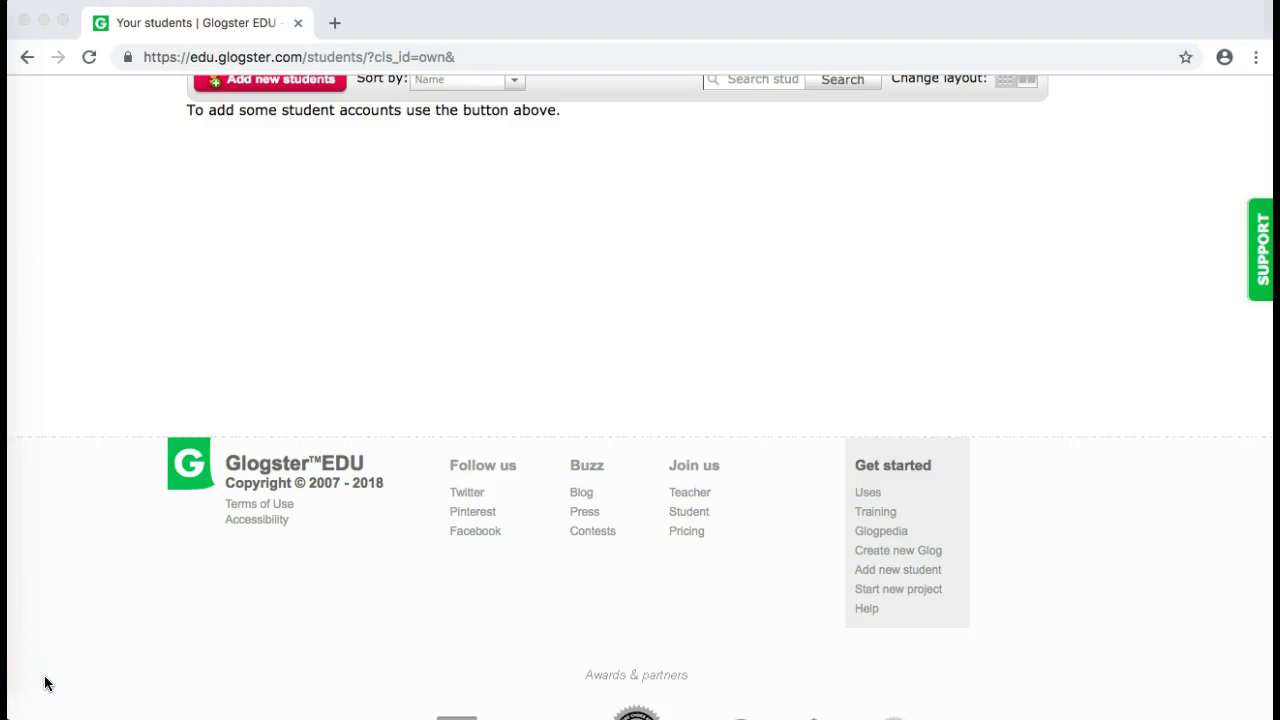
scroll(445, 229, "up", 5)
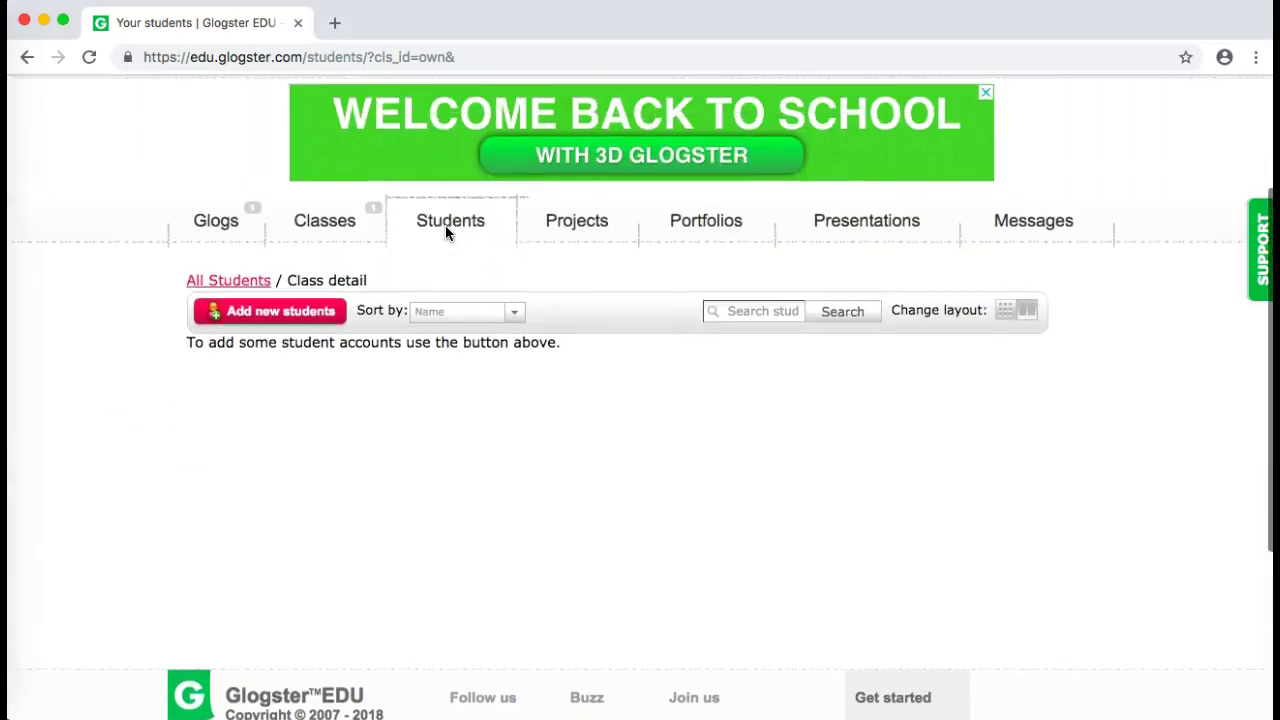
scroll(420, 200, "up", 3)
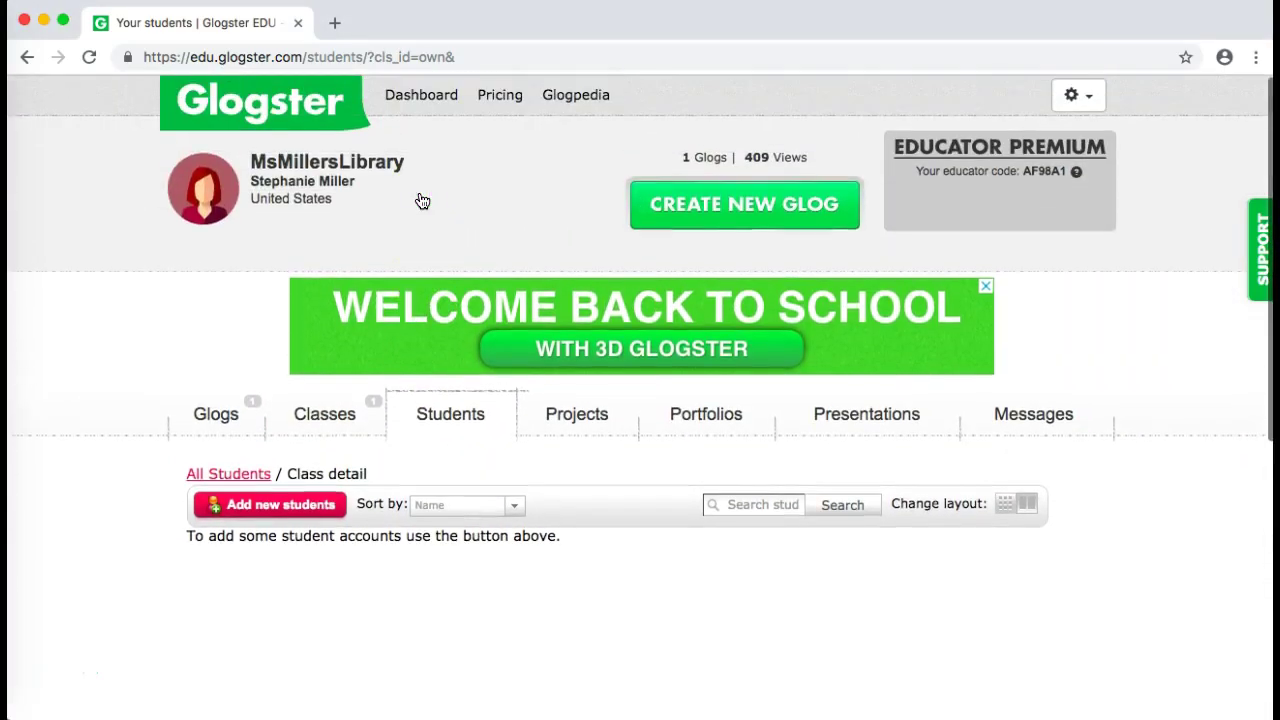
left_click(245, 105)
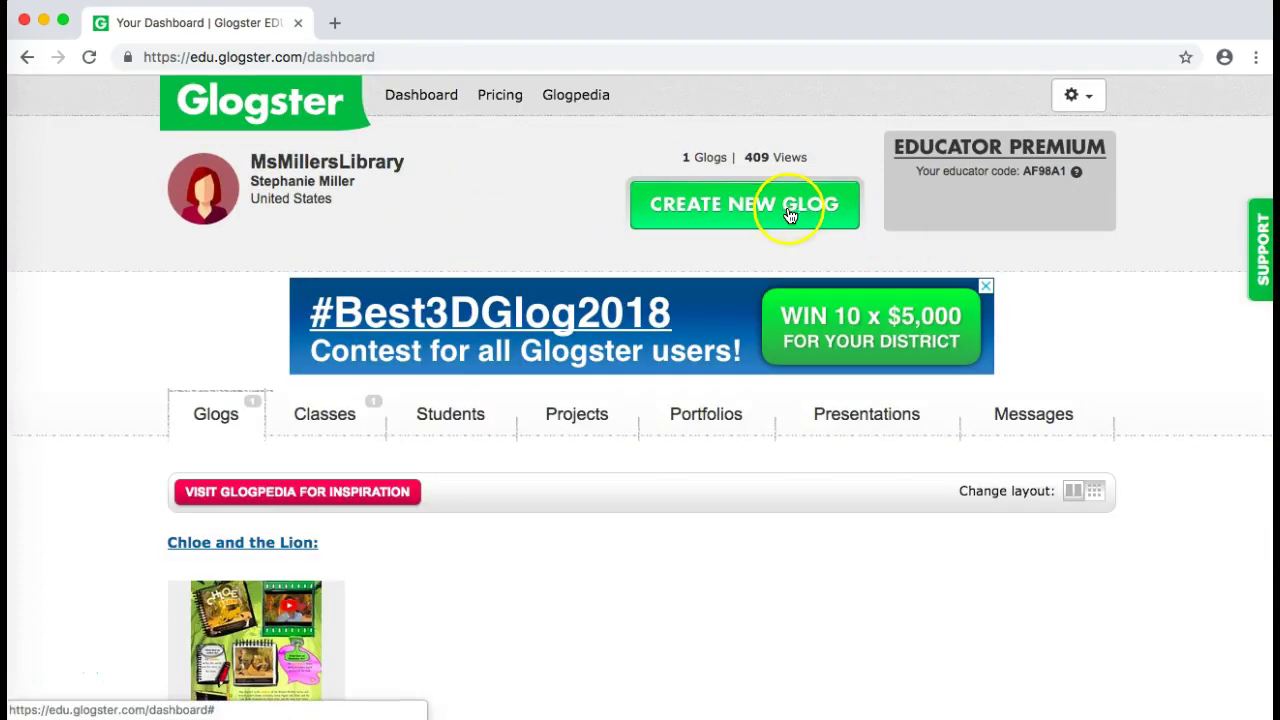
- Visit Glogpedia for inspiration, look through the featured glogs, and return to the dashboard
left_click(376, 492)
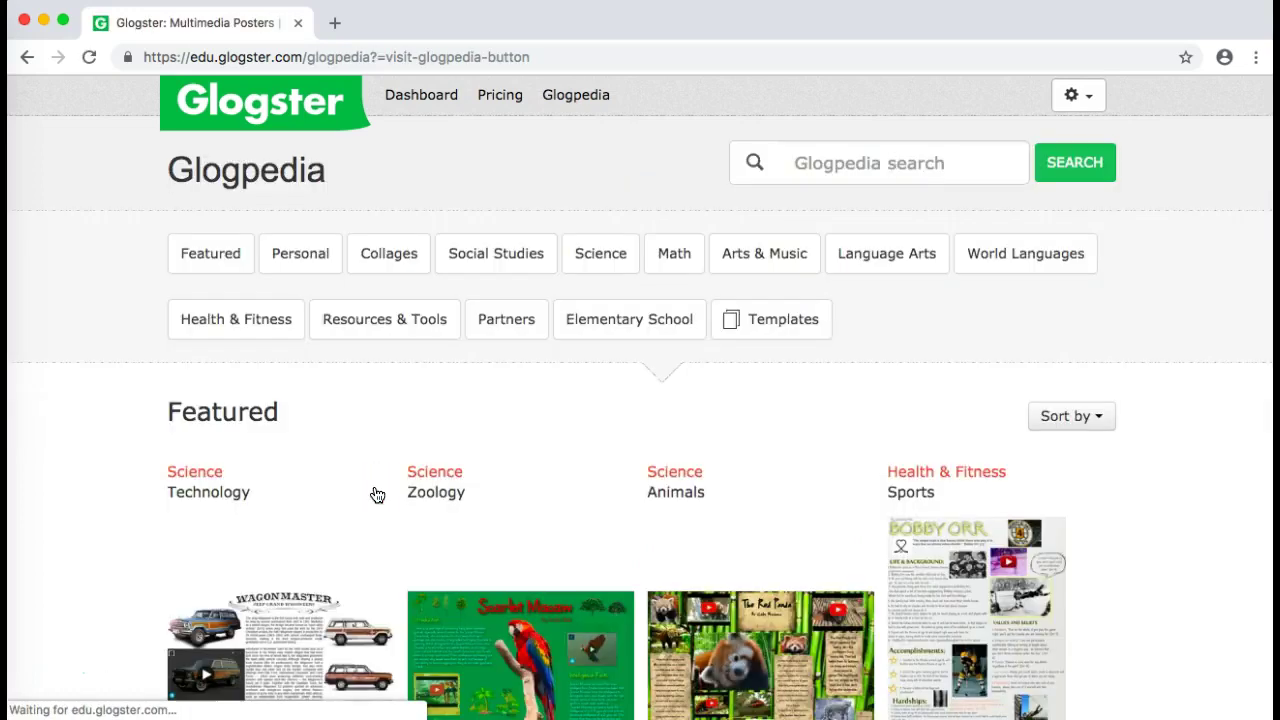
scroll(795, 430, "down", 5)
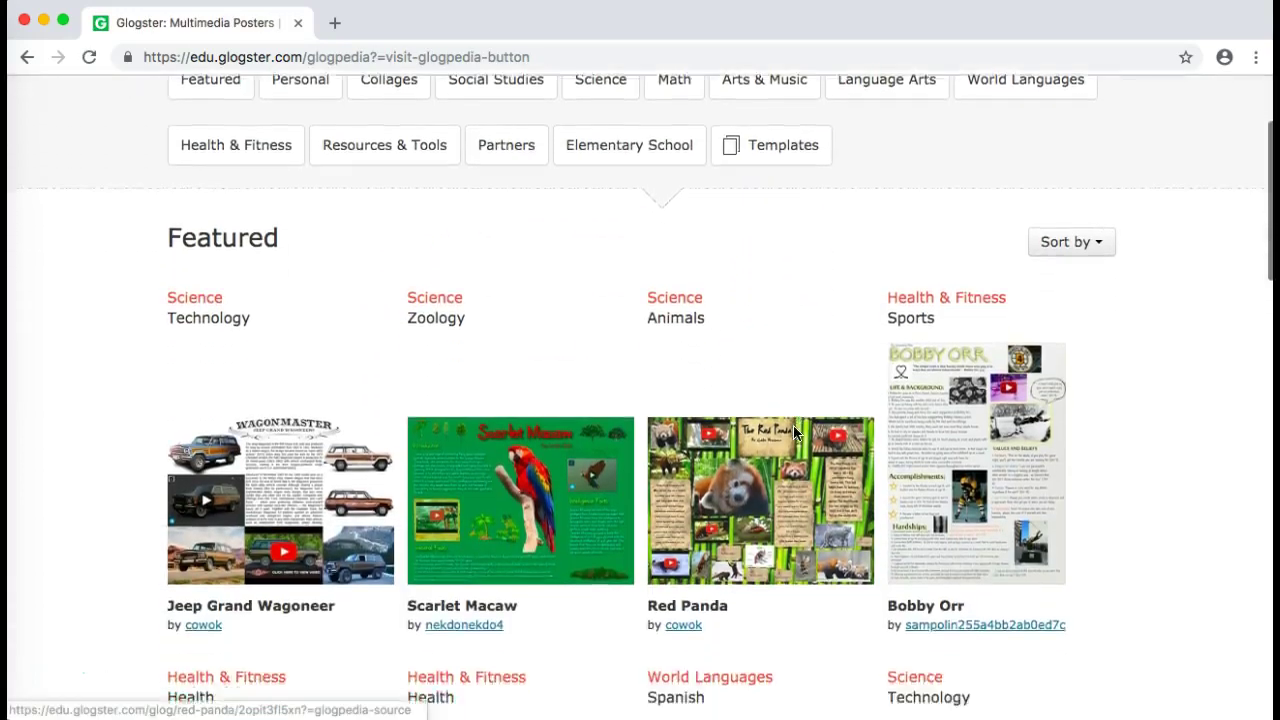
scroll(793, 425, "down", 2)
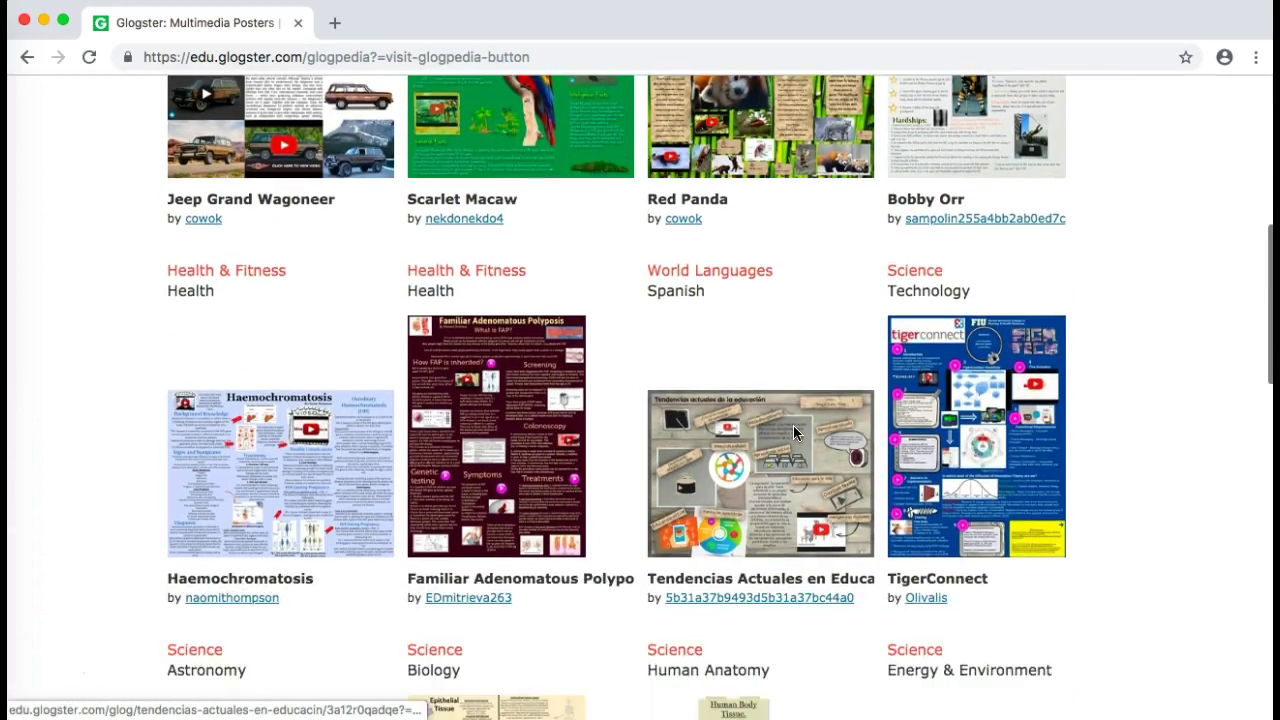
scroll(793, 425, "up", 7)
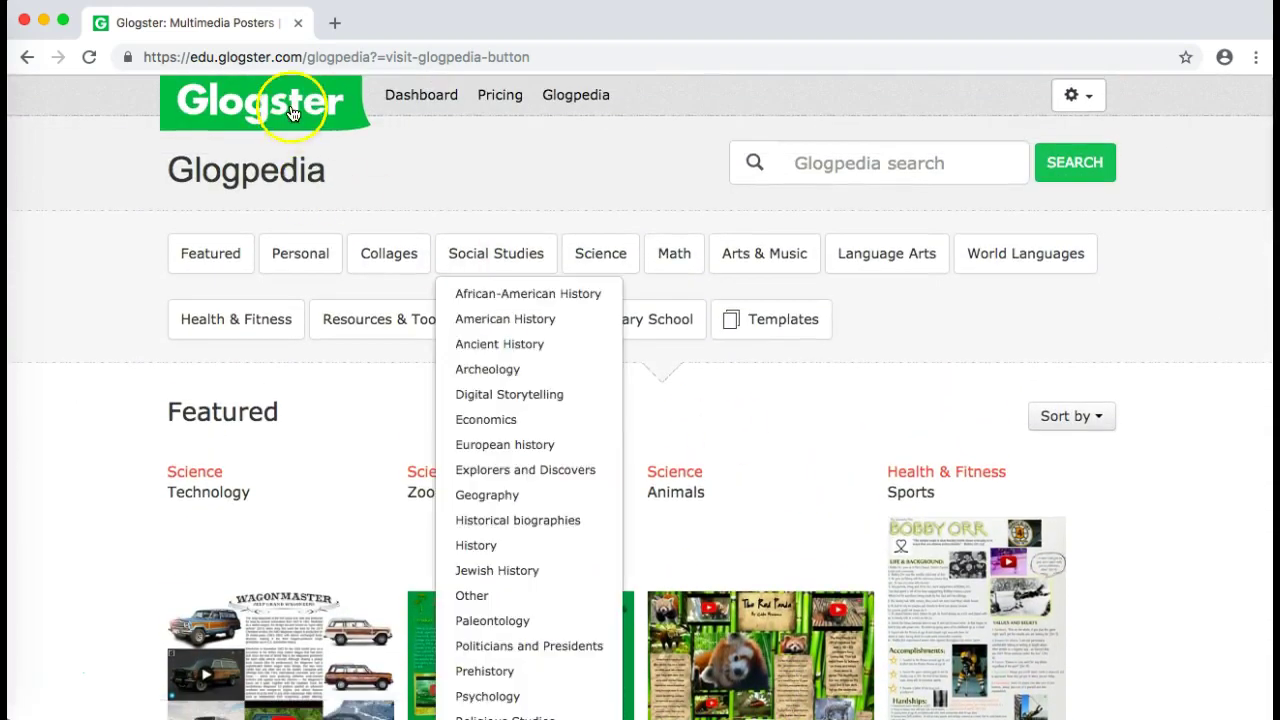
left_click(292, 113)
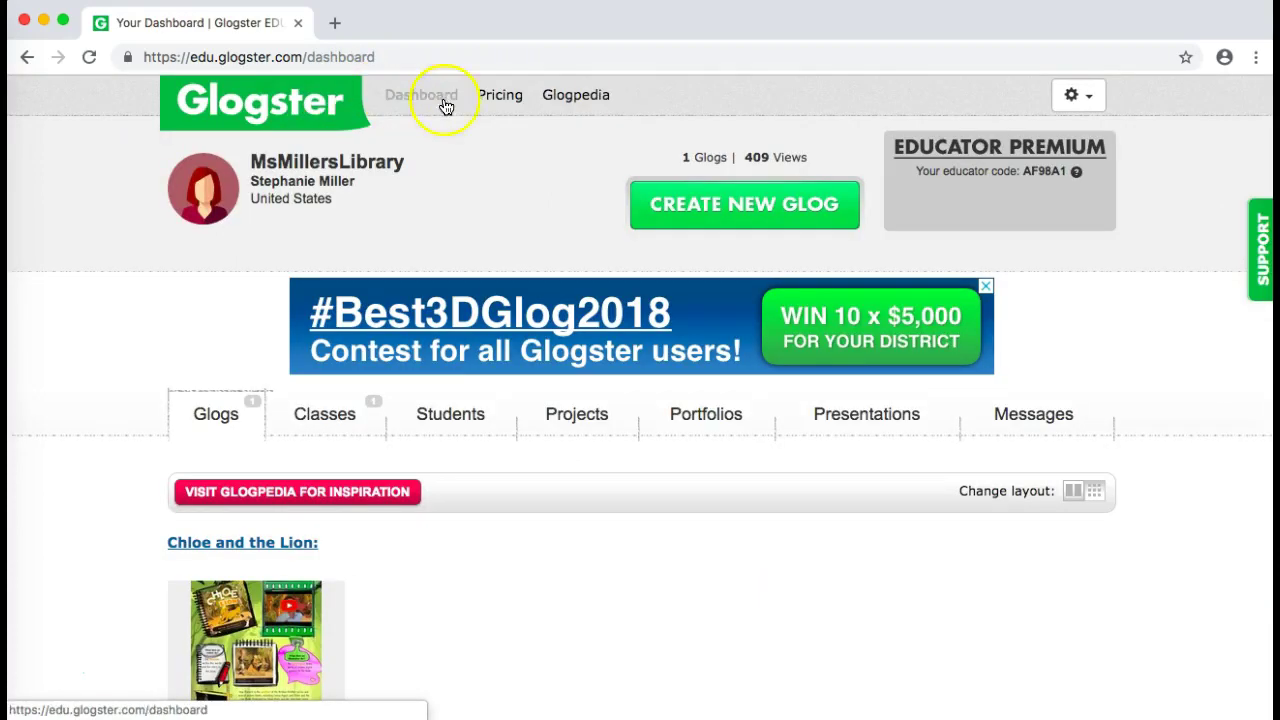
- Start creating a new glog and browse the Personal, Collages, Social Studies and Science templates
left_click(744, 212)
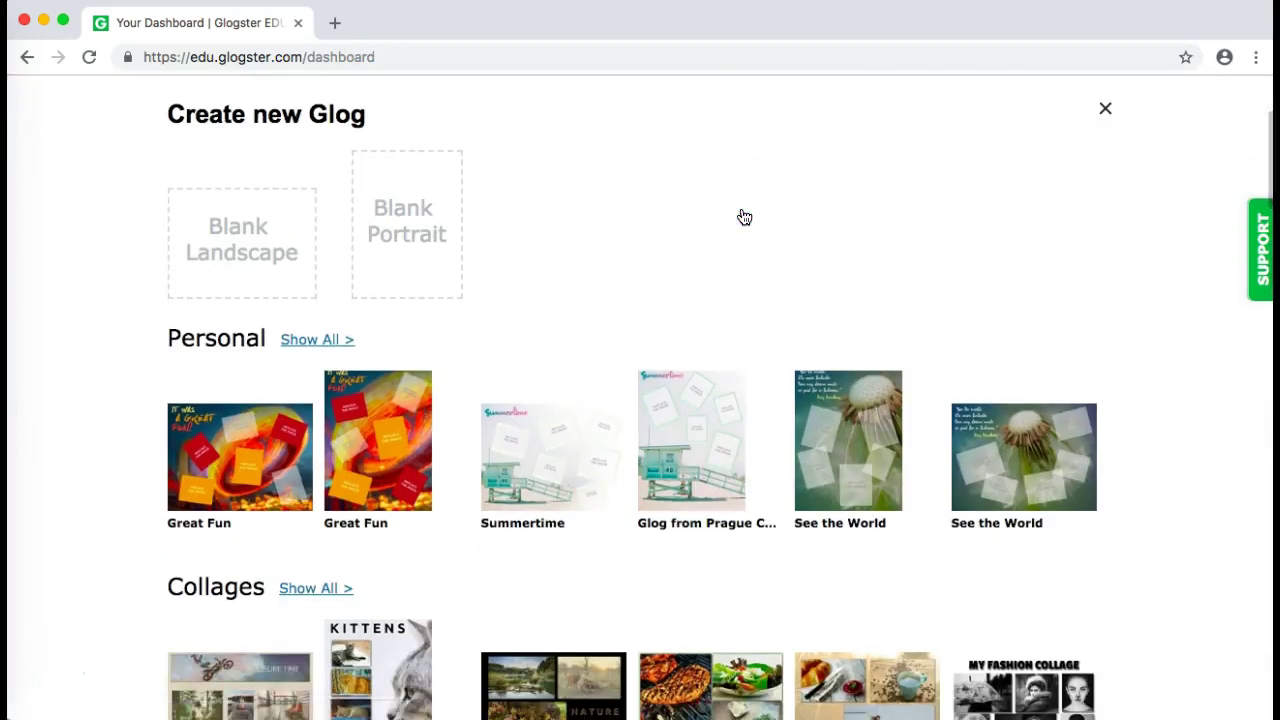
left_click(50, 666)
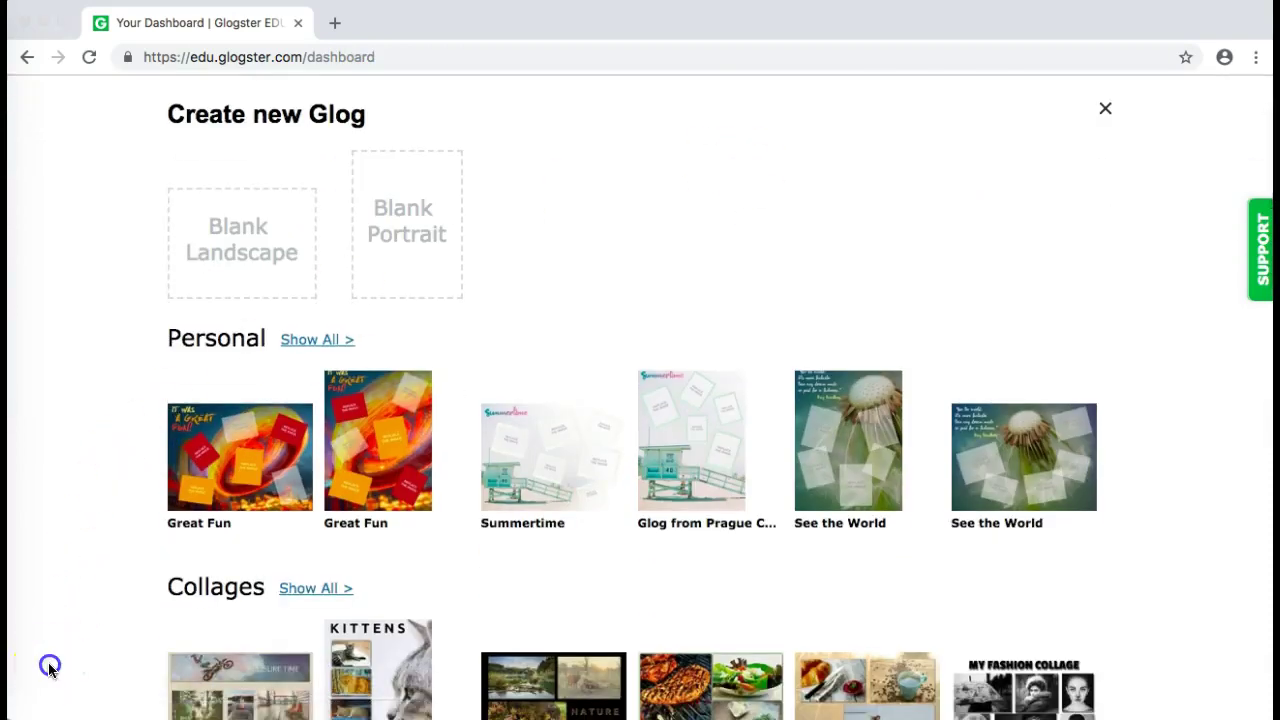
left_click(802, 262)
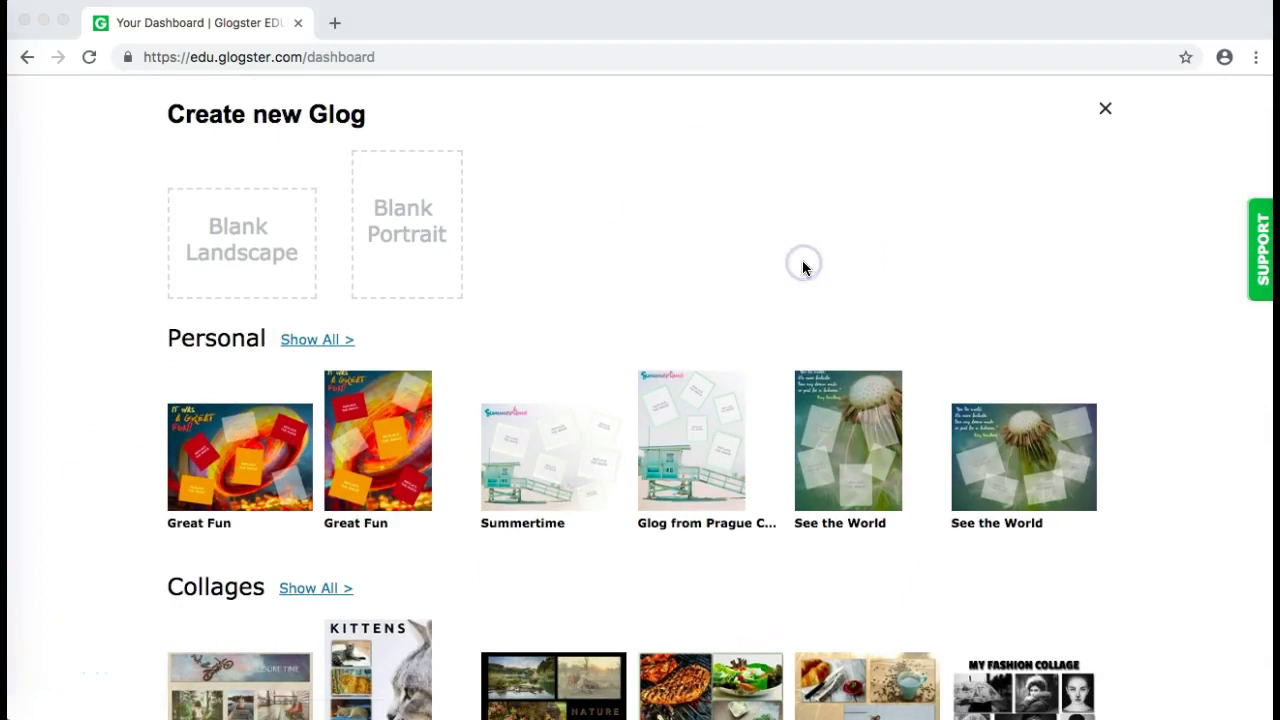
left_click(803, 264)
scroll(803, 265, "down", 5)
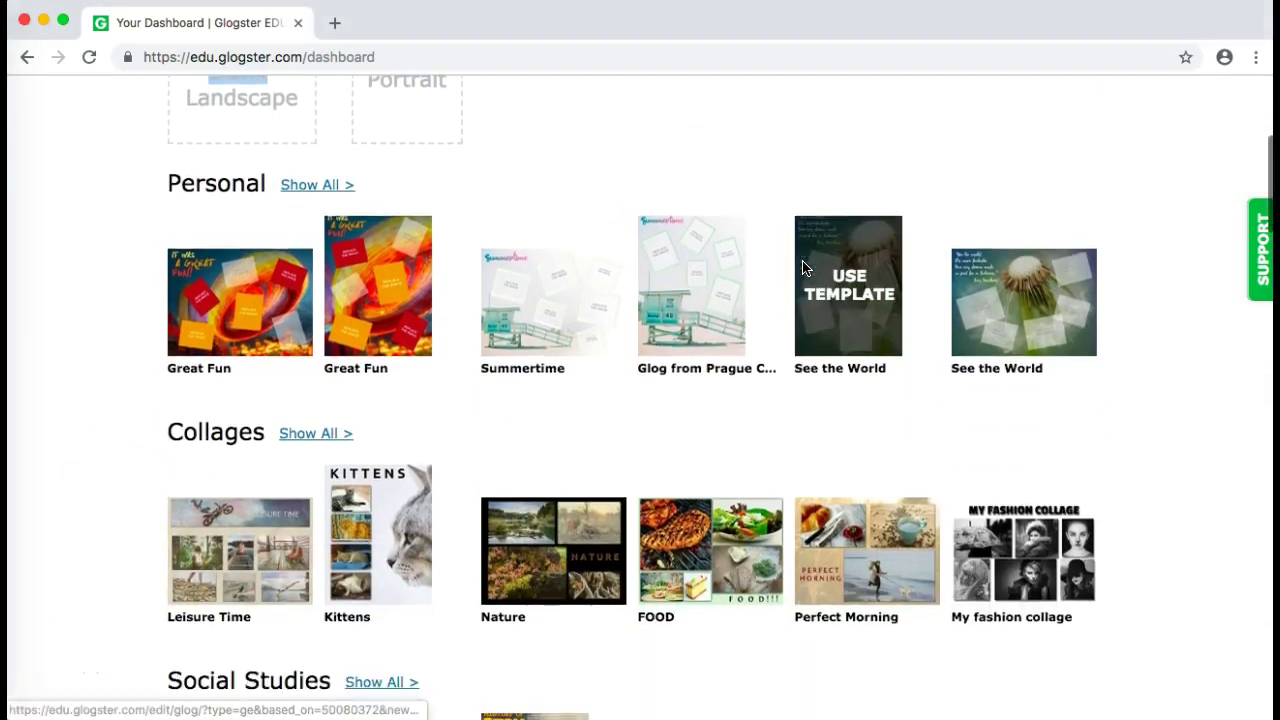
scroll(802, 268, "down", 3)
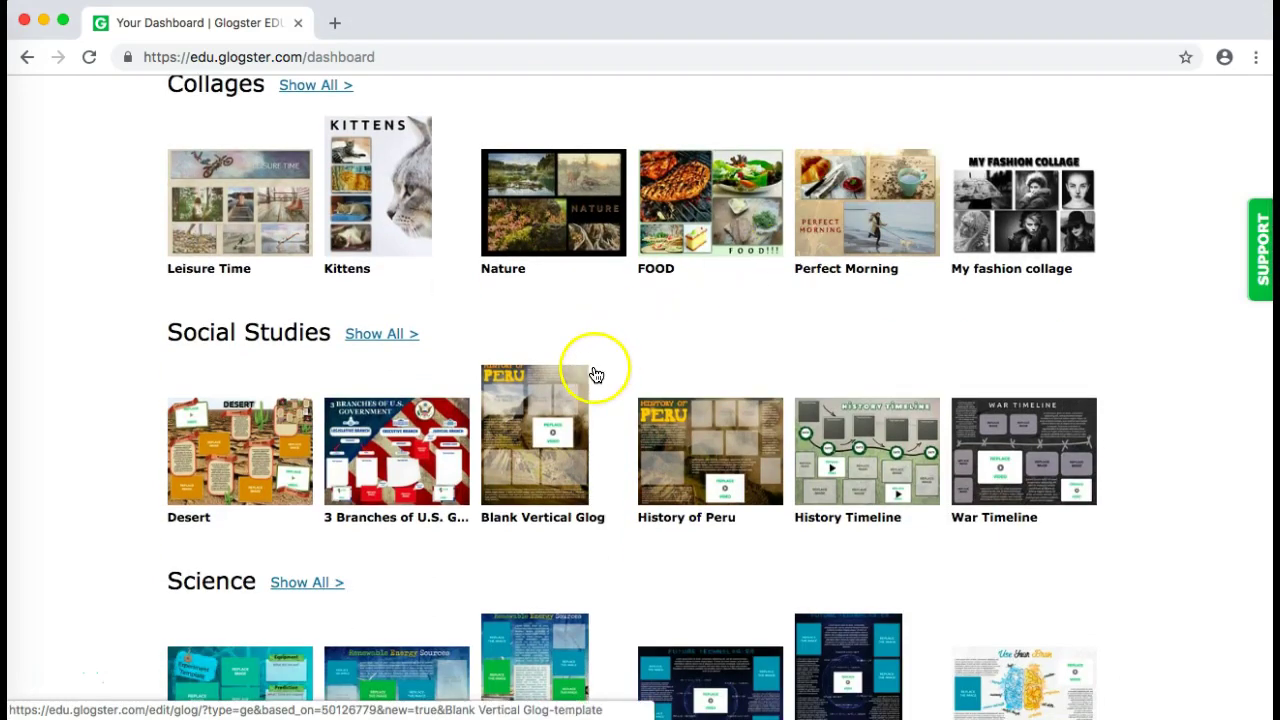
mouse_move(773, 465)
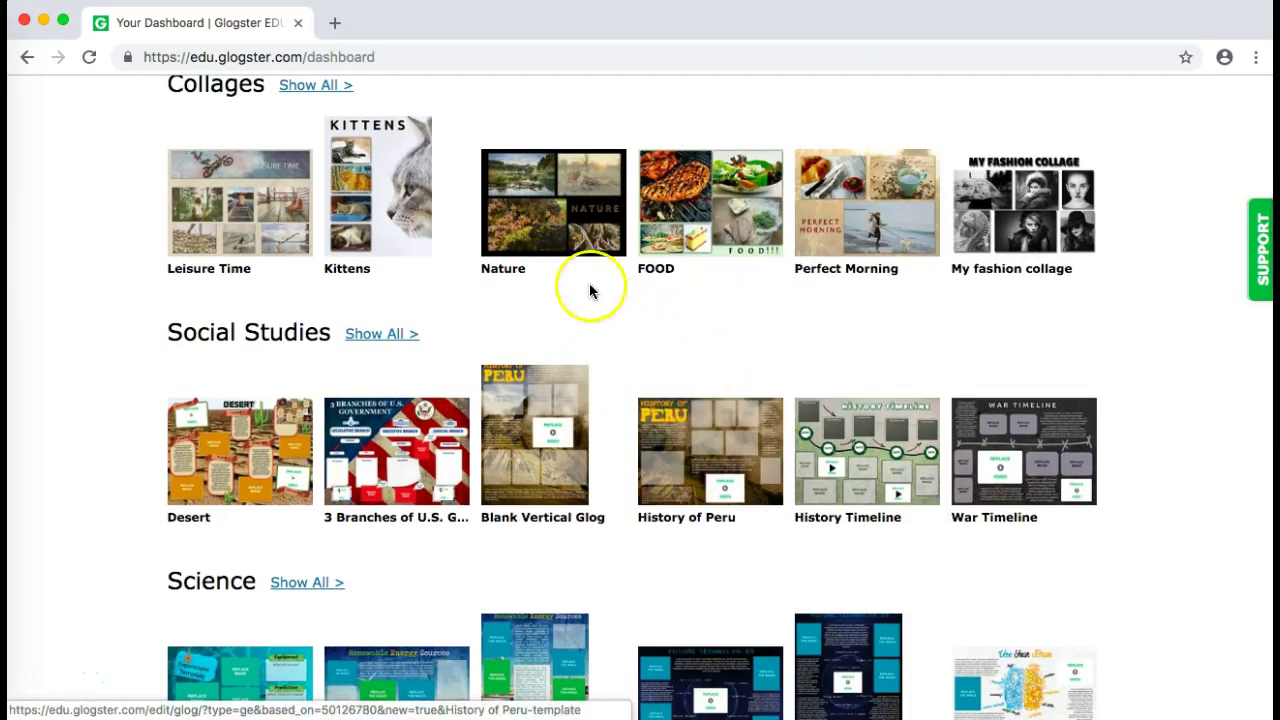
- Create a glog from the Kittens template and delete its uppermost cat picture and the title text
left_click(395, 205)
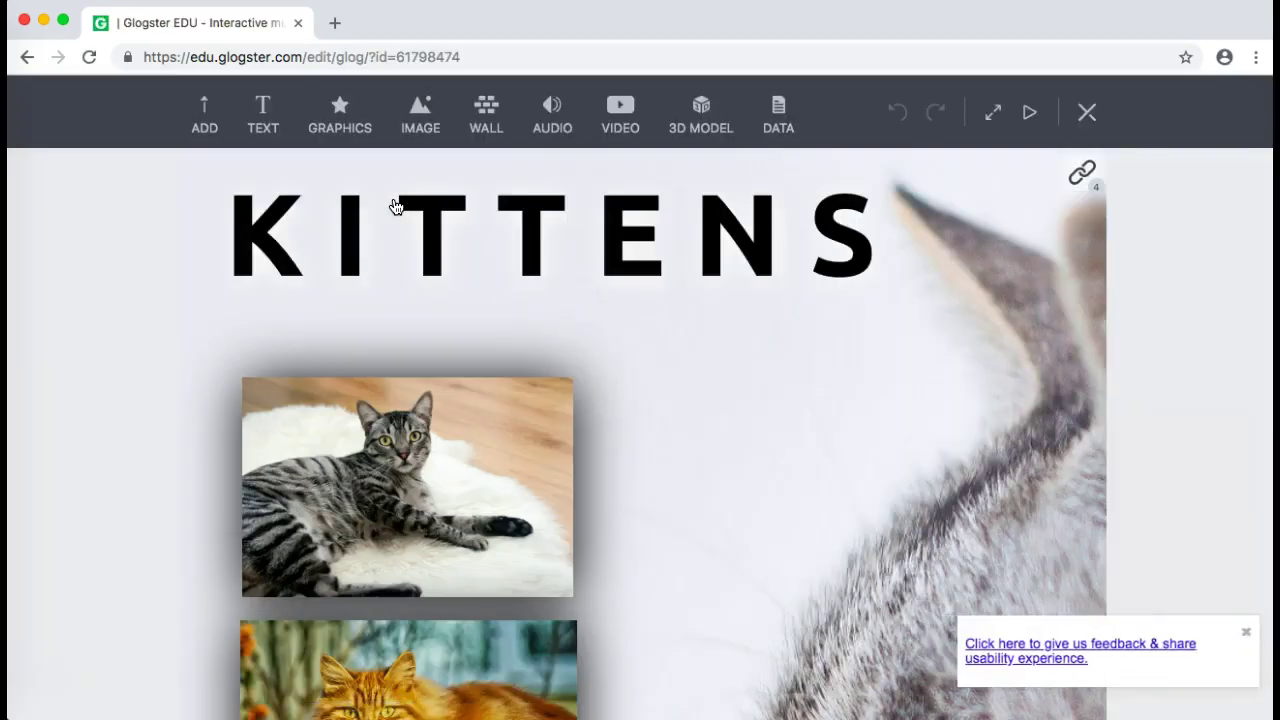
left_click(355, 458)
left_click(346, 349)
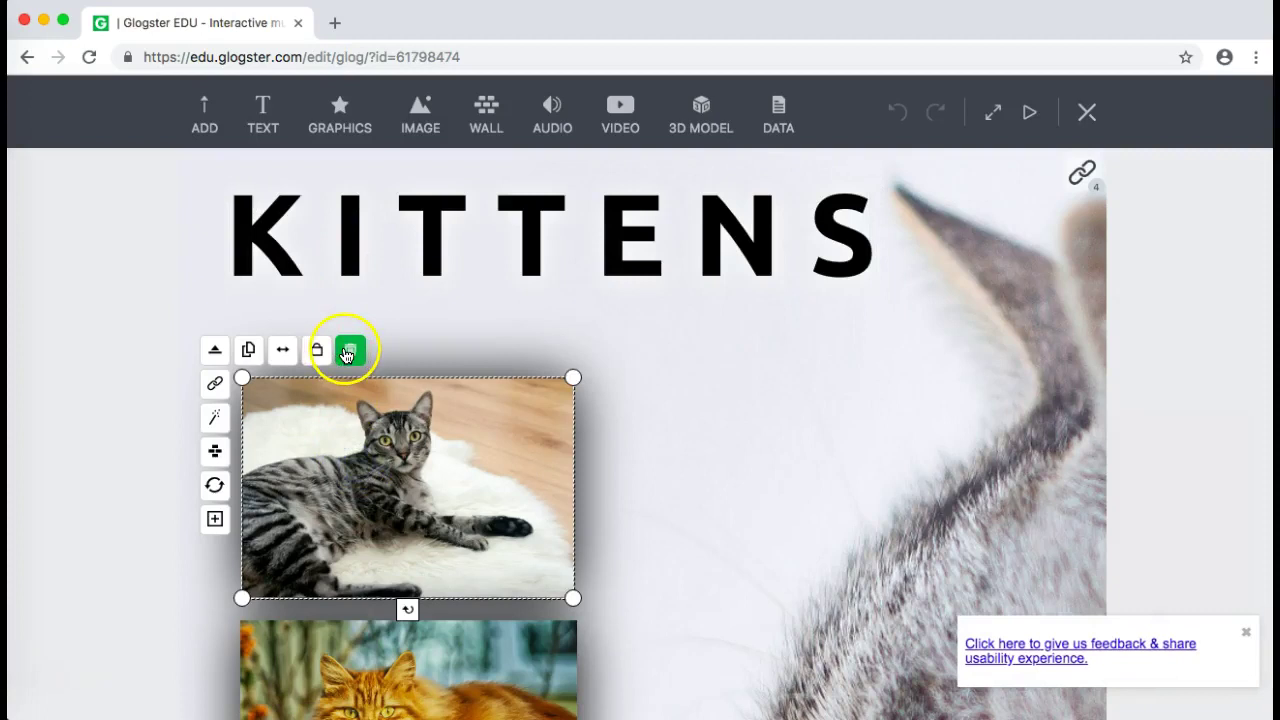
left_click(333, 178)
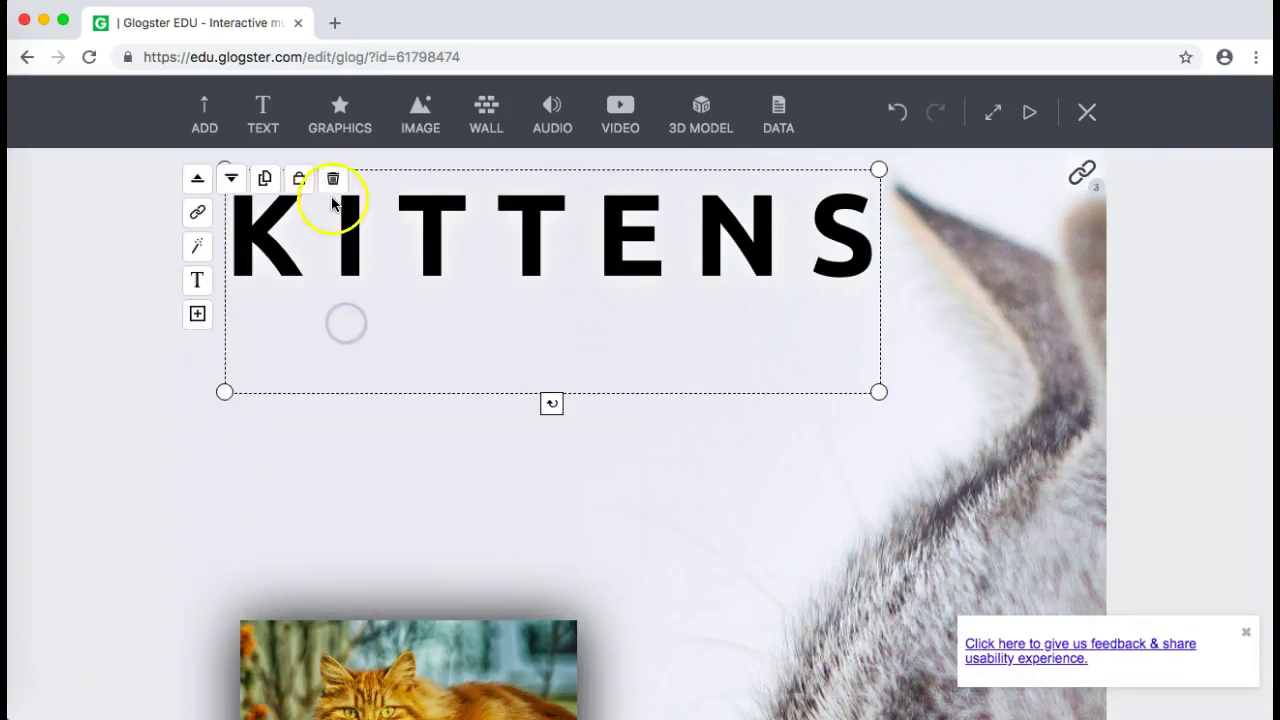
- Exit the glog editor and discard the changes made to the Kittens glog
left_click(1087, 112)
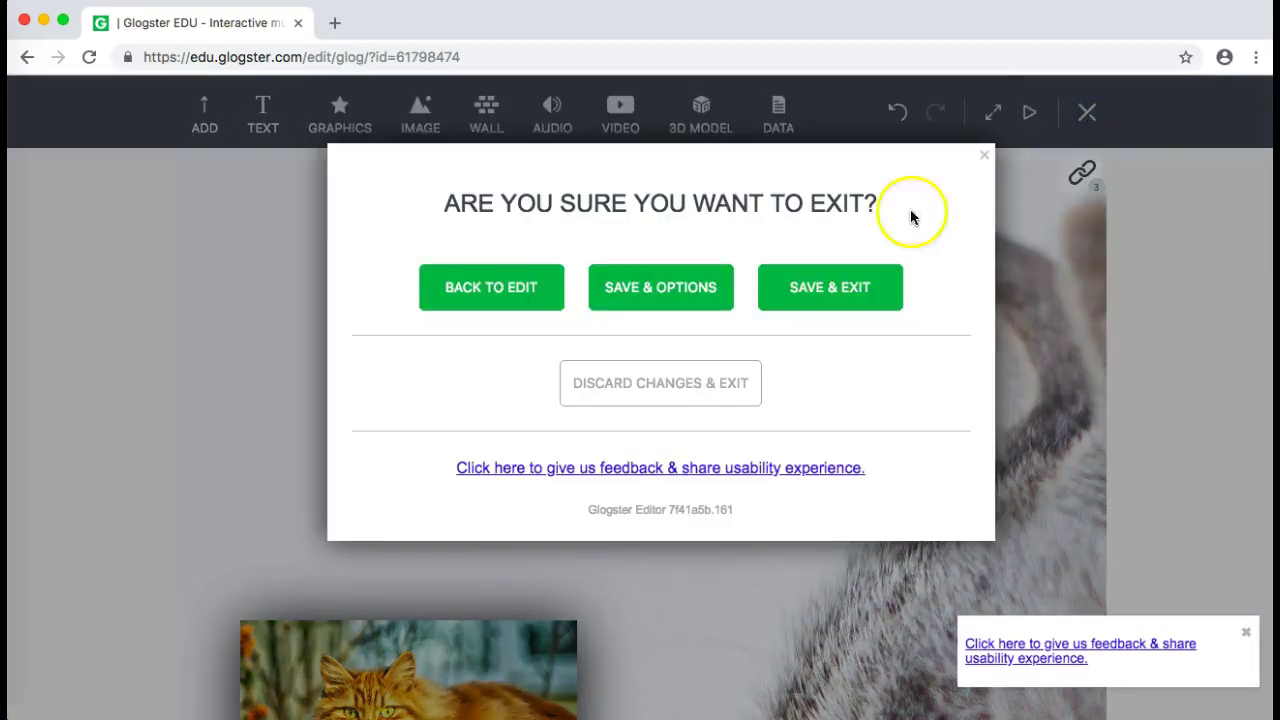
left_click(714, 383)
left_click(733, 292)
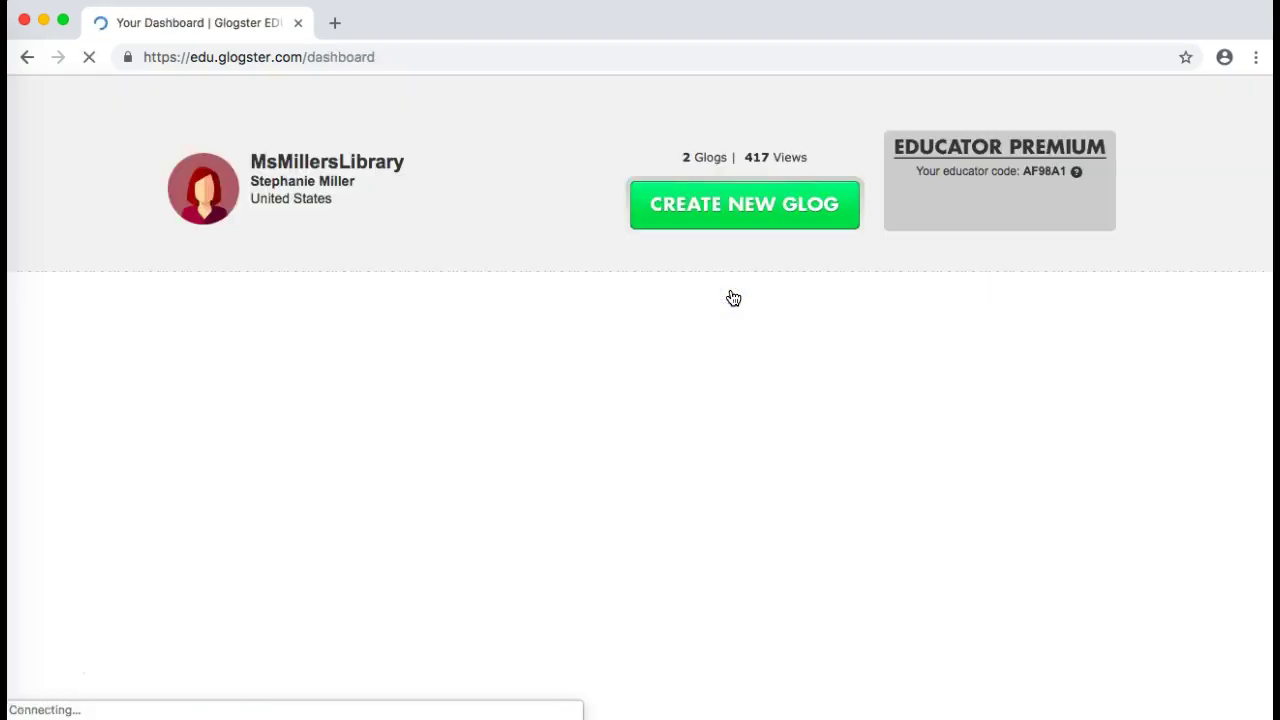
- Create a new glog from the Blank Portrait layout
left_click(737, 217)
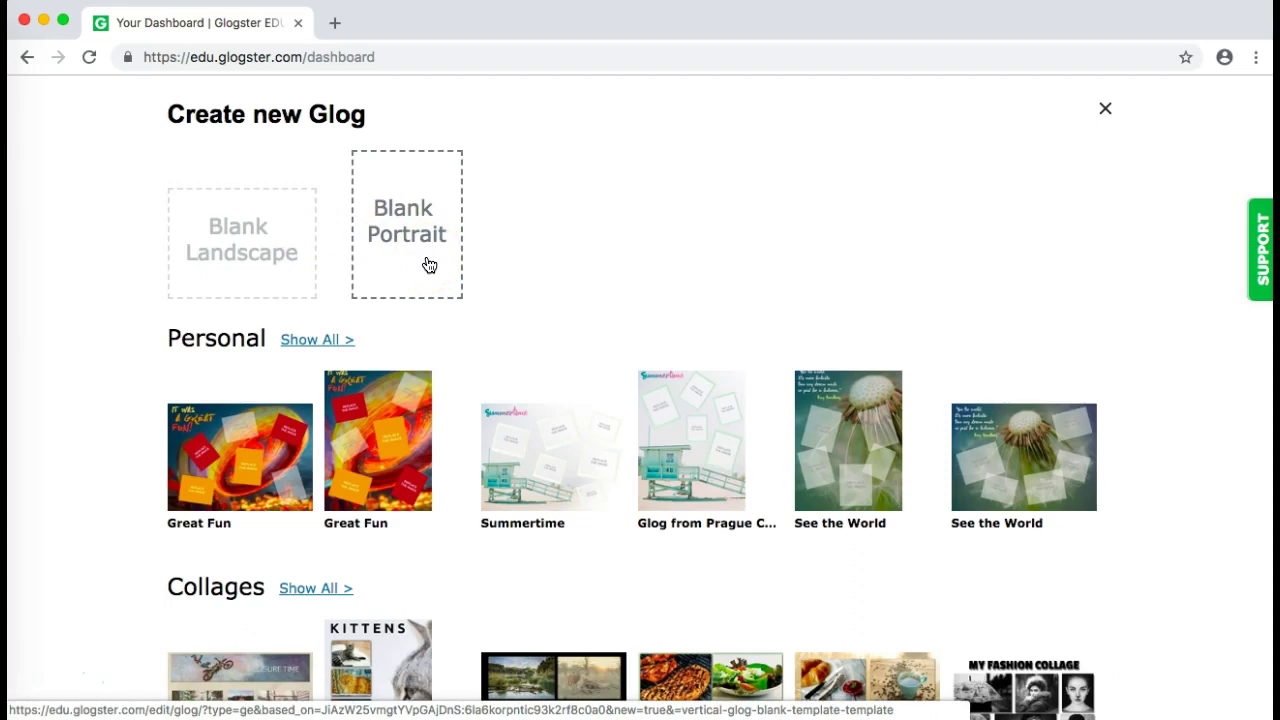
left_click(45, 677)
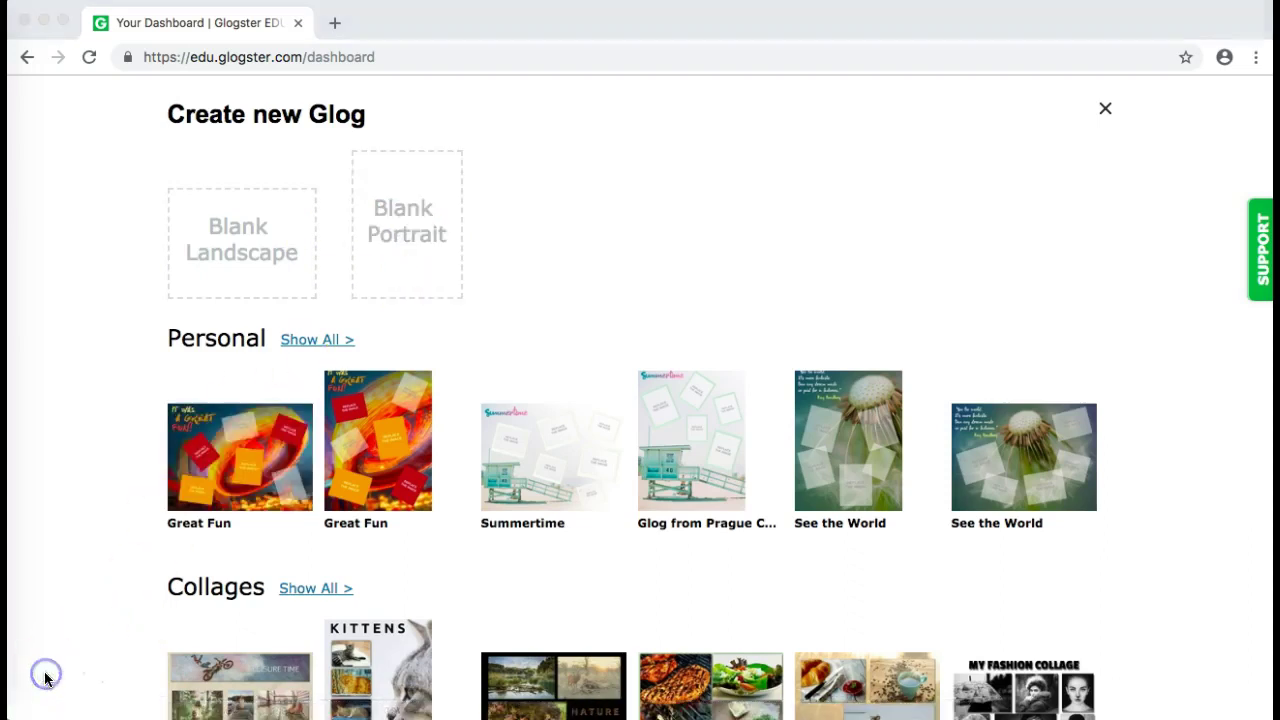
left_click(406, 248)
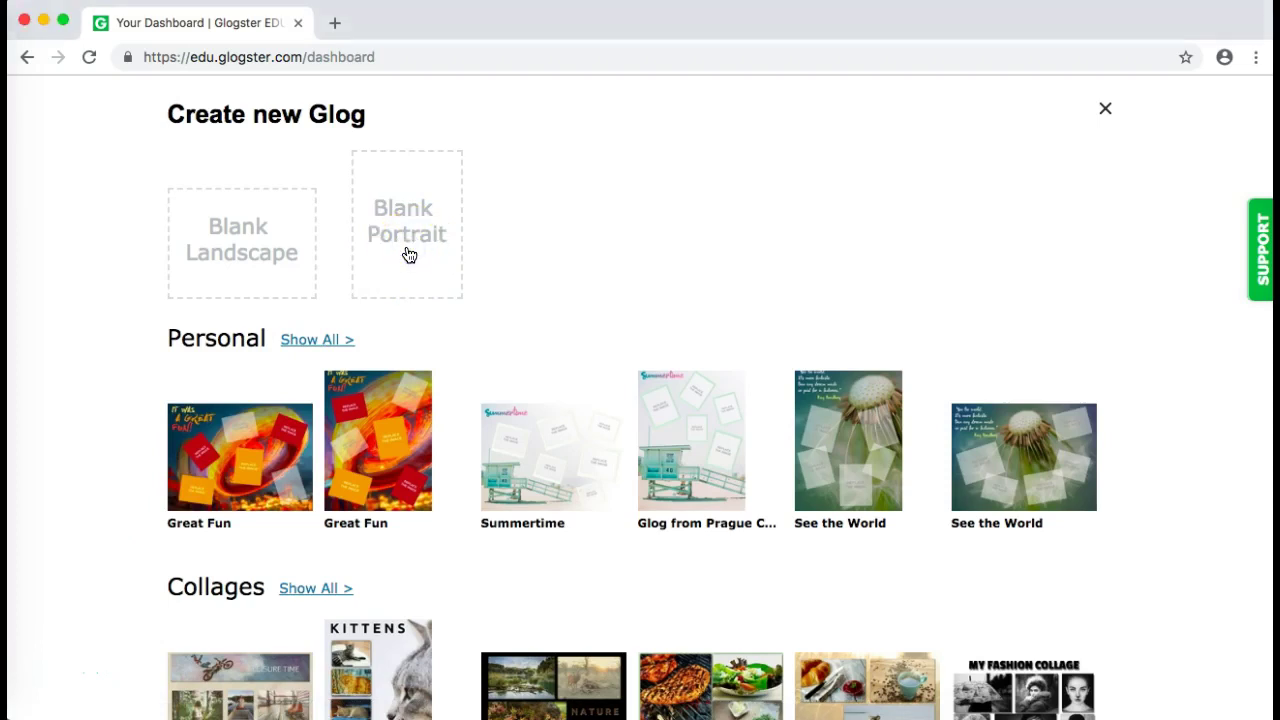
left_click(409, 255)
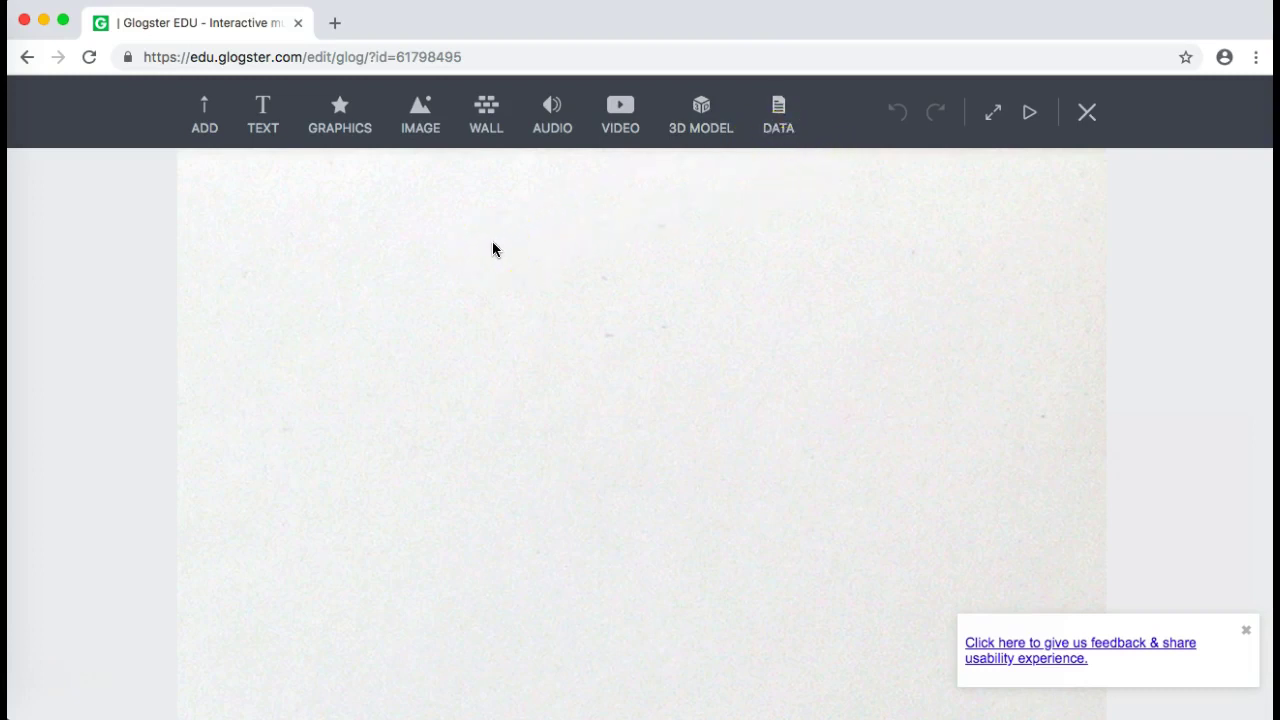
- Look through the wall background options for the glog: own images, gallery categories and solid colours
left_click(487, 117)
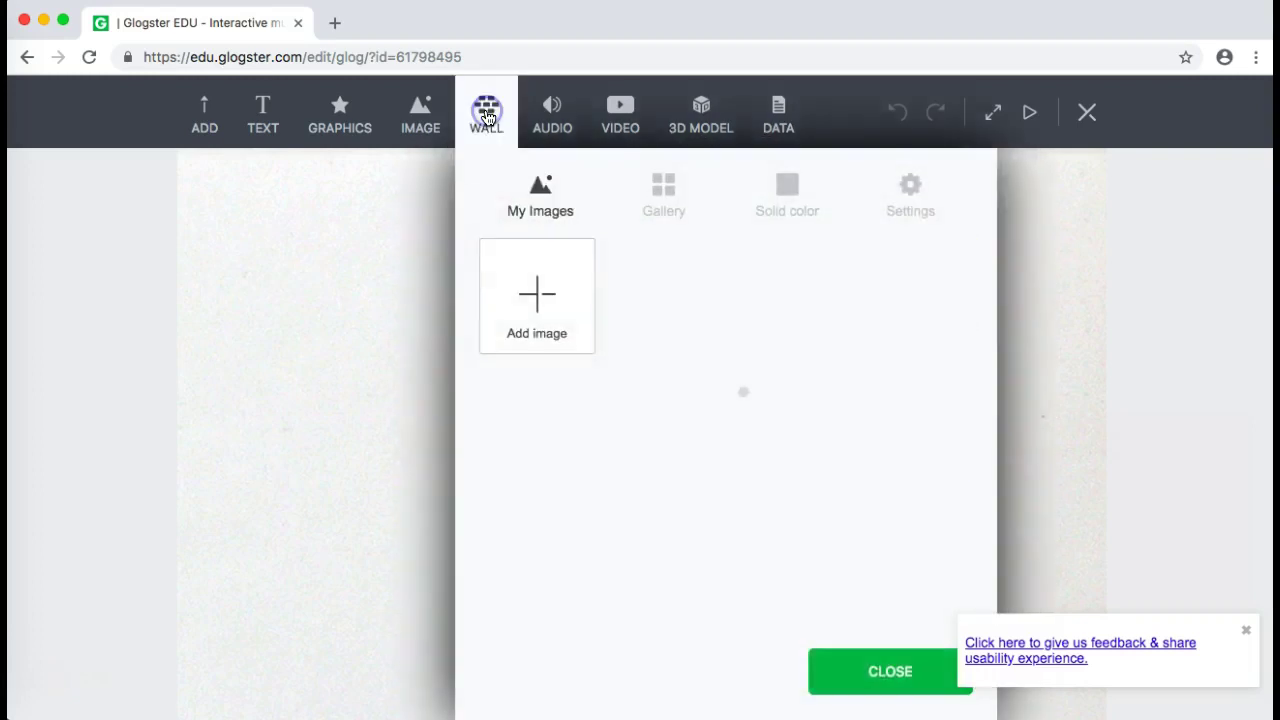
mouse_move(520, 283)
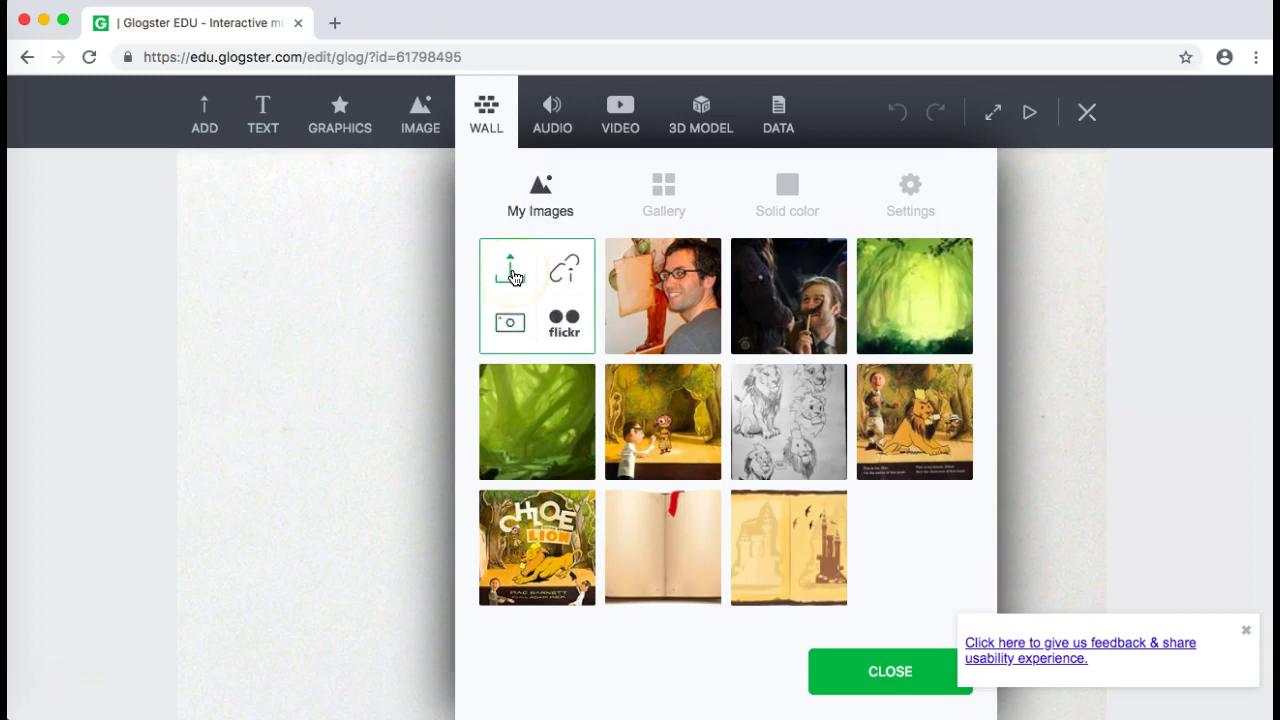
left_click(667, 190)
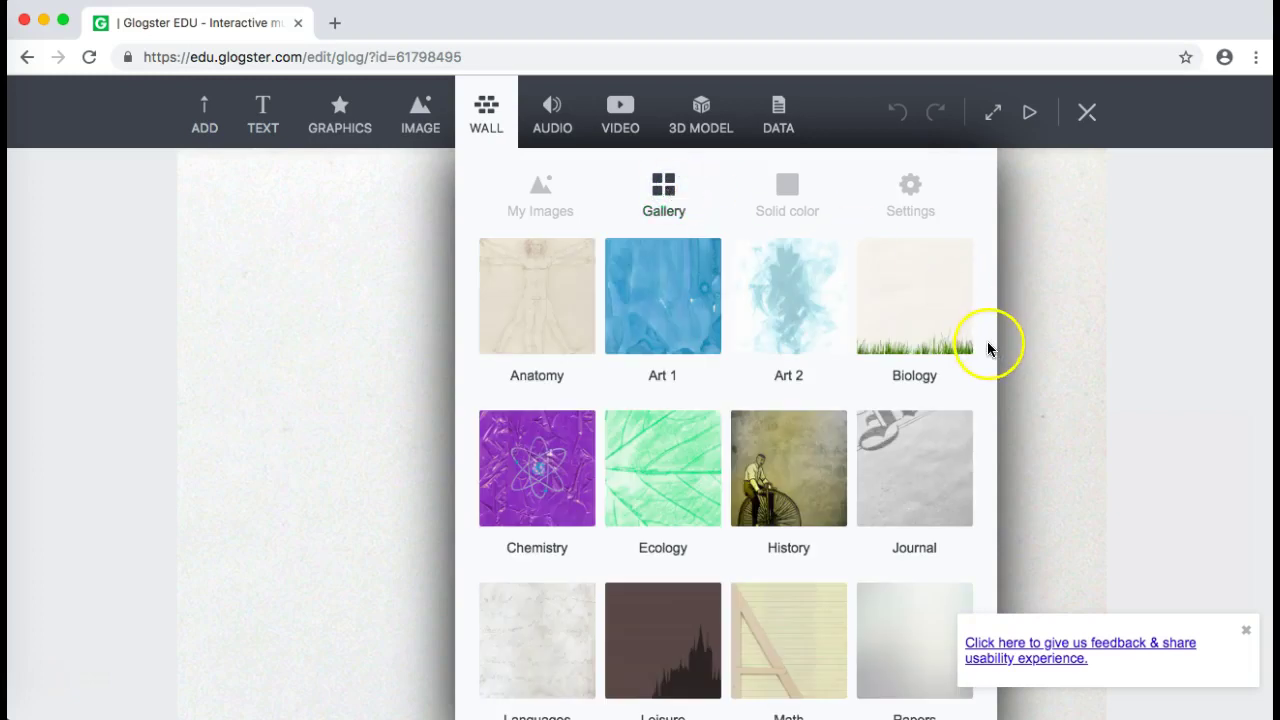
left_click(787, 188)
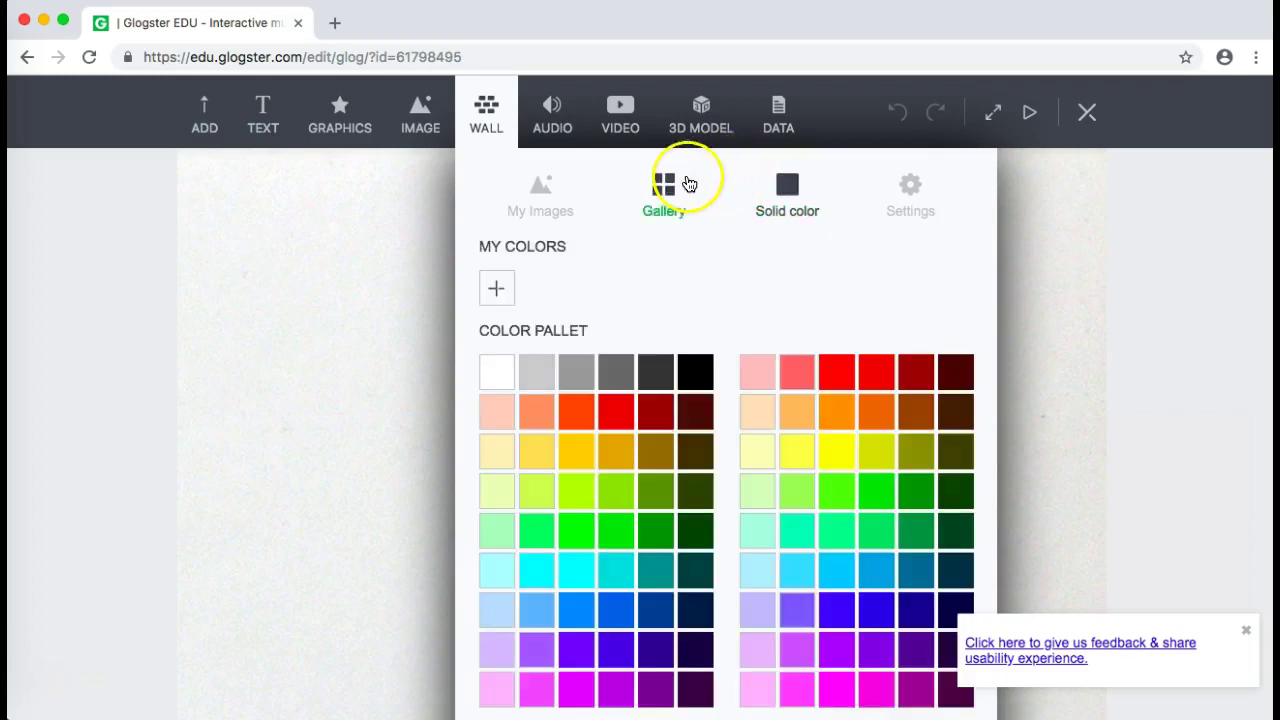
left_click(663, 196)
left_click(977, 324)
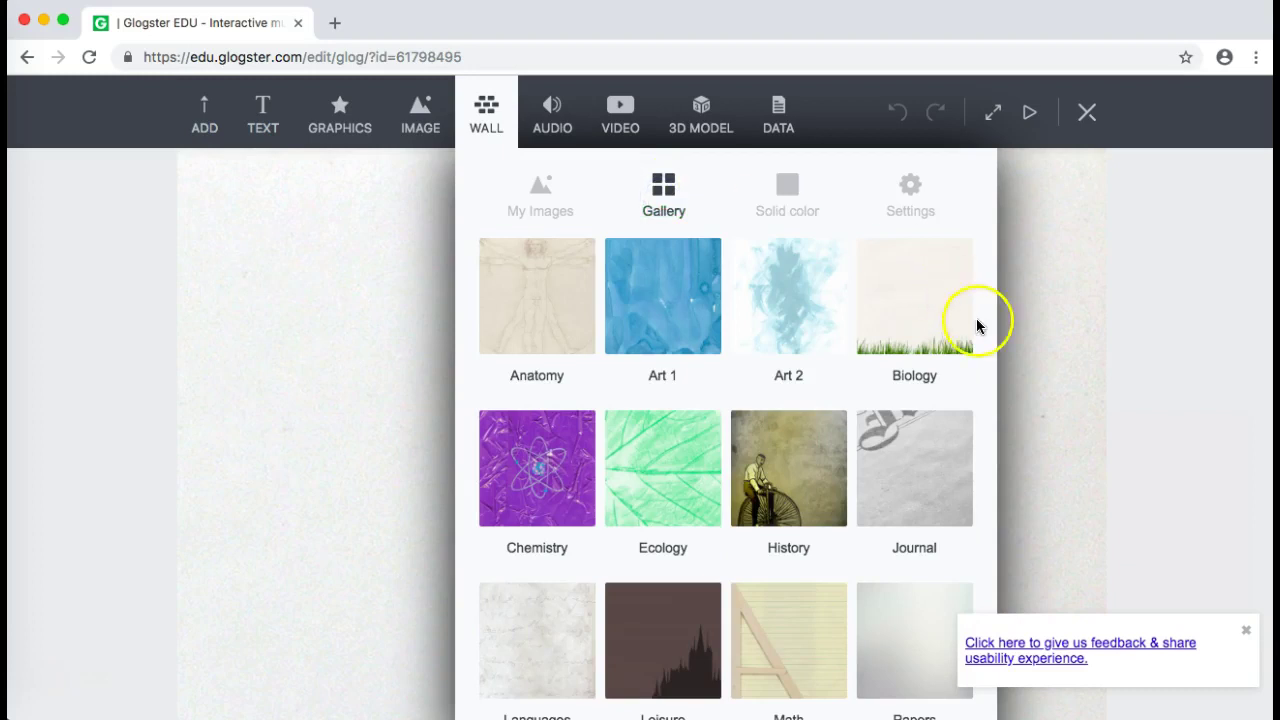
- Set the glog's wall to the dark green brushstroke texture from the Art 2 gallery category
left_click(795, 312)
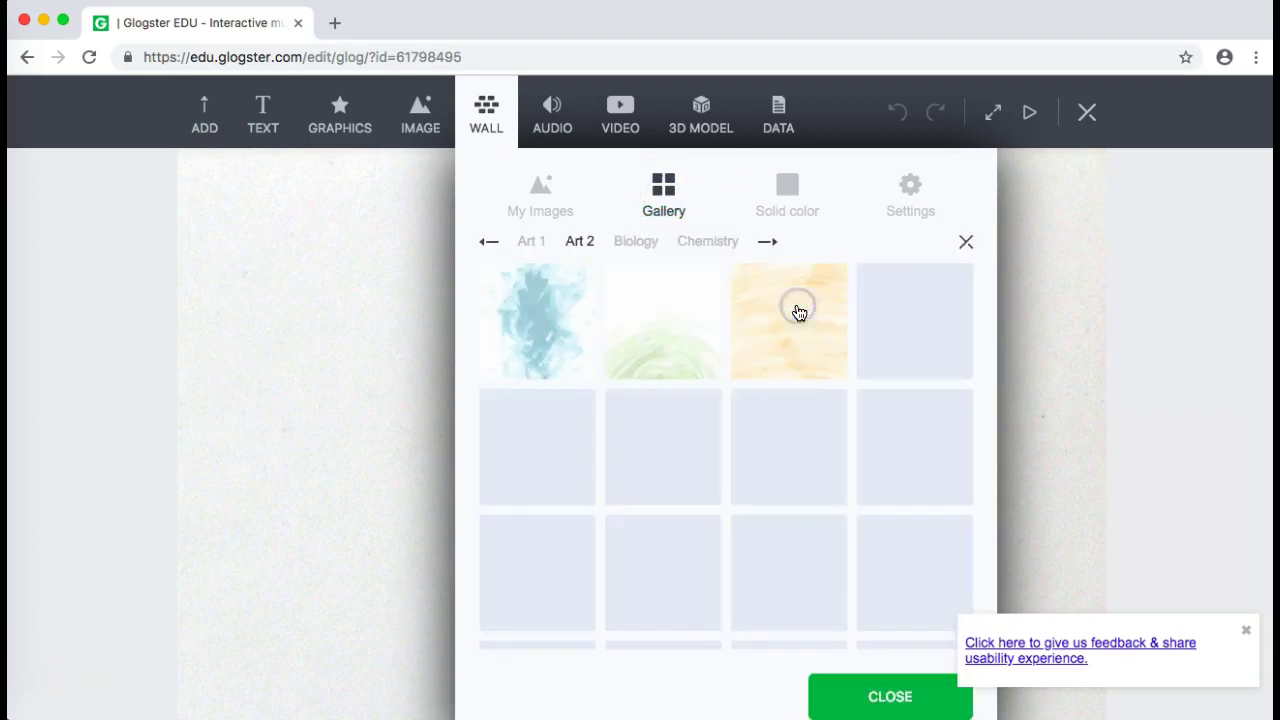
scroll(984, 475, "down", 5)
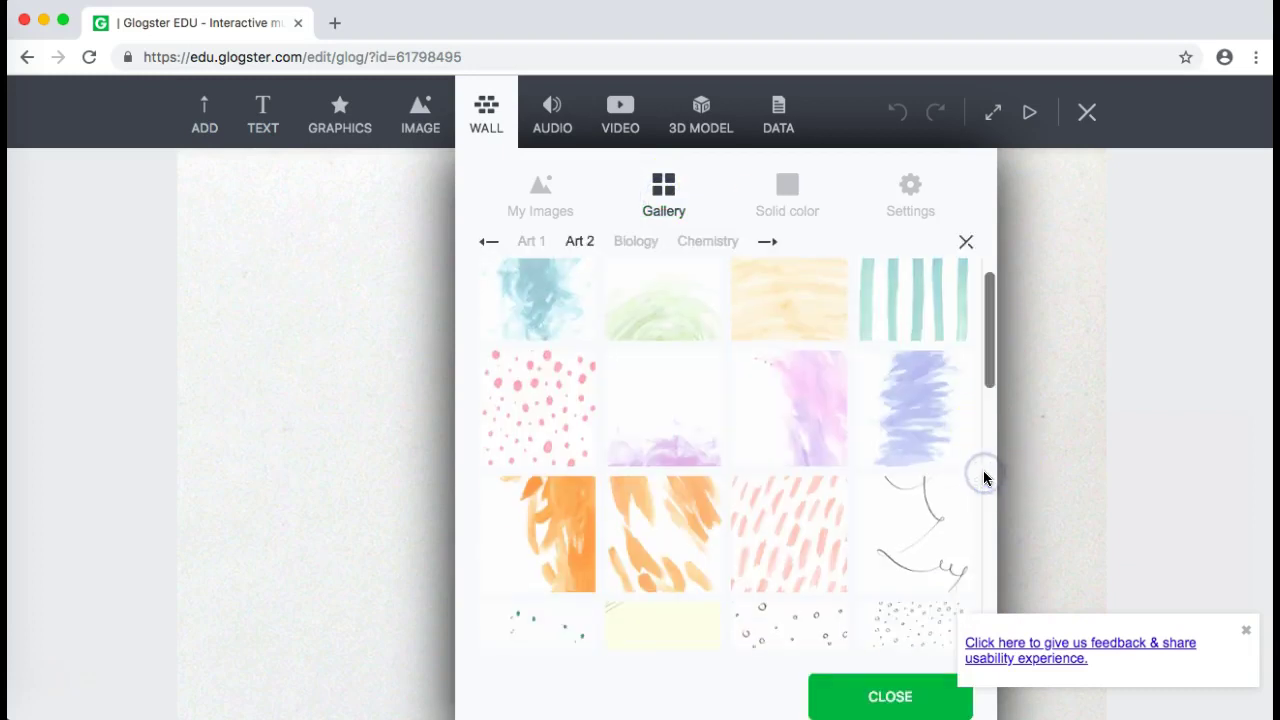
scroll(984, 478, "down", 8)
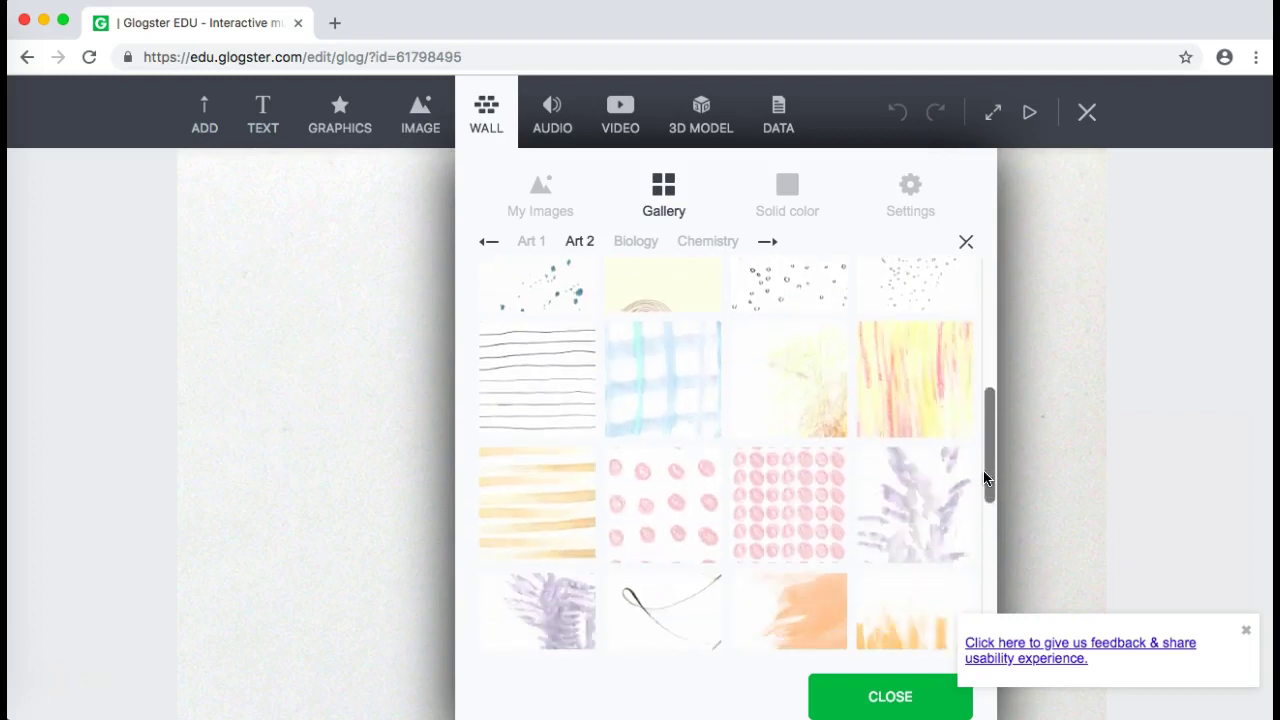
scroll(984, 478, "down", 4)
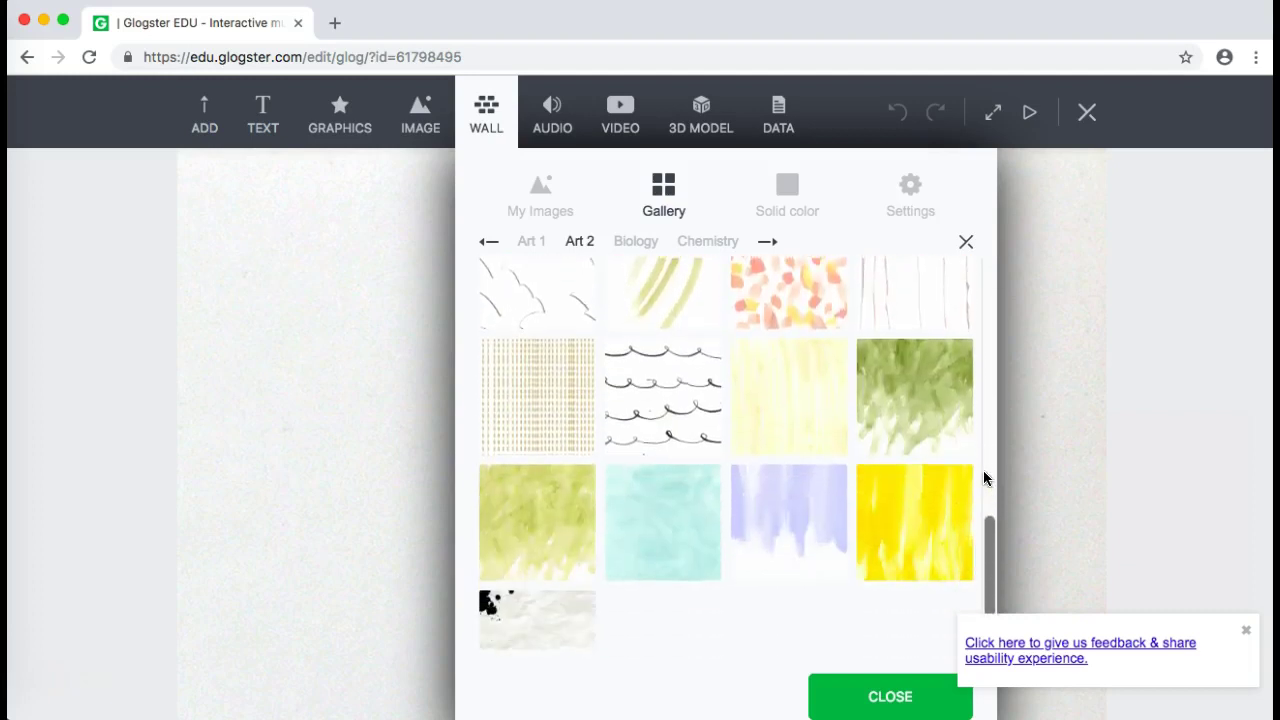
left_click(926, 385)
left_click(890, 697)
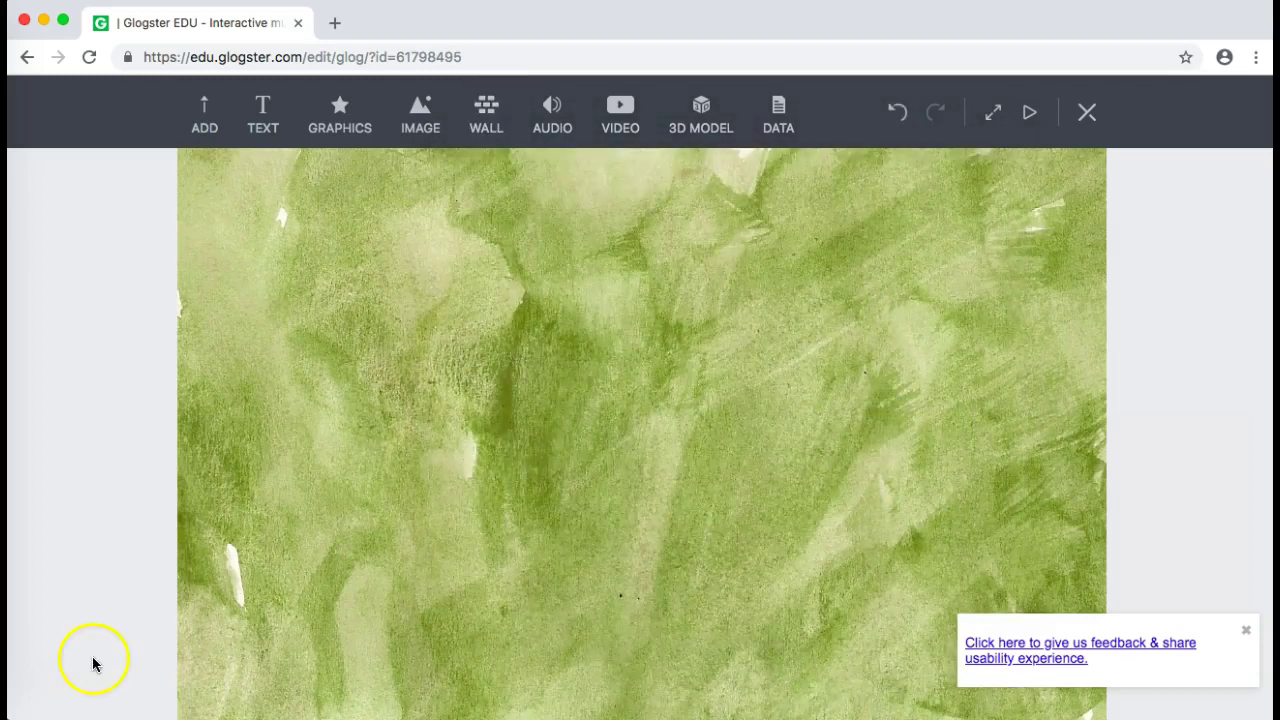
left_click(42, 689)
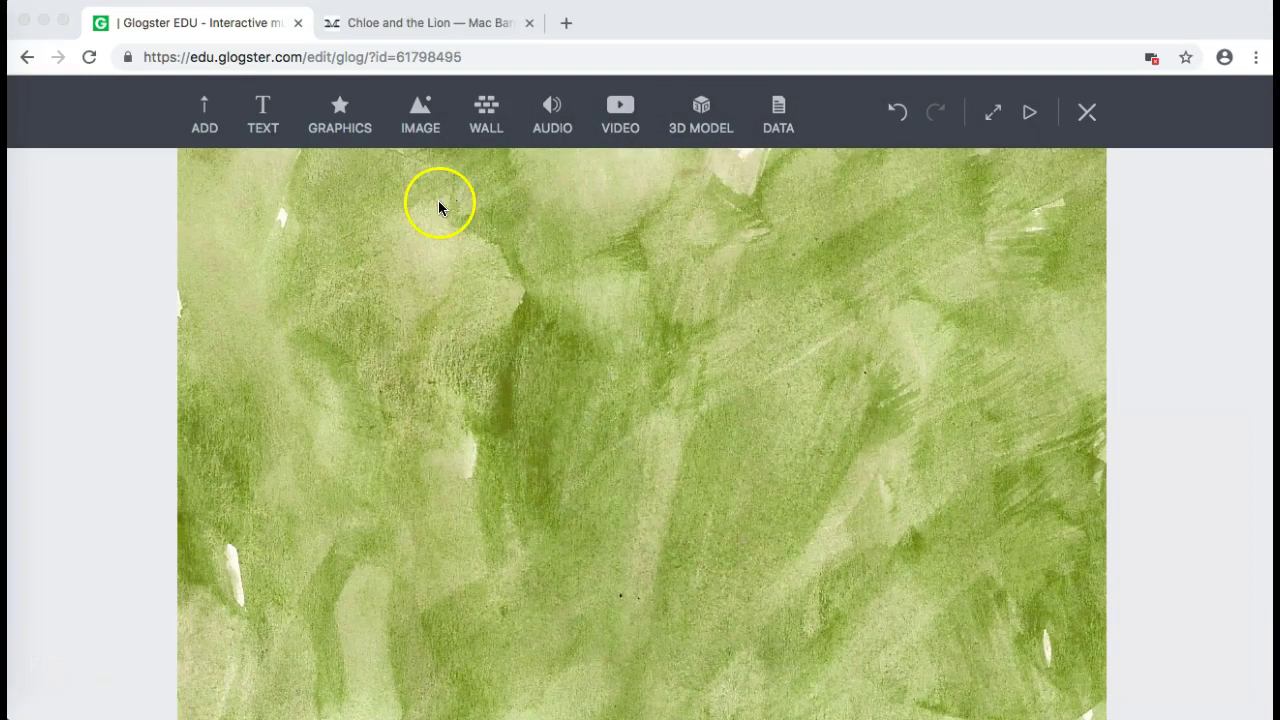
- Add the Chloe and the Lion book cover from the stored images to the glog
left_click(425, 114)
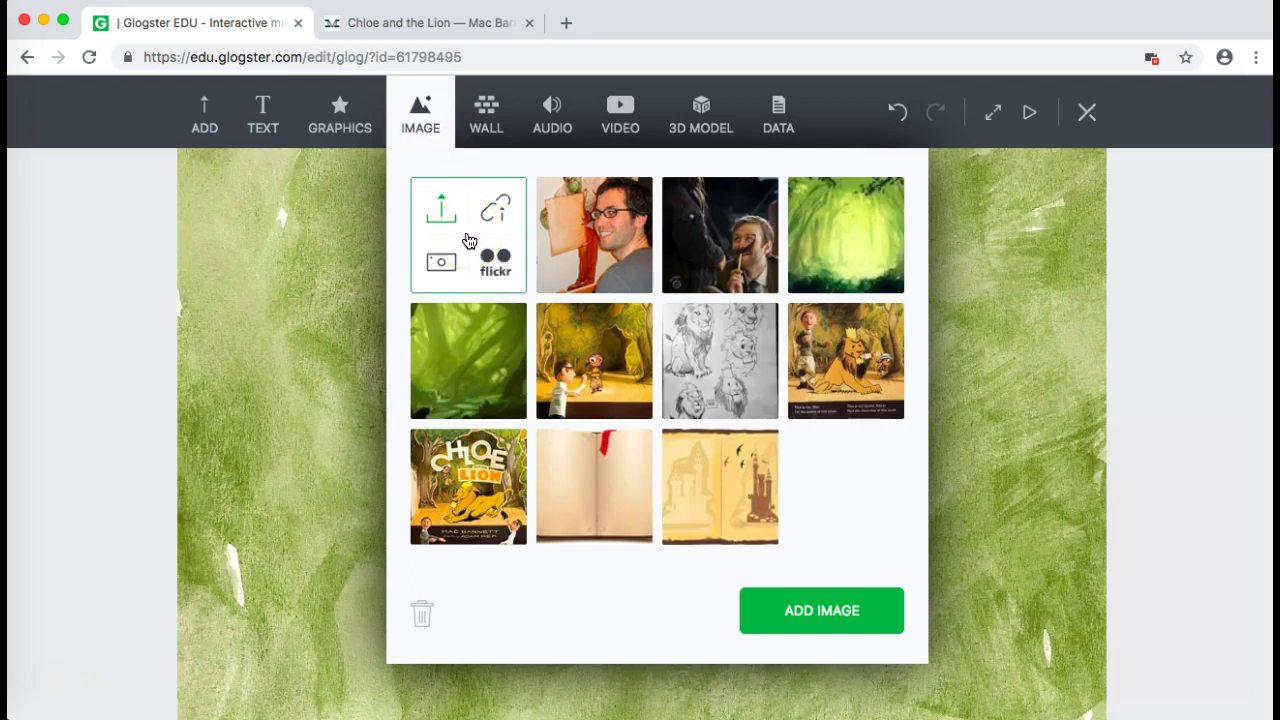
left_click(443, 225)
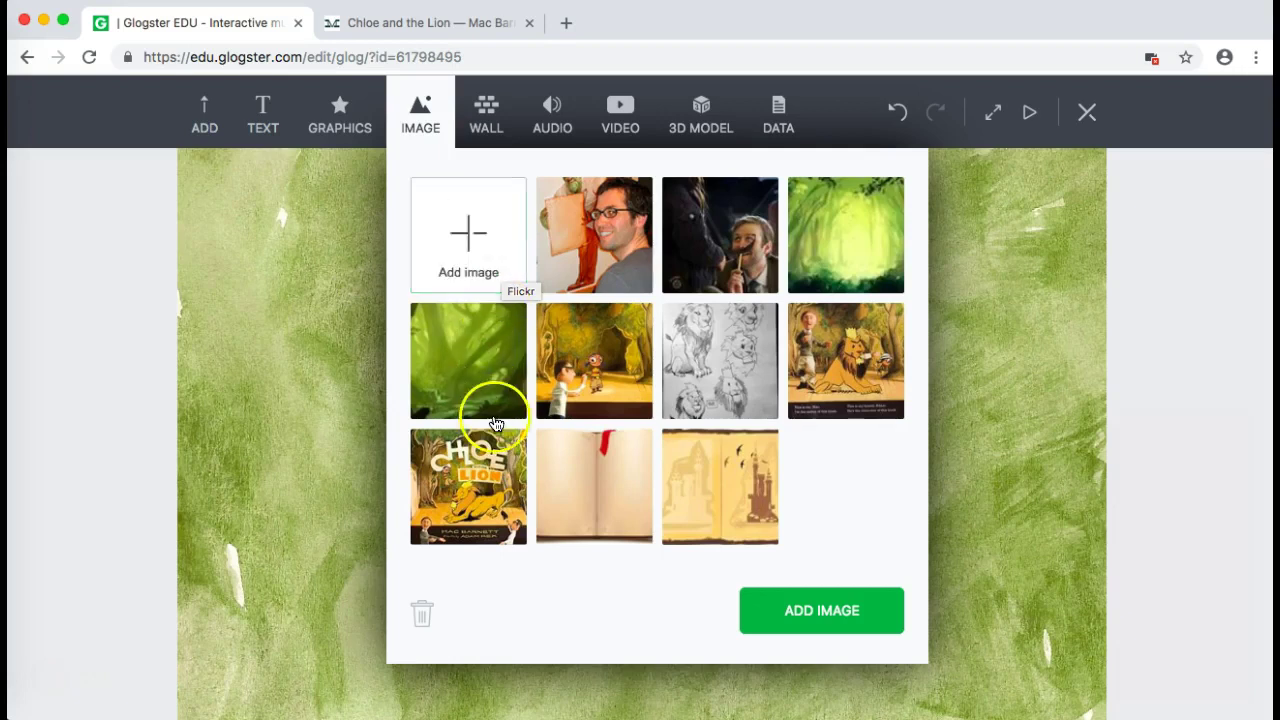
left_click(445, 492)
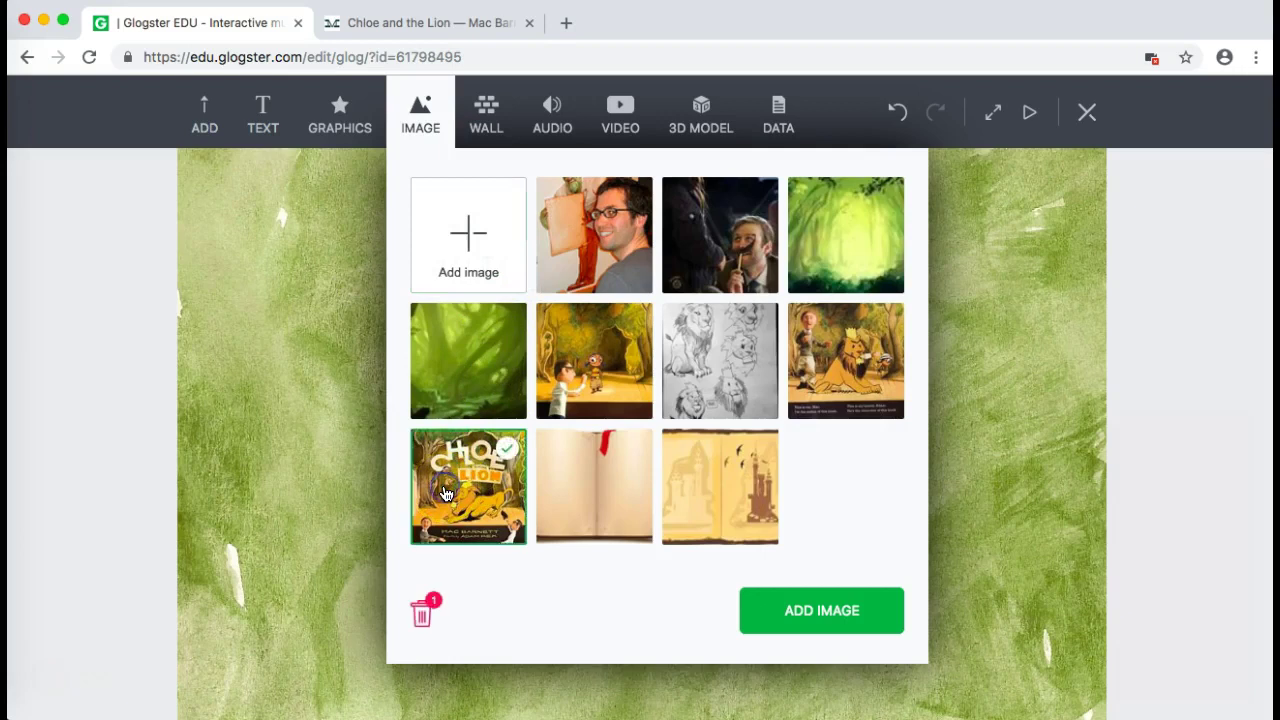
left_click(814, 614)
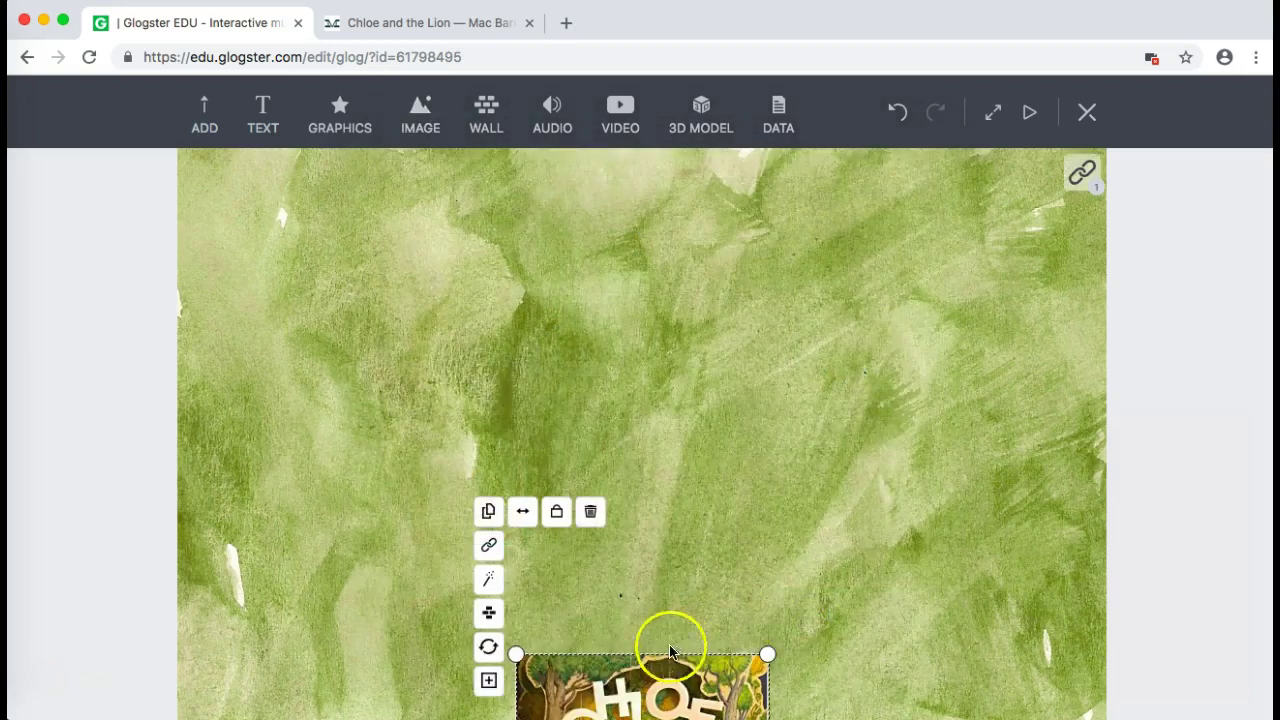
- Move the book cover to the upper-left area of the glog and tilt it counter-clockwise
left_click_drag(633, 700, 378, 284)
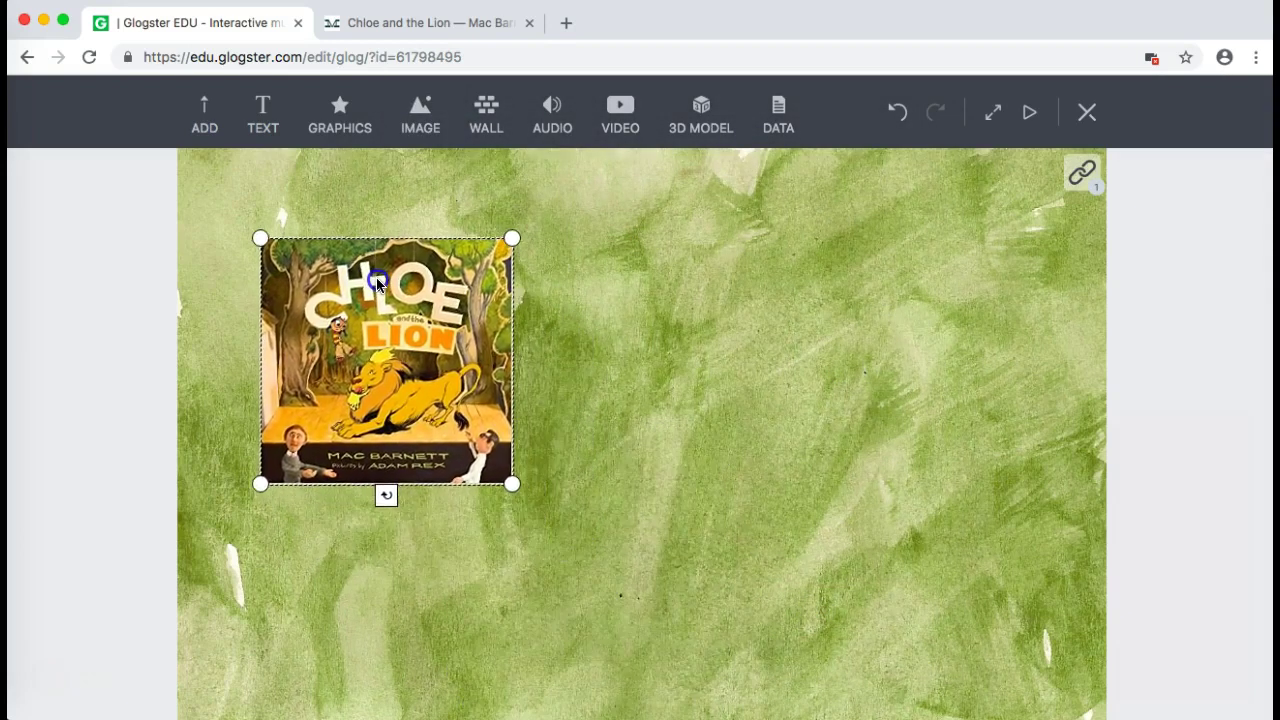
left_click_drag(374, 489, 436, 472)
mouse_move(564, 416)
left_mouse_down()
mouse_move(629, 440)
mouse_move(586, 420)
left_mouse_up()
left_click_drag(474, 380, 445, 349)
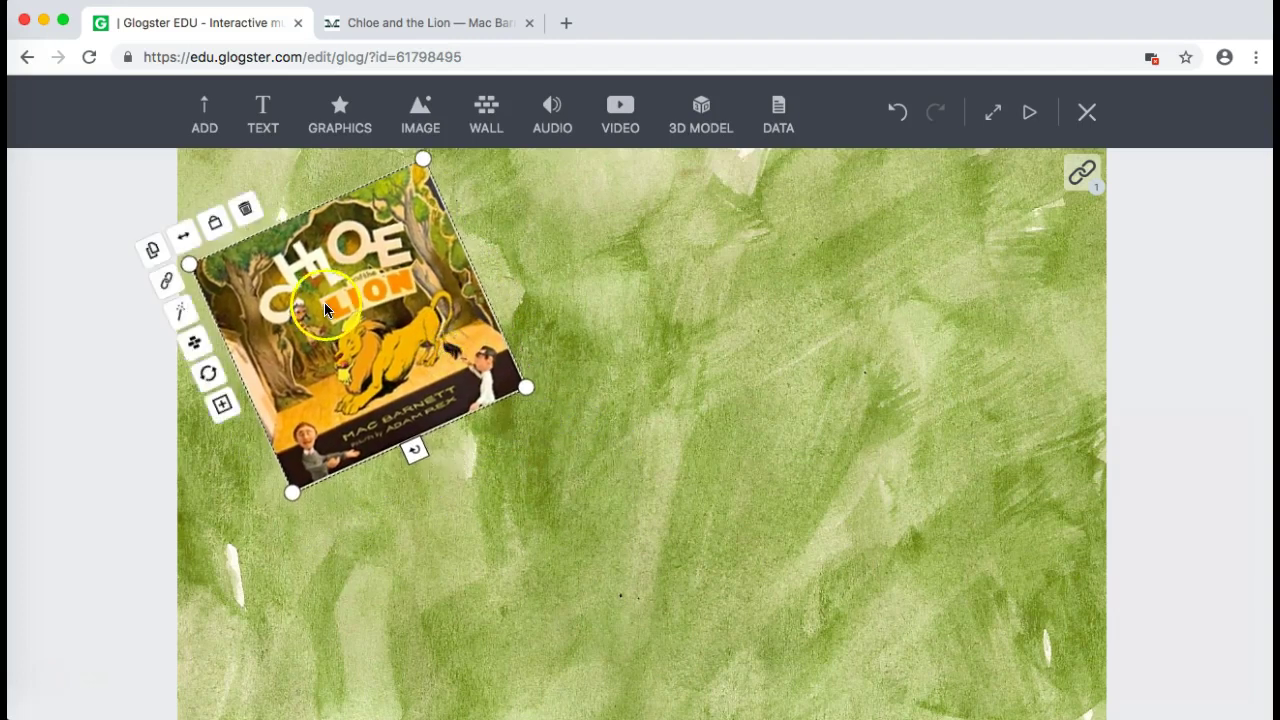
left_click(170, 288)
left_click(448, 24)
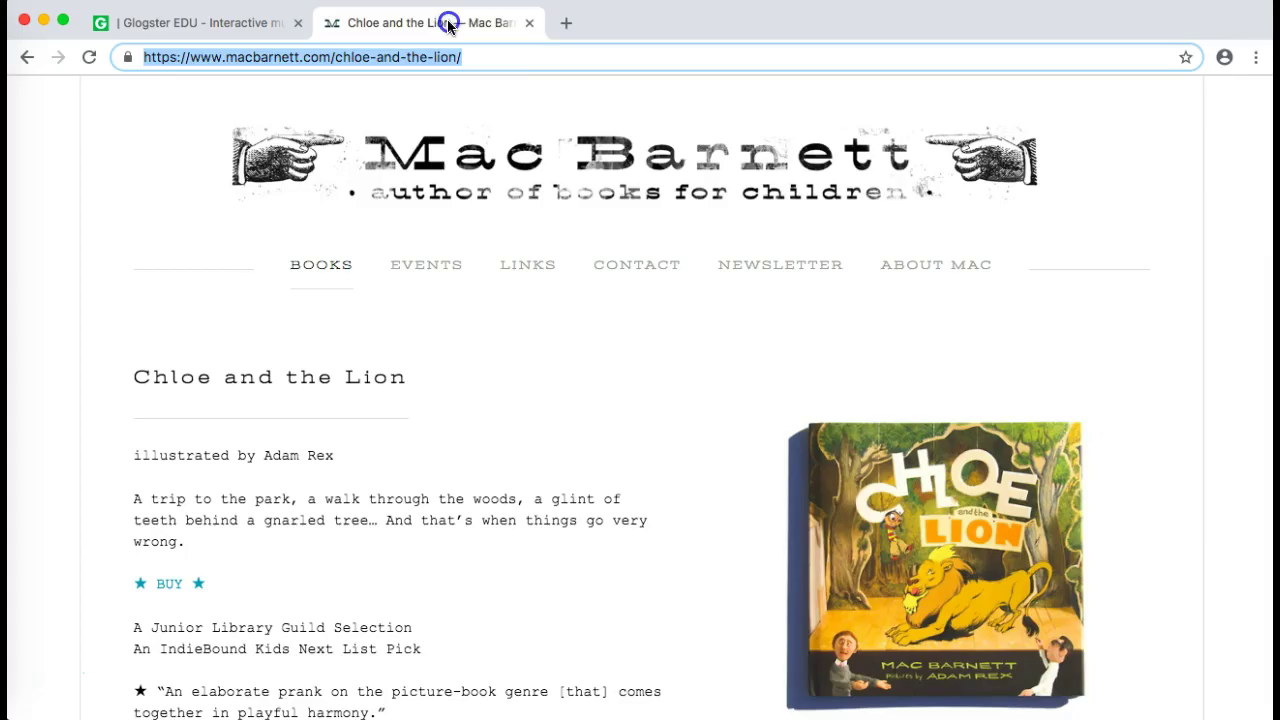
right_click(444, 57)
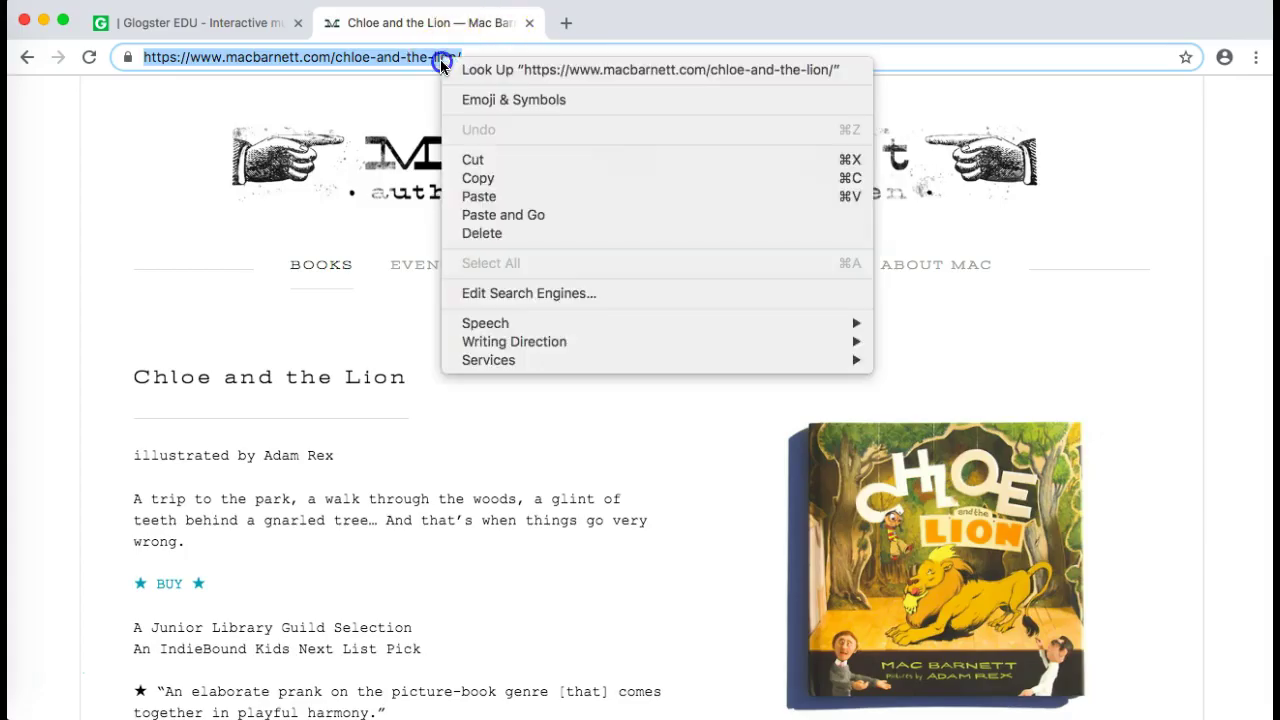
left_click(491, 178)
left_click(212, 26)
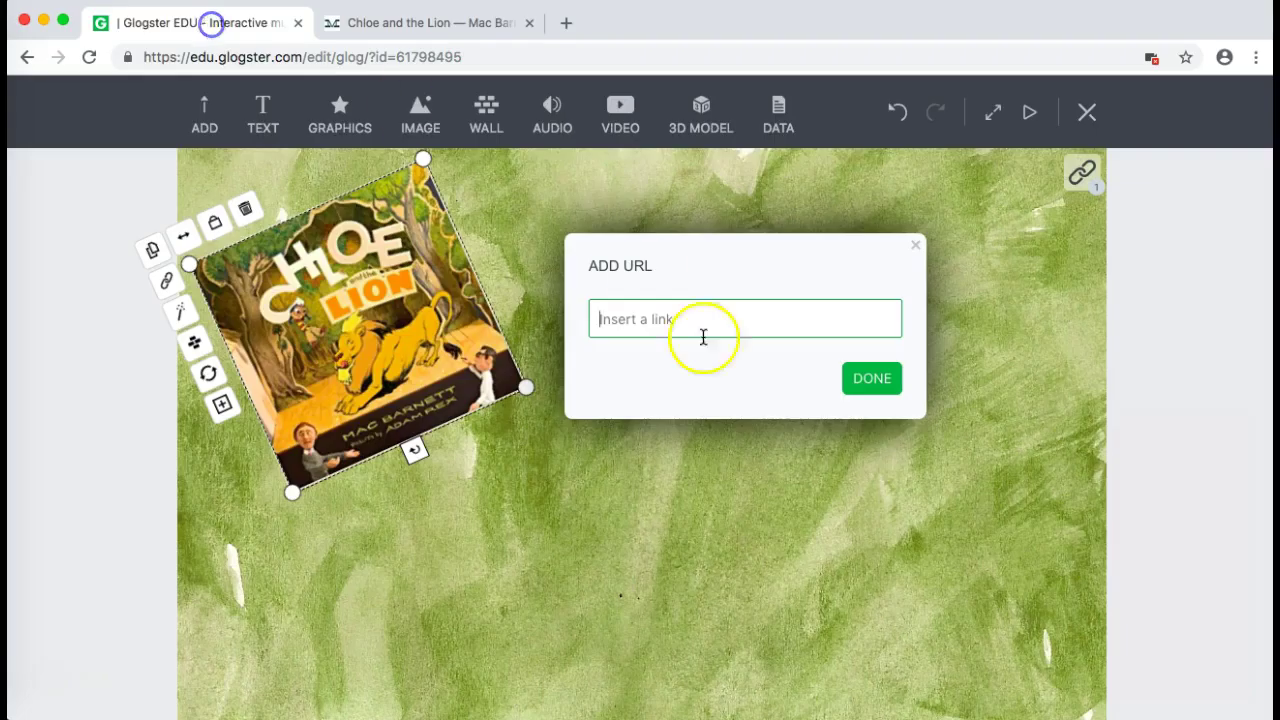
right_click(636, 318)
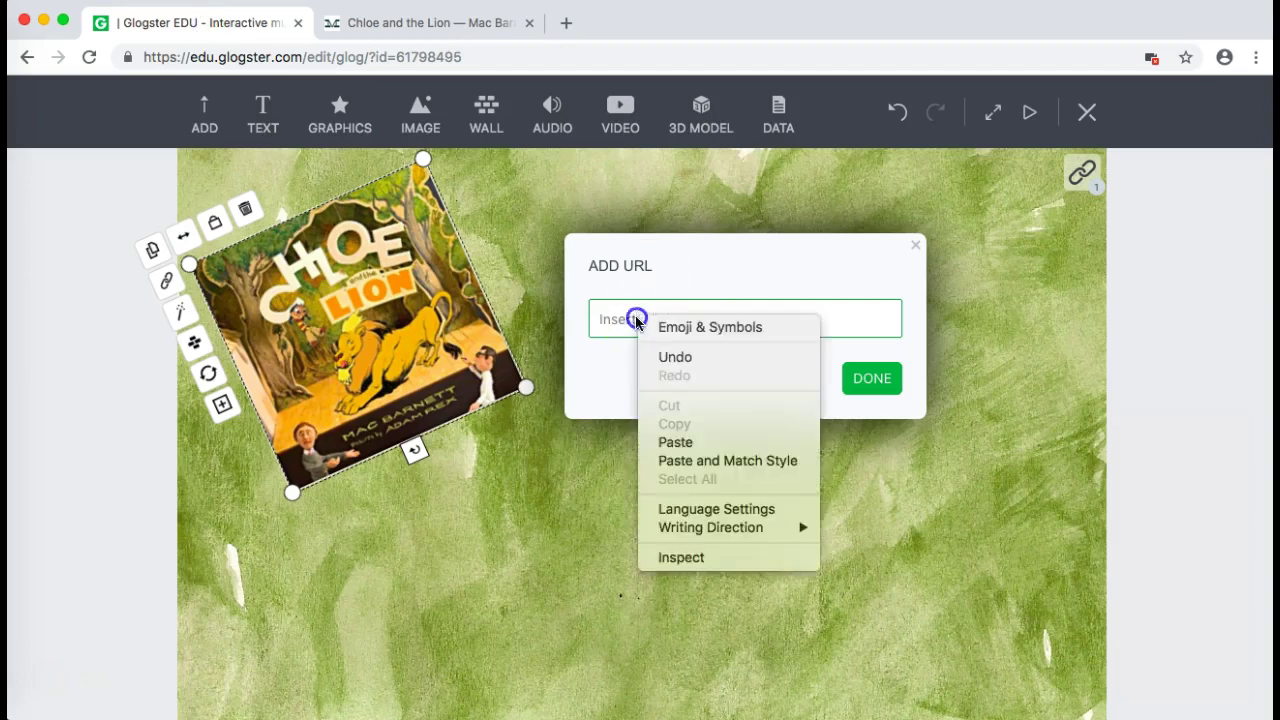
left_click(690, 443)
left_click(871, 379)
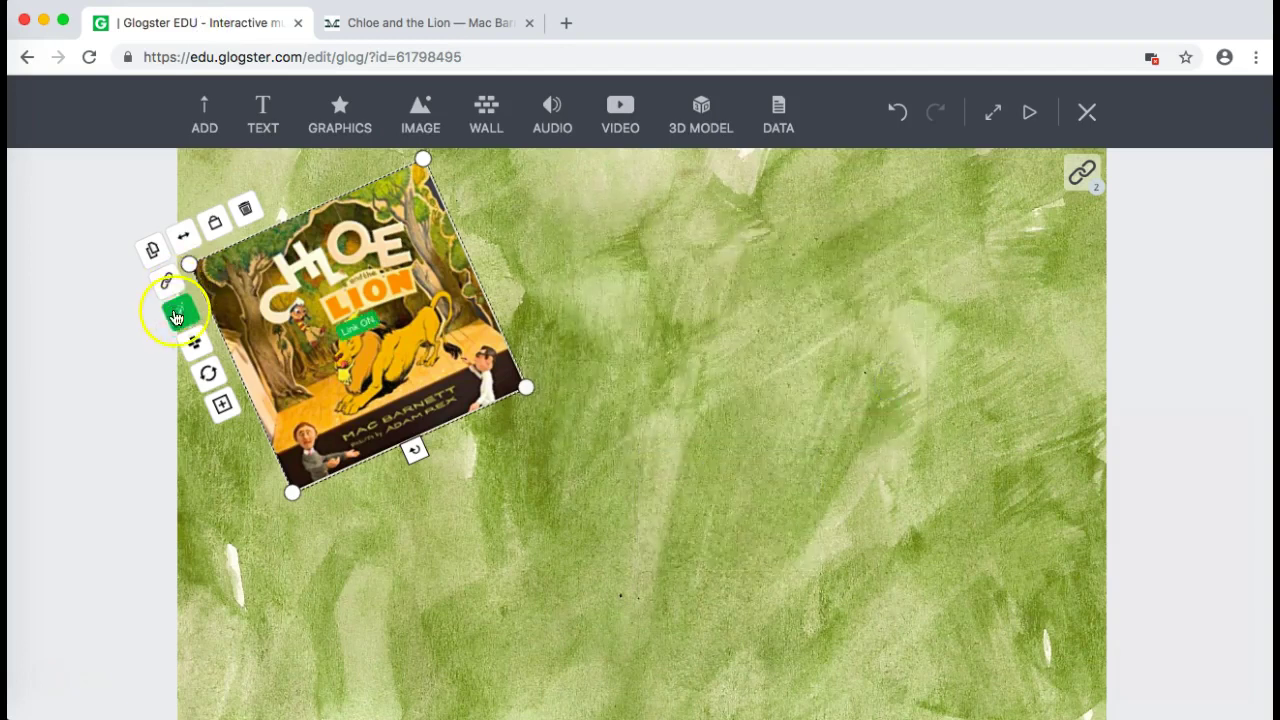
- Decorate the book cover with the yellow Art 1 frame with an orange paint splat, and nudge it slightly upward
left_click(219, 408)
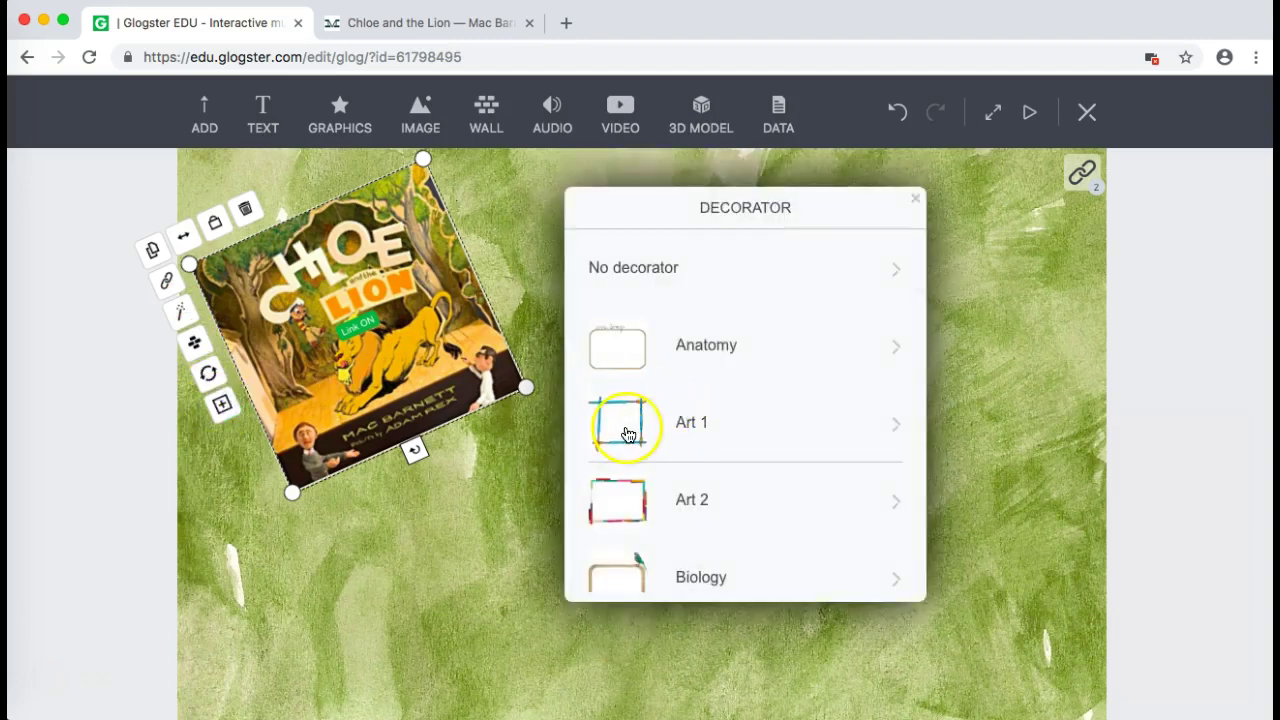
left_click(628, 434)
left_click(636, 508)
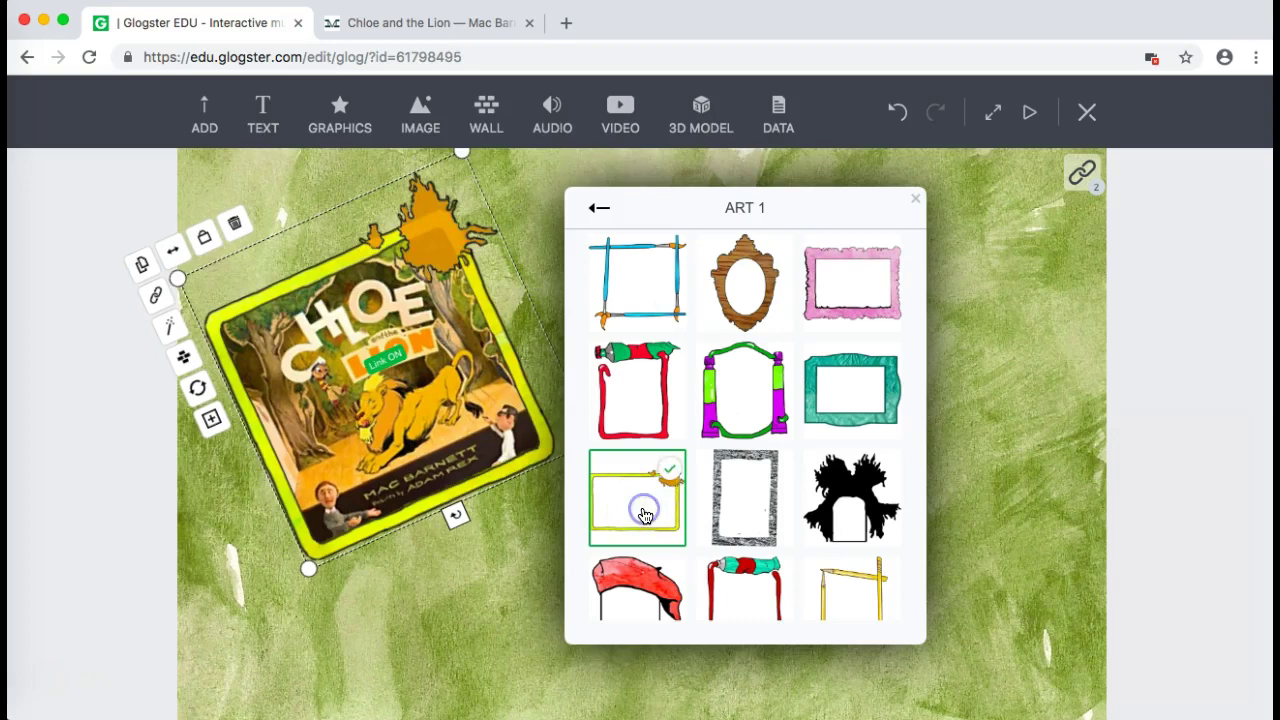
left_click(550, 263)
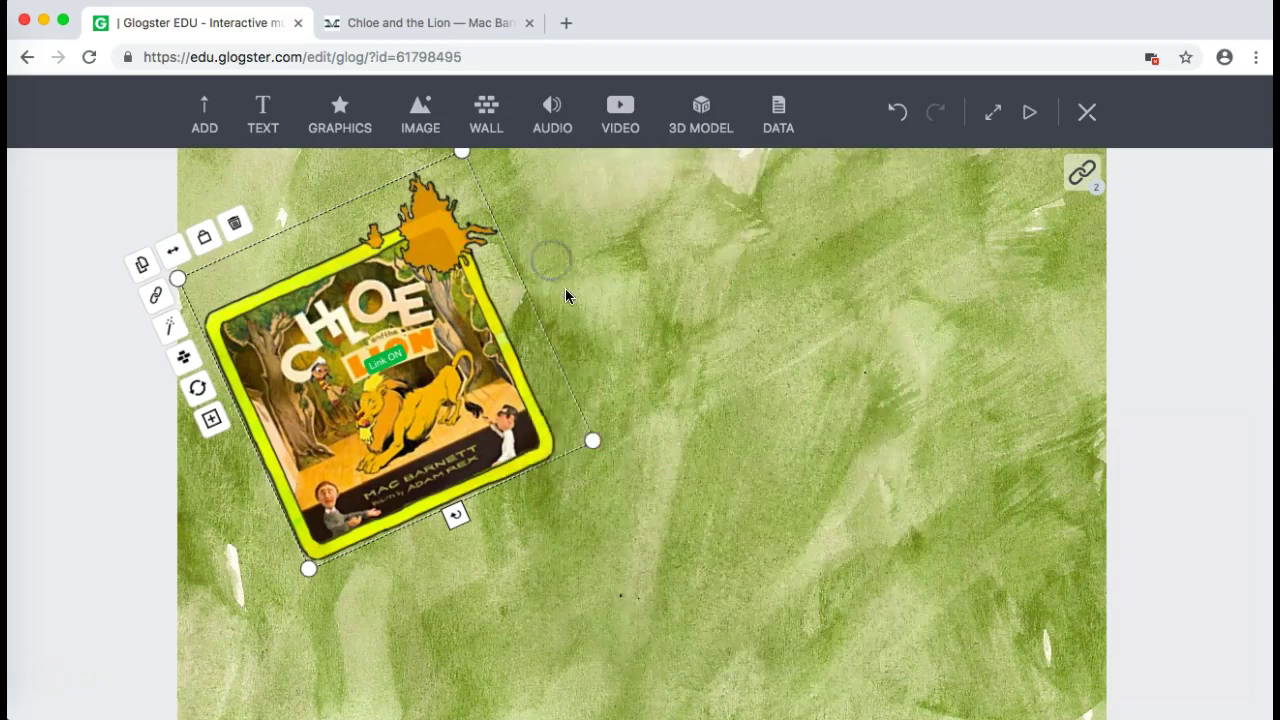
left_click_drag(483, 366, 477, 340)
left_click(617, 310)
left_click(50, 680)
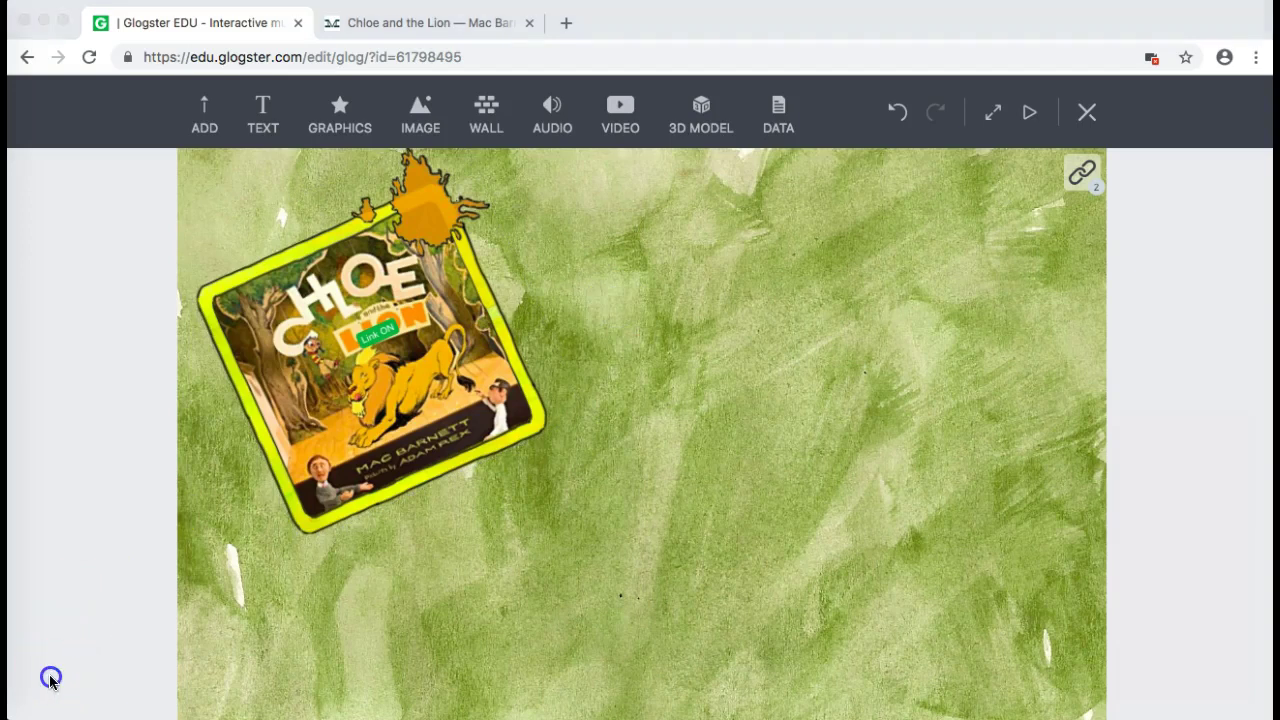
- Add the pink palette-shaped text bubble from Art 1 and place it beside the book cover on the right
scroll(52, 683, "down", 2)
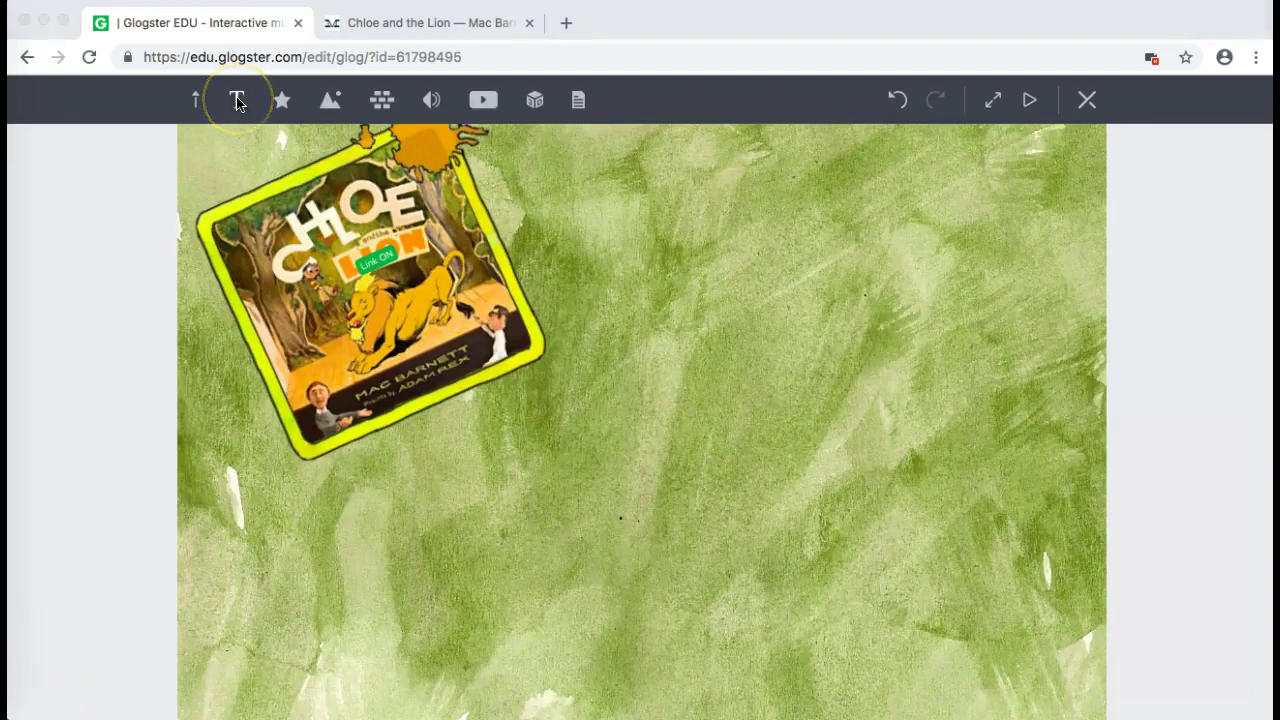
left_click(237, 100)
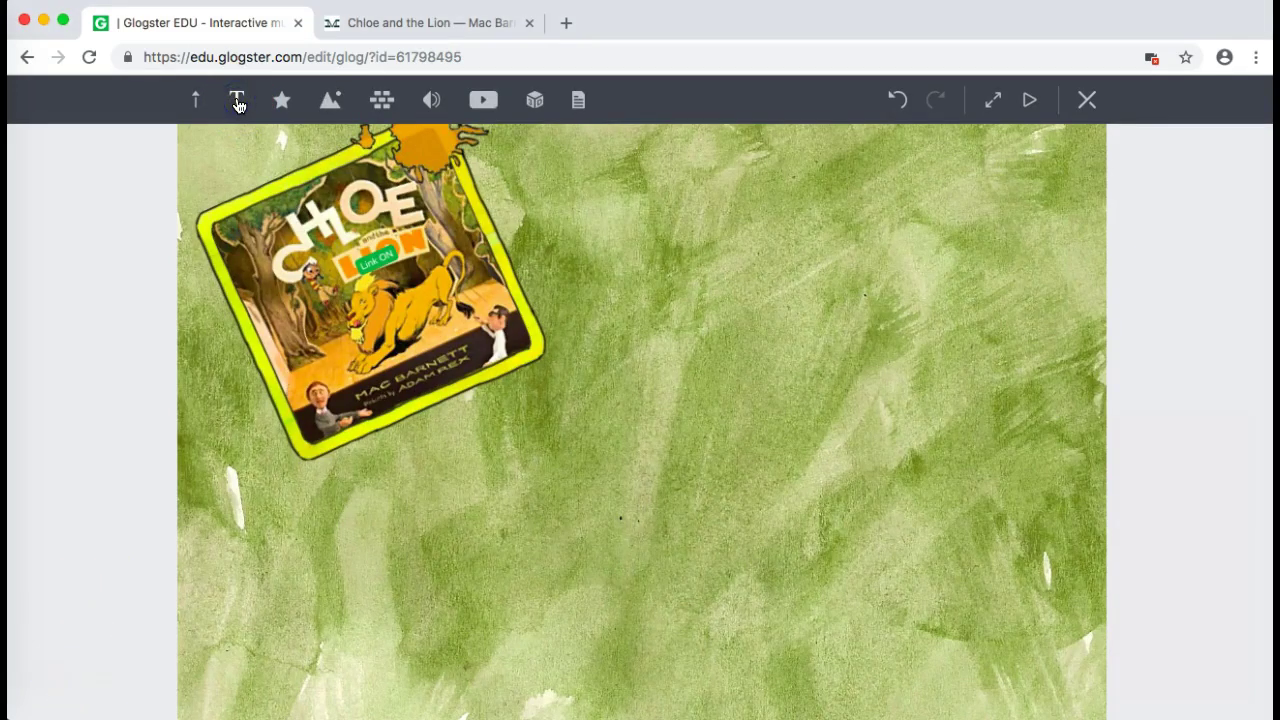
left_click(238, 102)
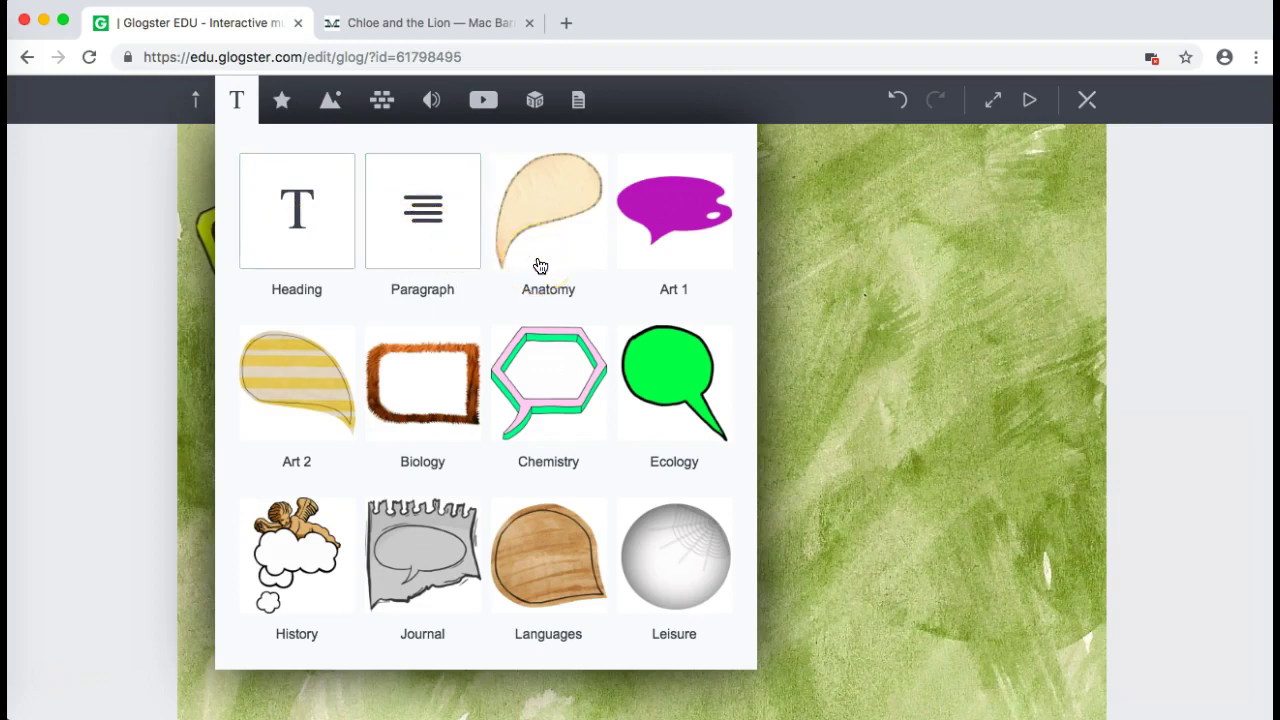
left_click(669, 222)
left_click(563, 357)
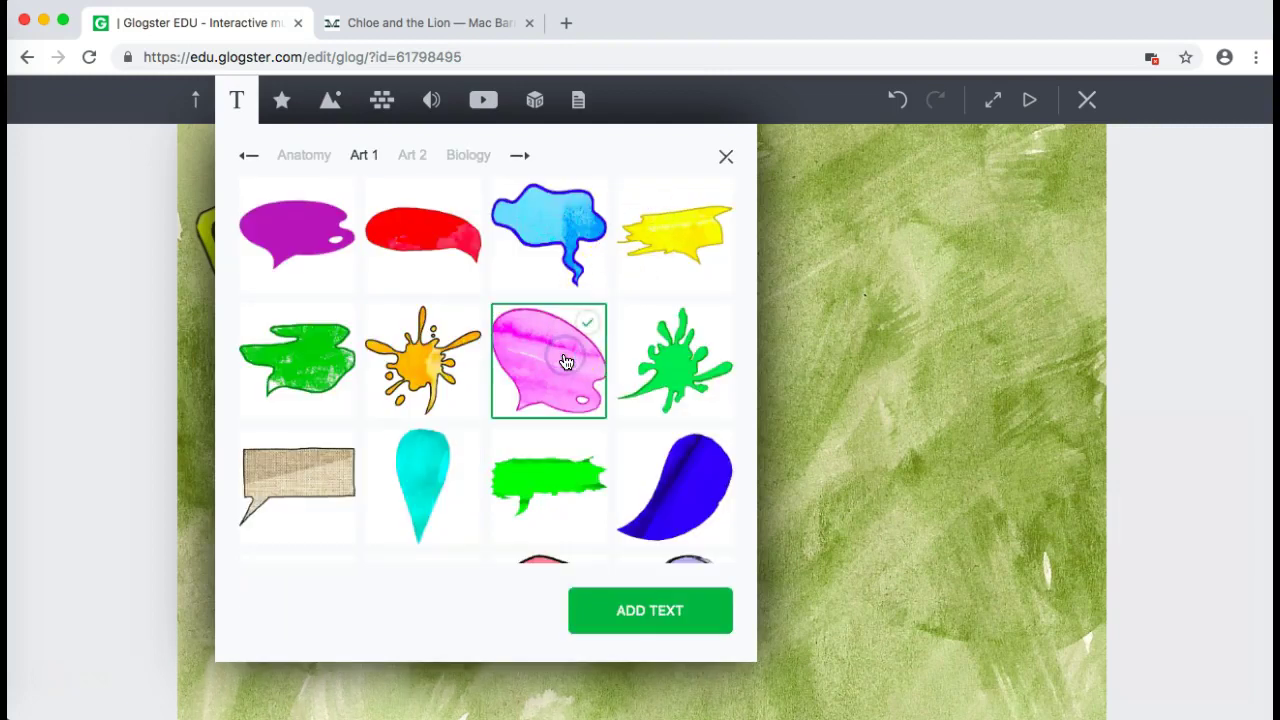
left_click(655, 606)
left_click_drag(733, 434, 845, 327)
- Replace the pink bubble's placeholder text with "What does an illustrator do?"
left_click(814, 252)
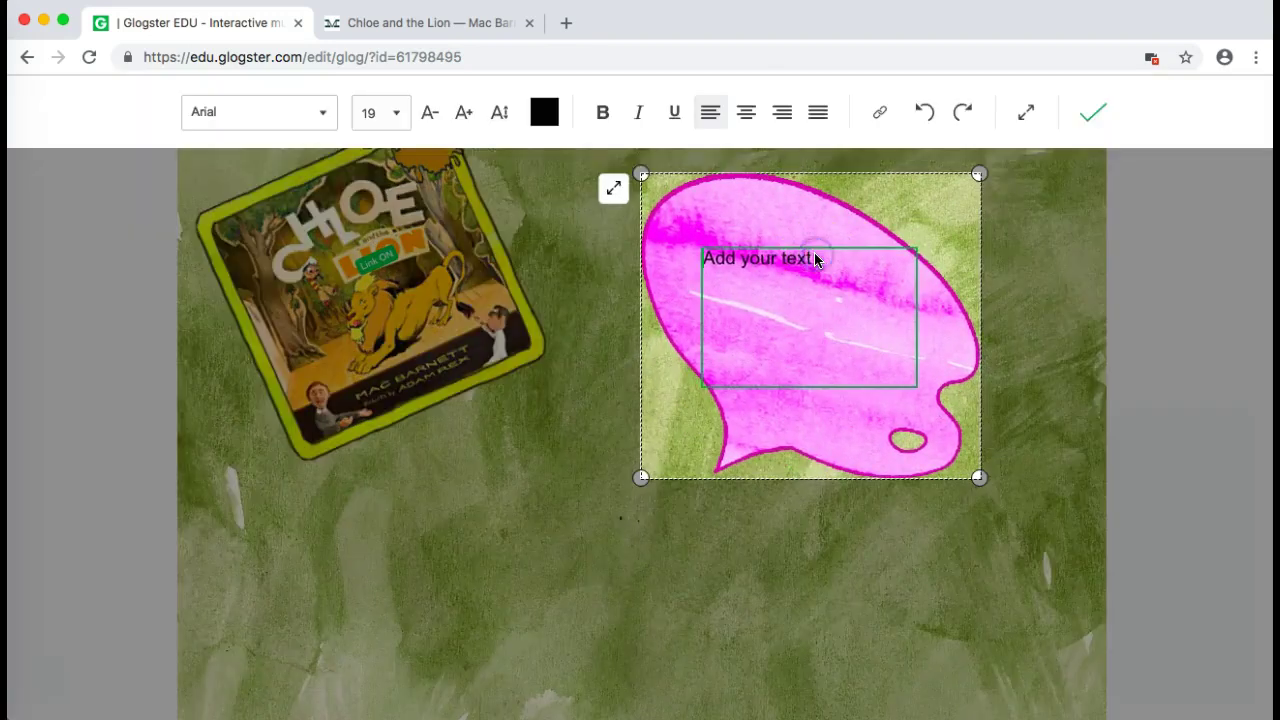
left_click_drag(815, 258, 693, 256)
type("What does")
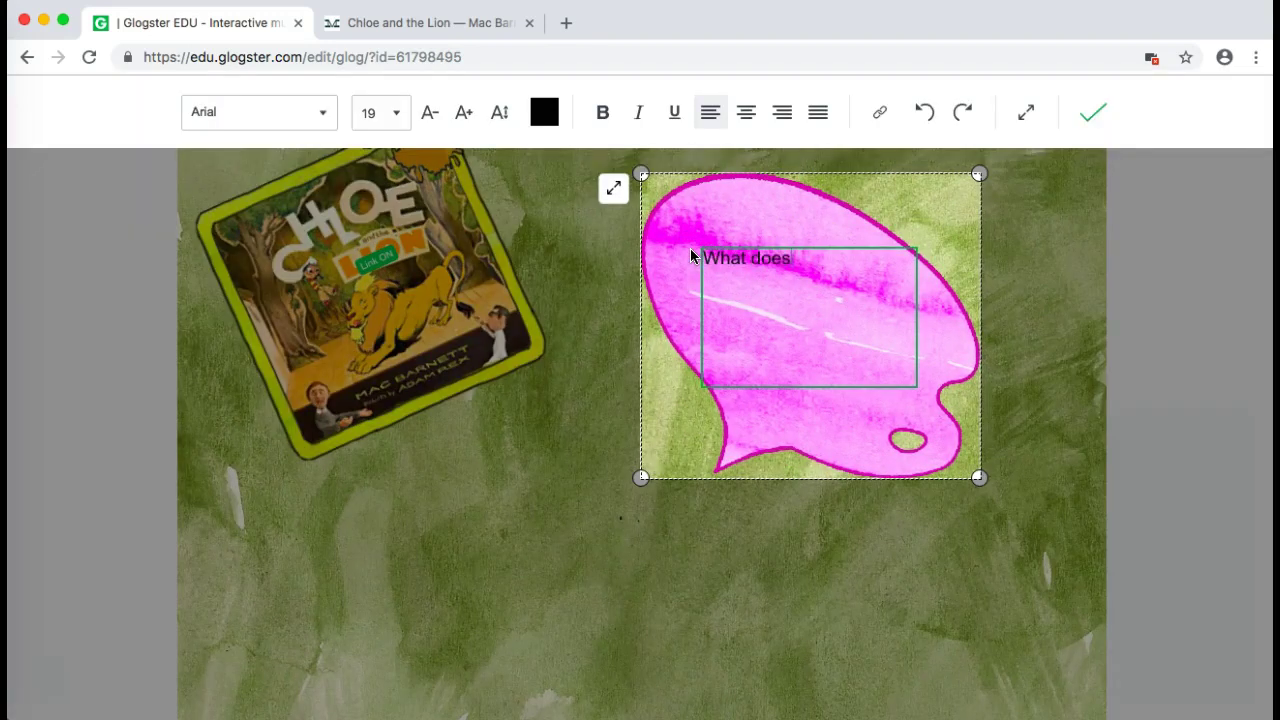
type(" an illustrator do?")
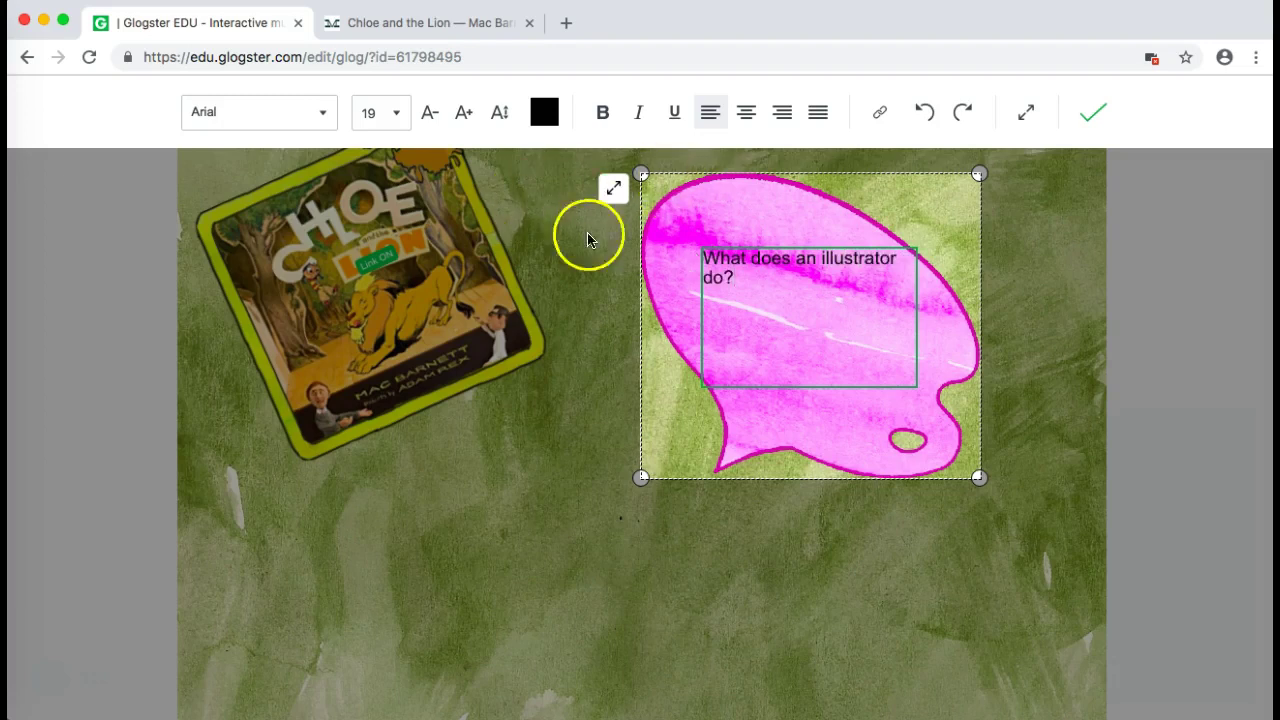
- Change the font of the whole question in the pink bubble to Andy
left_click_drag(741, 279, 703, 256)
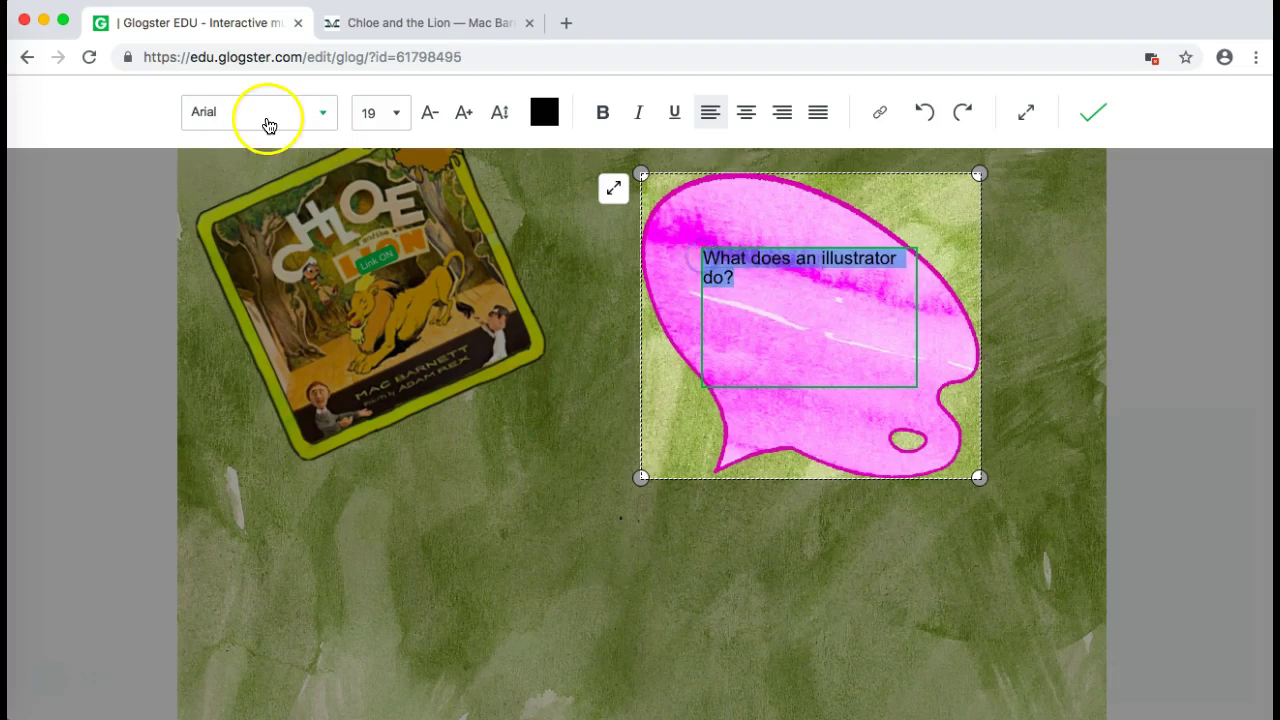
left_click(323, 114)
left_click(240, 165)
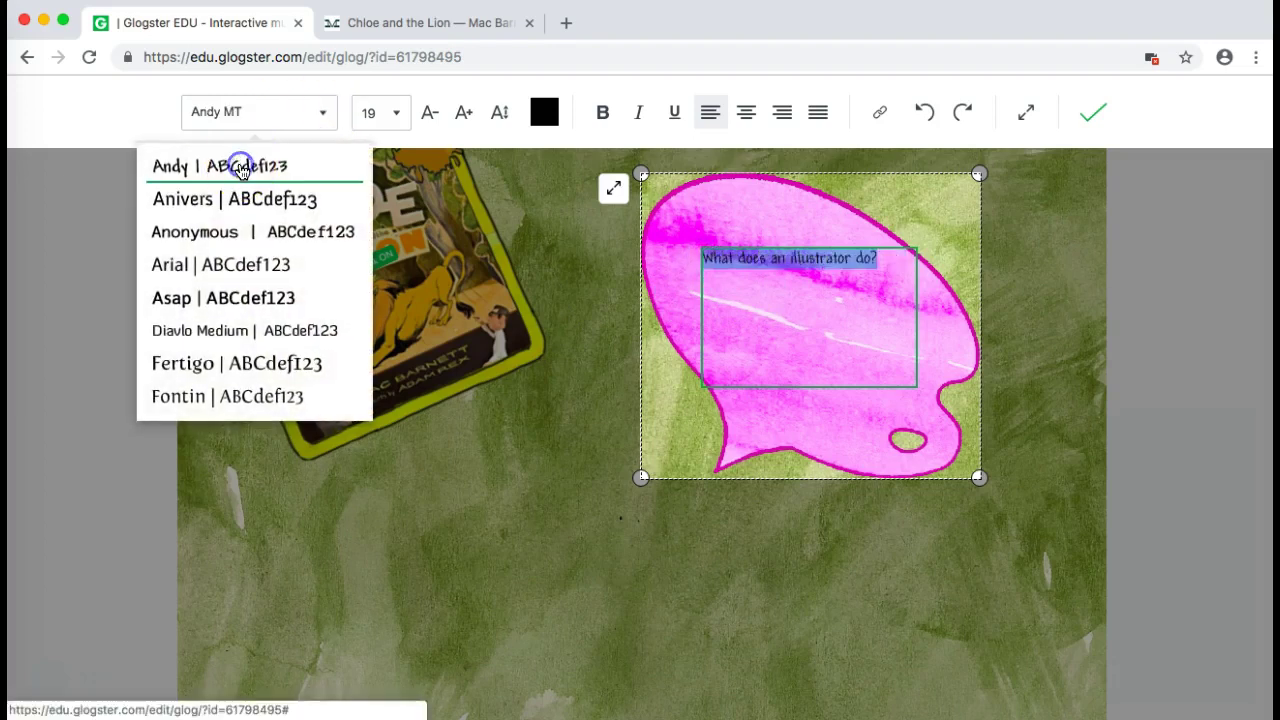
- Set the question in the pink bubble to size 30, centre it, and push it down one line
left_click(396, 114)
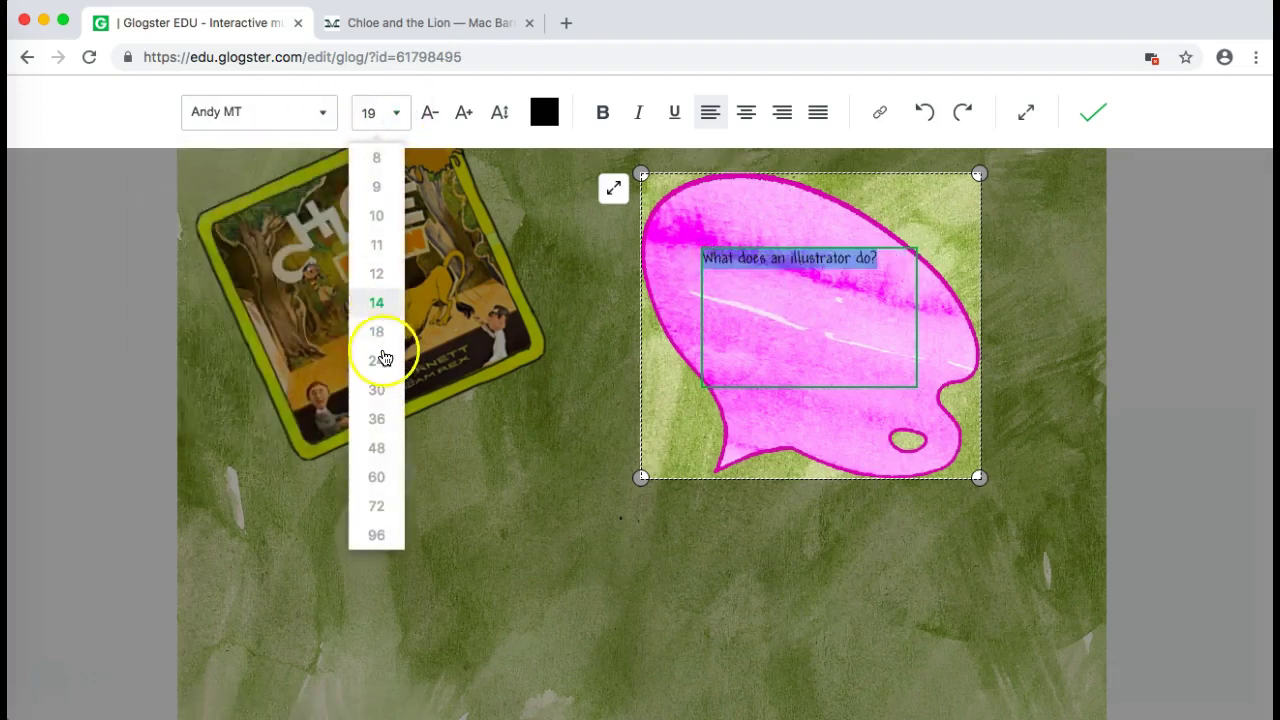
left_click(378, 401)
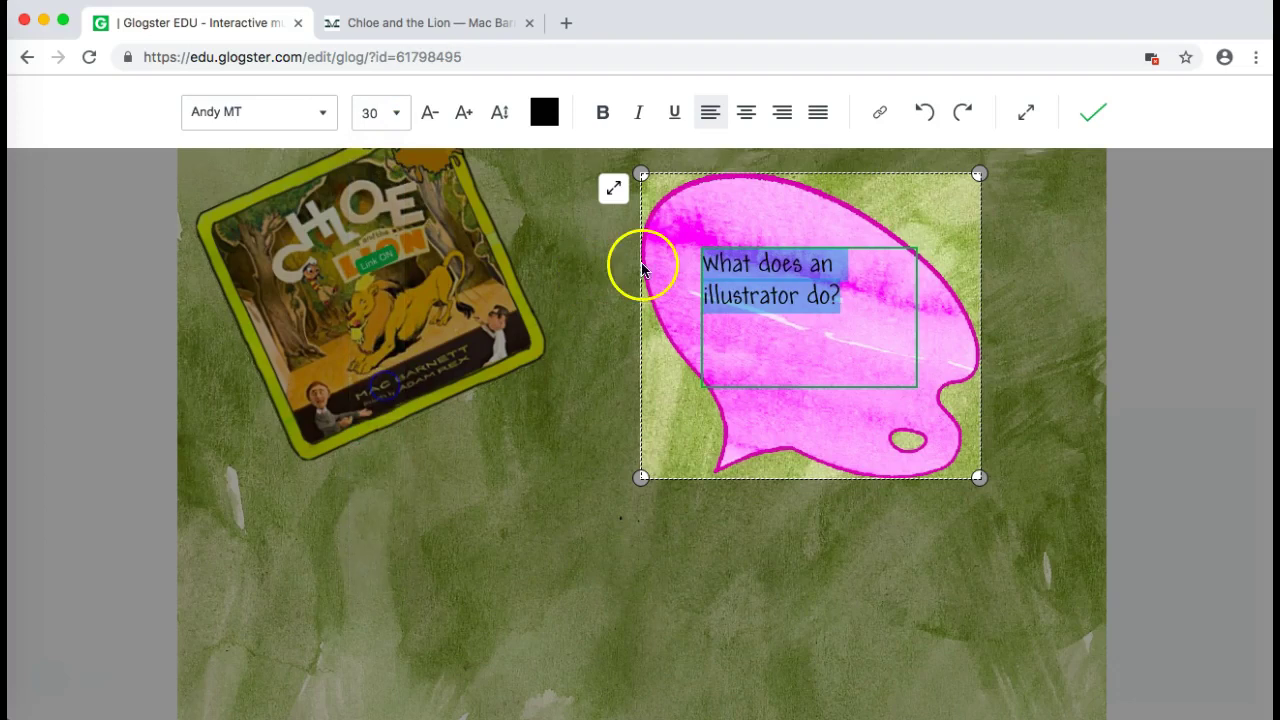
left_click(746, 112)
left_click(742, 257)
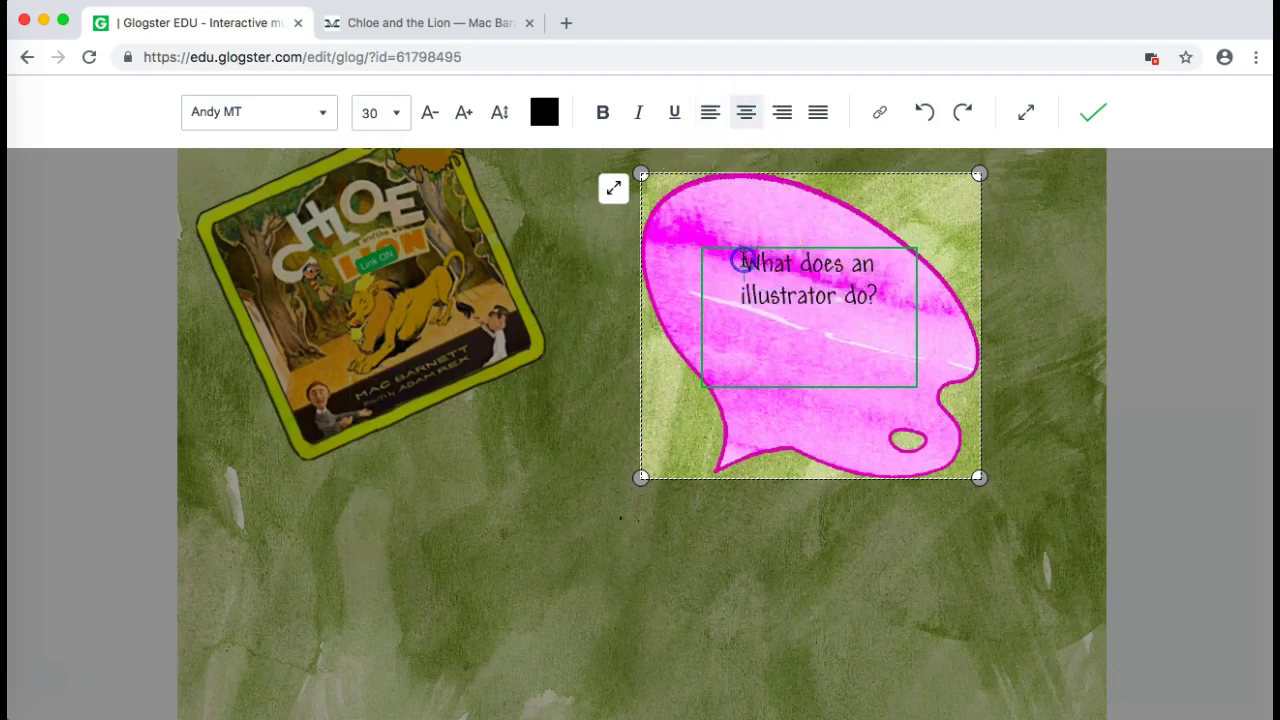
key("Return")
left_click(707, 582)
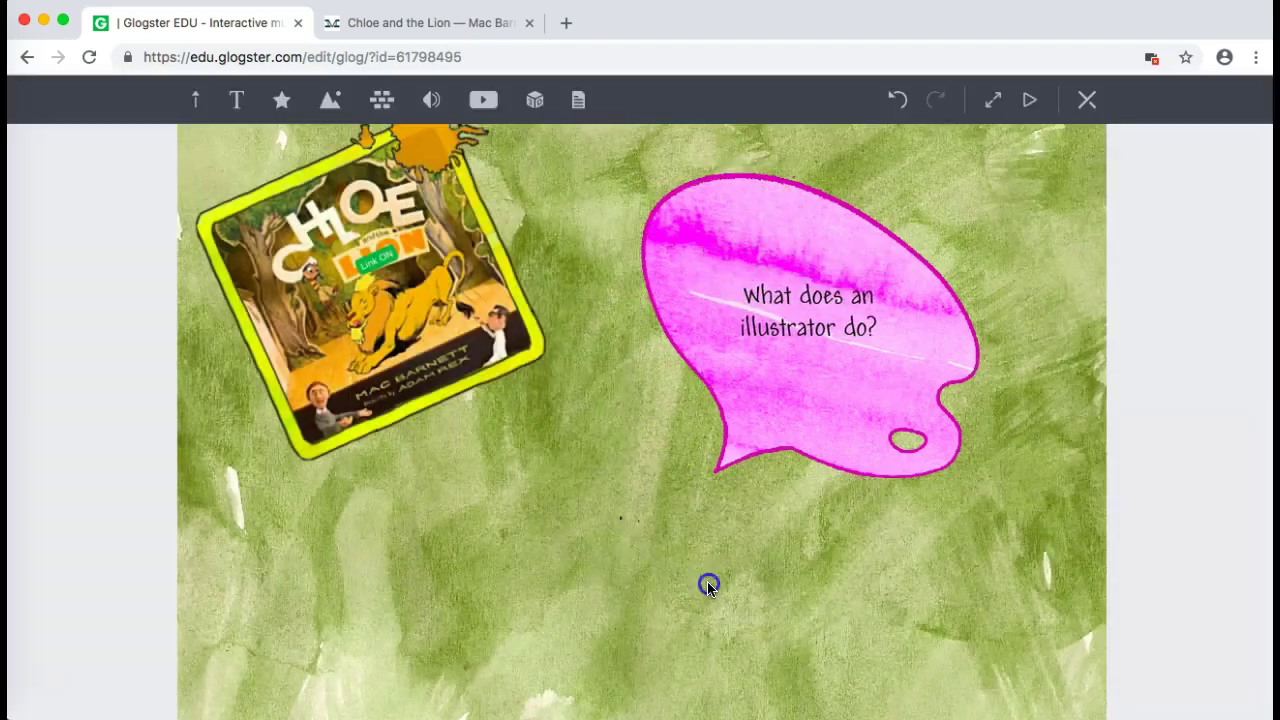
left_click(56, 678)
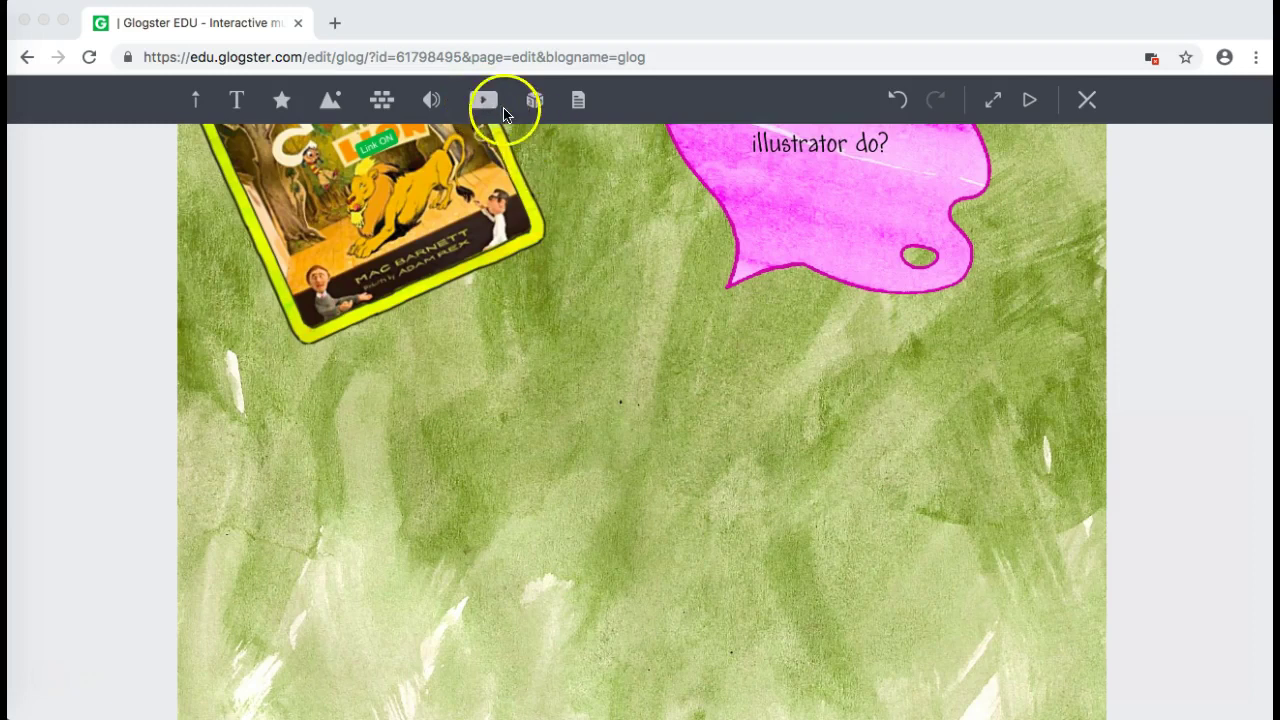
- Search YouTube for "Chloe and the lion", add the video of the man in the blue shirt, and position and shrink it below the book cover
left_click(485, 104)
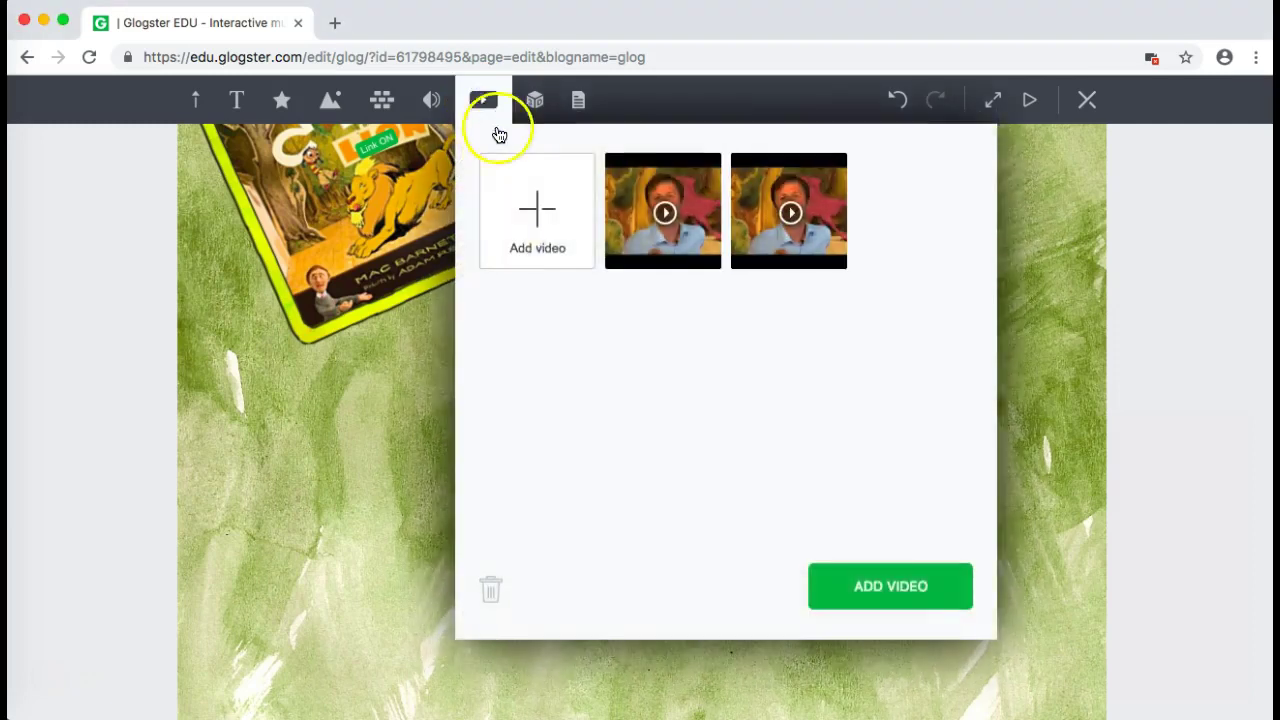
mouse_move(534, 211)
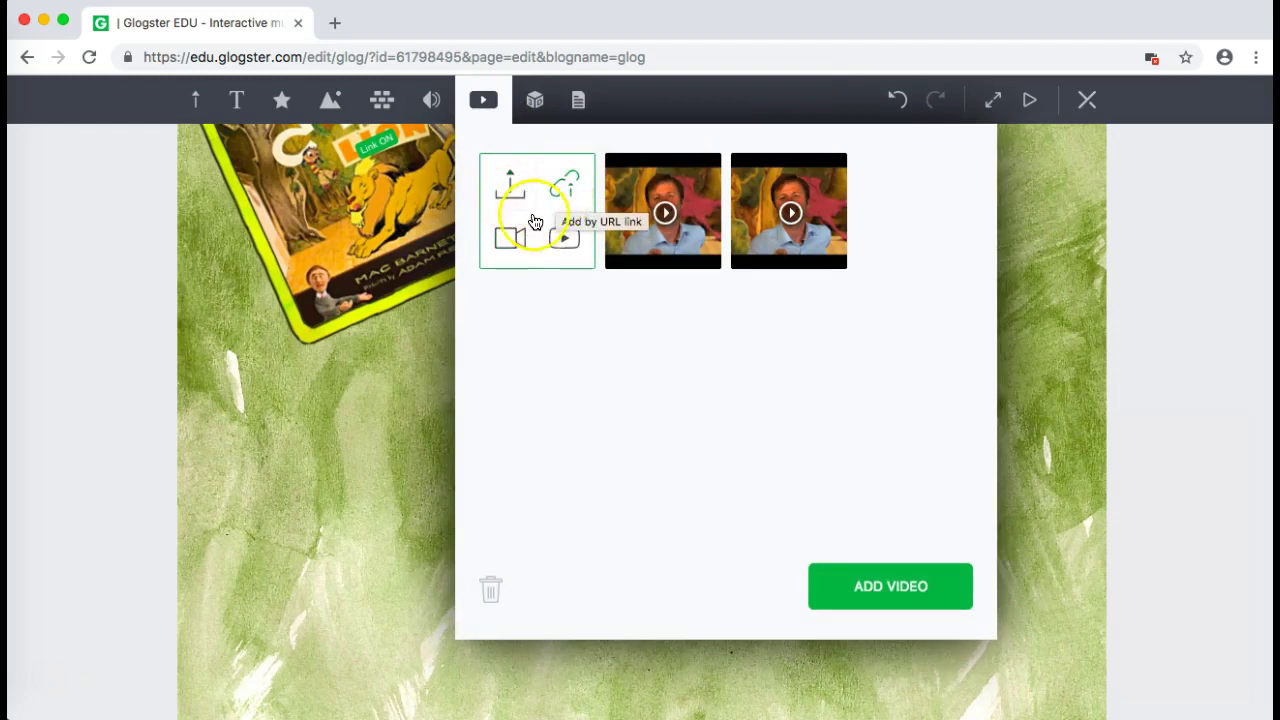
left_click(566, 242)
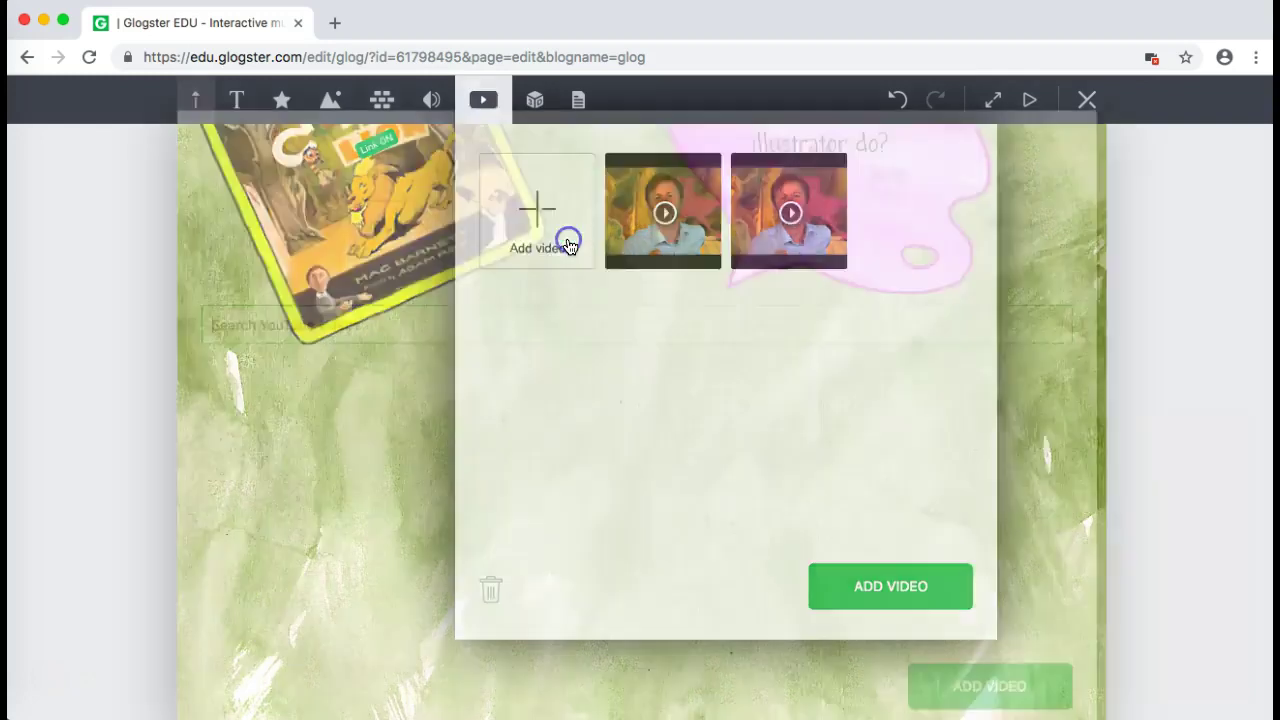
type("Chloe and the lion")
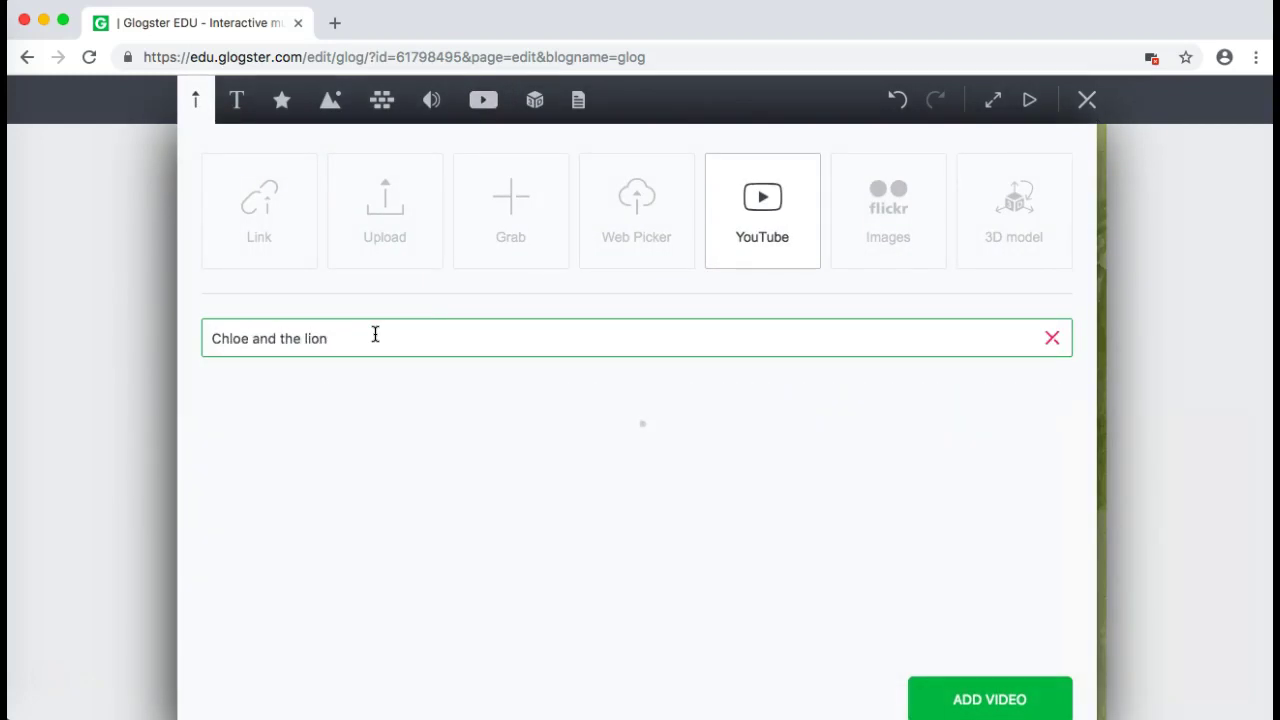
left_click(424, 455)
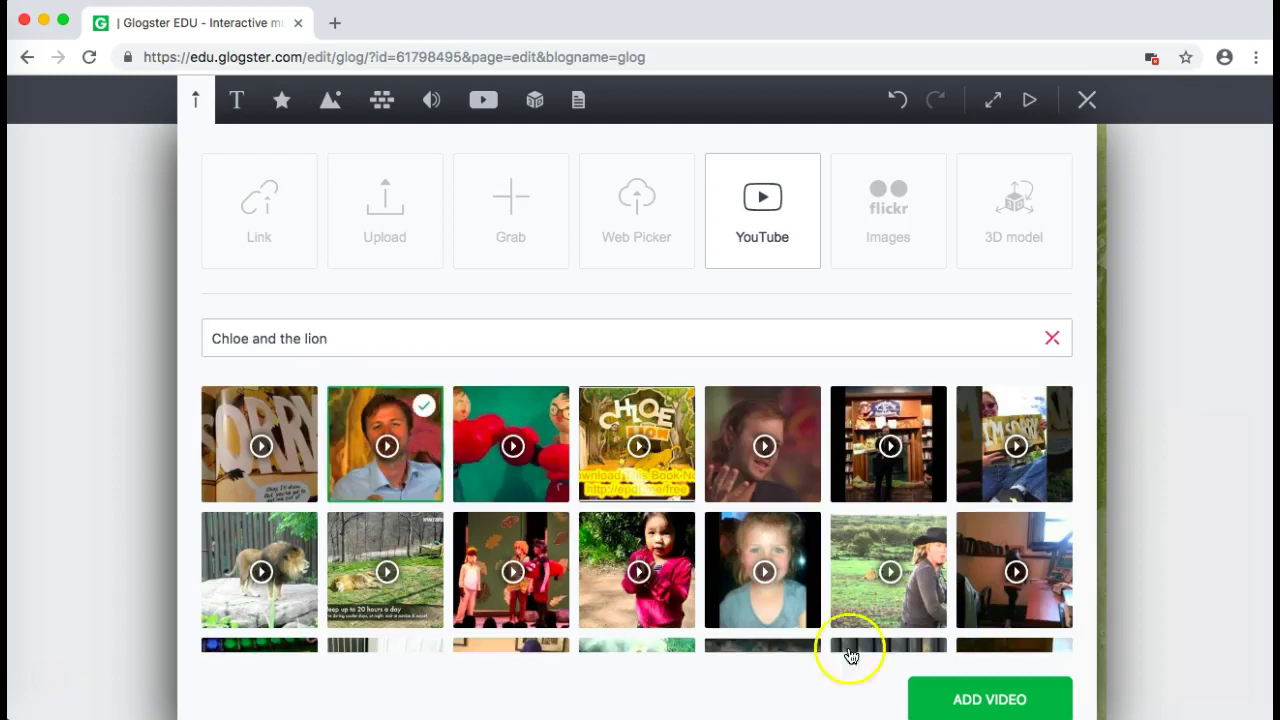
left_click(970, 700)
left_click_drag(866, 591, 838, 492)
left_click_drag(854, 690, 814, 629)
- Decorate the video with the purple paint-splatter frame from Art 1
left_click(366, 458)
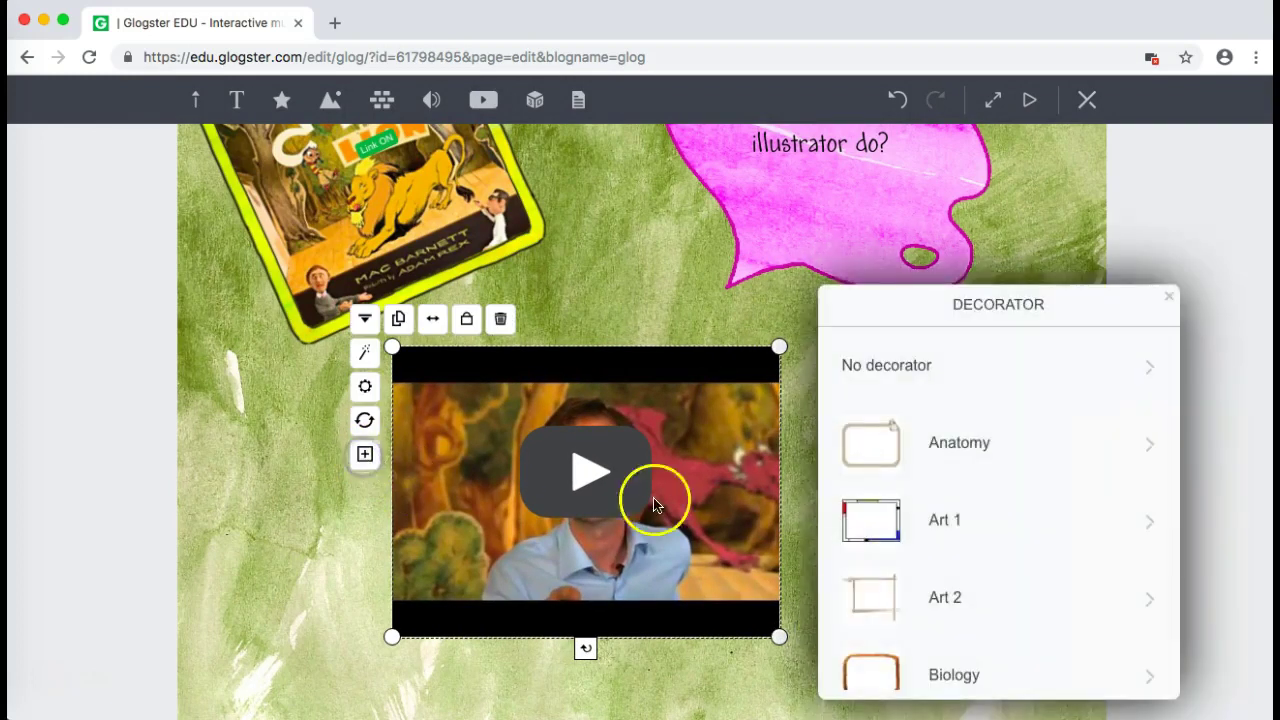
left_click(870, 535)
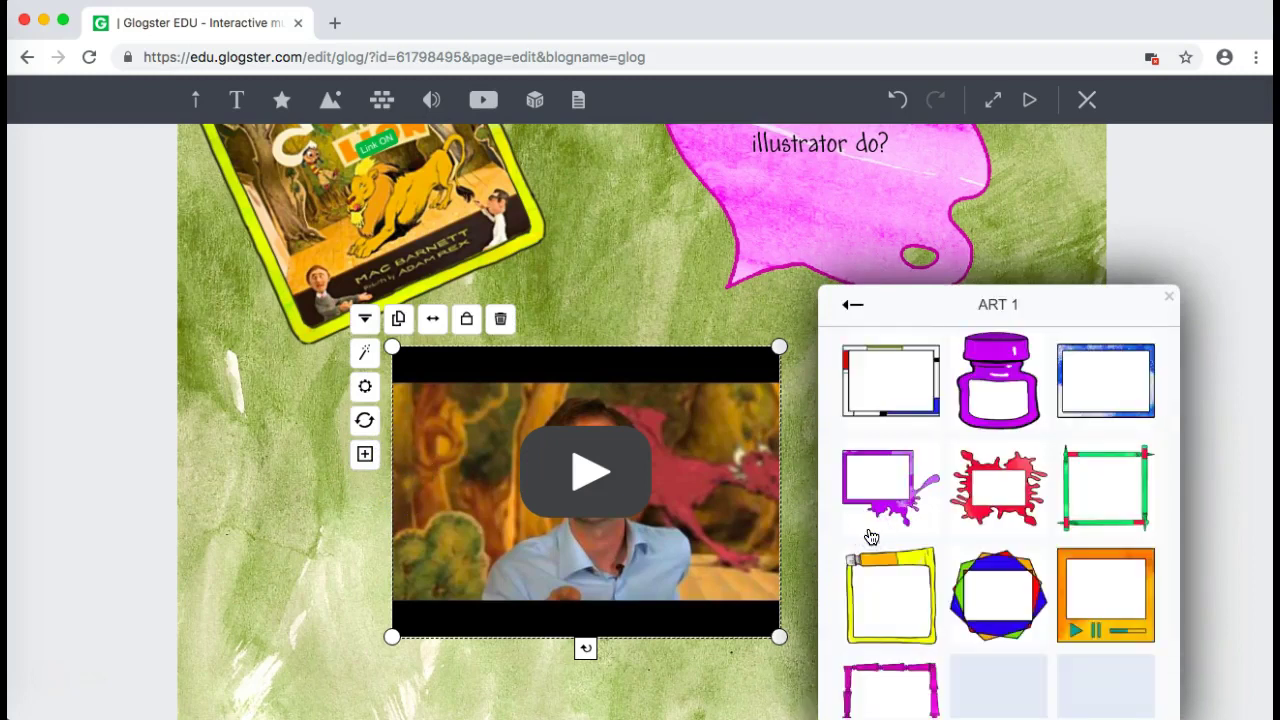
left_click(900, 488)
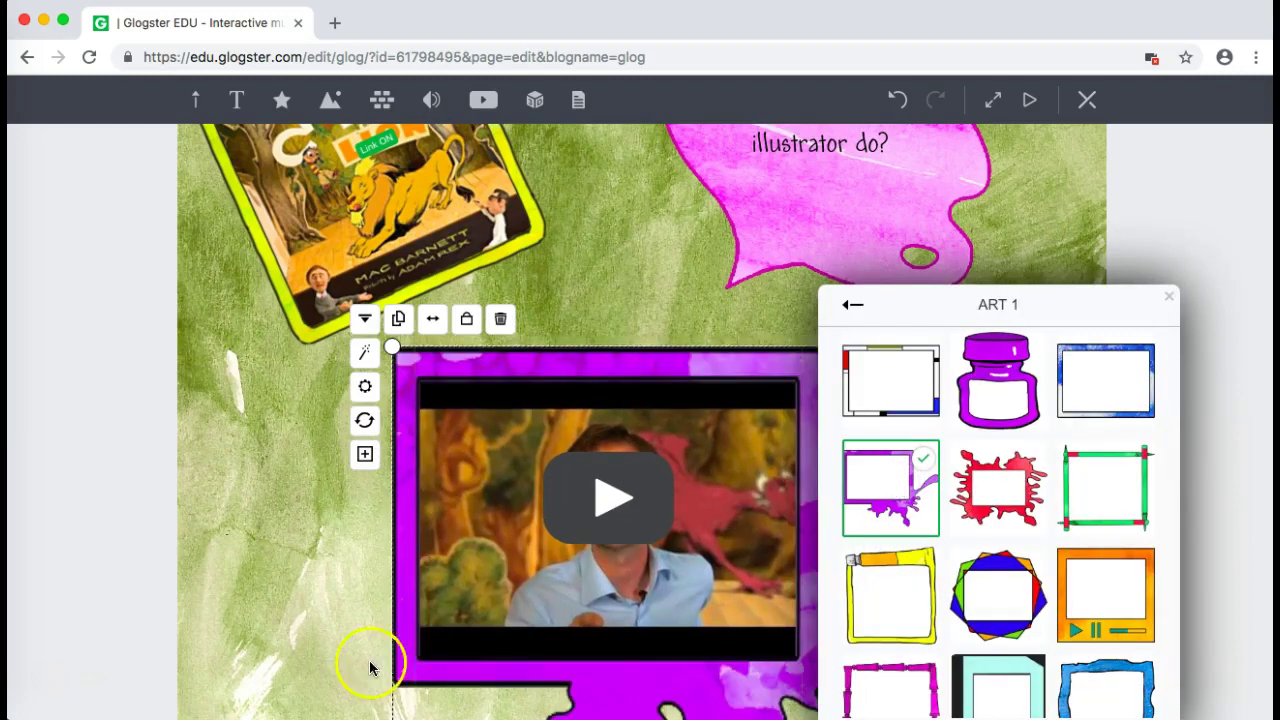
left_click(338, 651)
left_click(1046, 375)
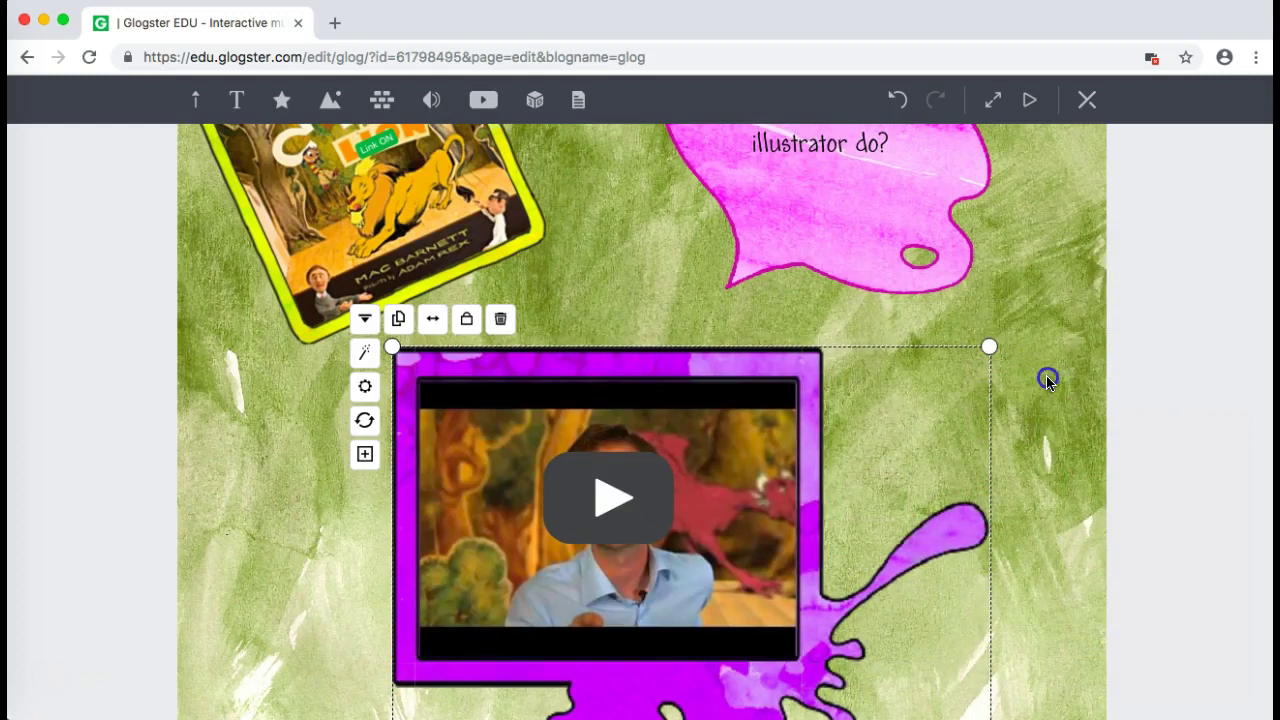
left_click(54, 674)
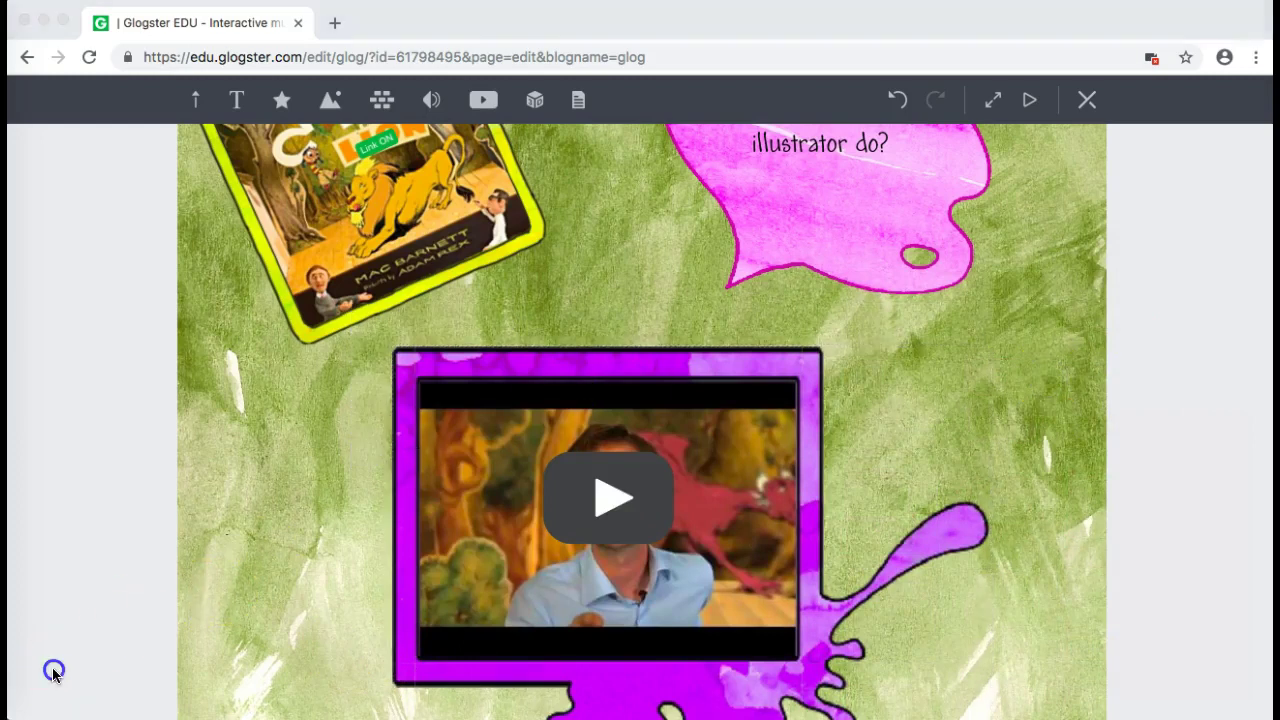
- Browse the graphics categories and add the yellow-handled scissors from Art 2 to the glog
scroll(571, 300, "down", 2)
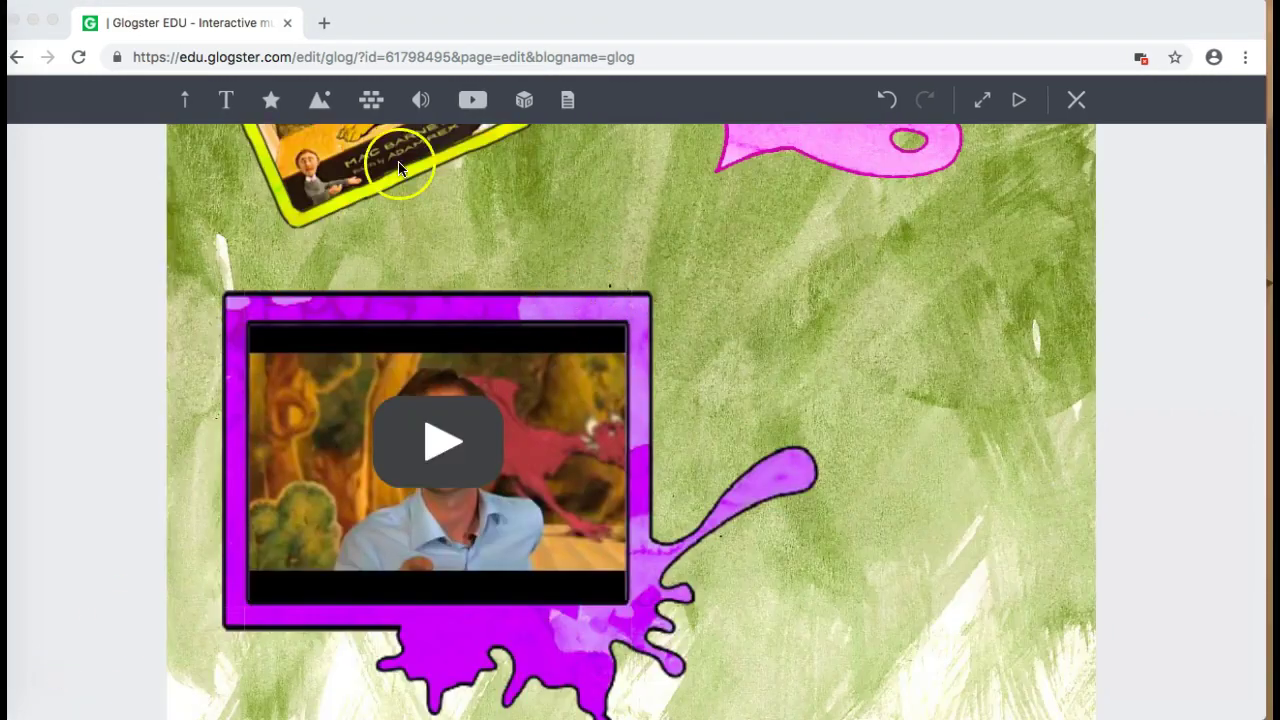
left_click(271, 102)
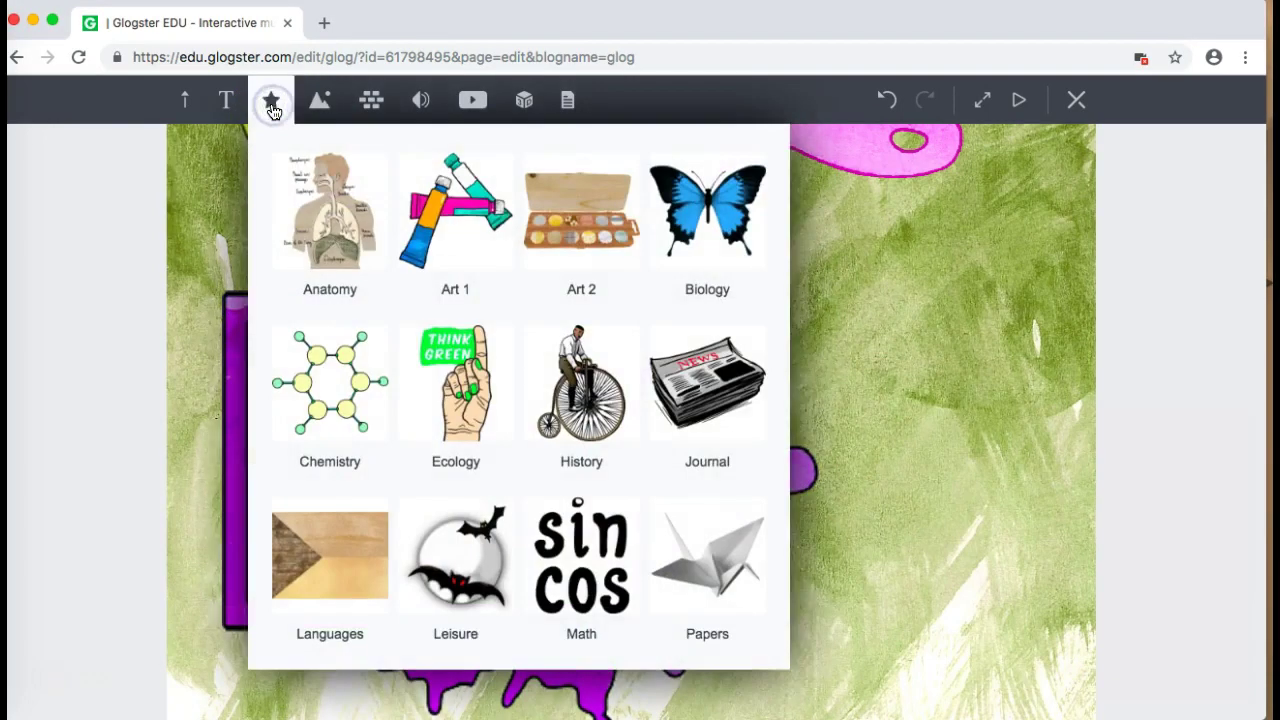
left_click(781, 369)
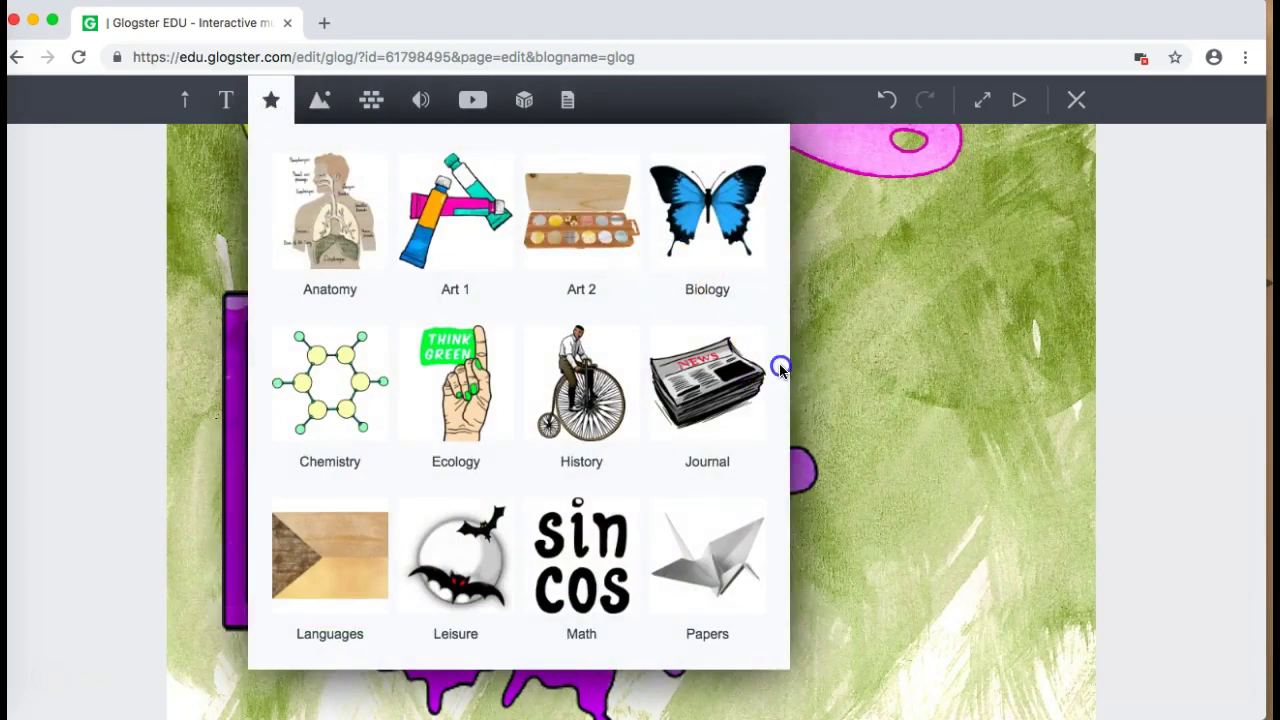
scroll(781, 371, "down", 8)
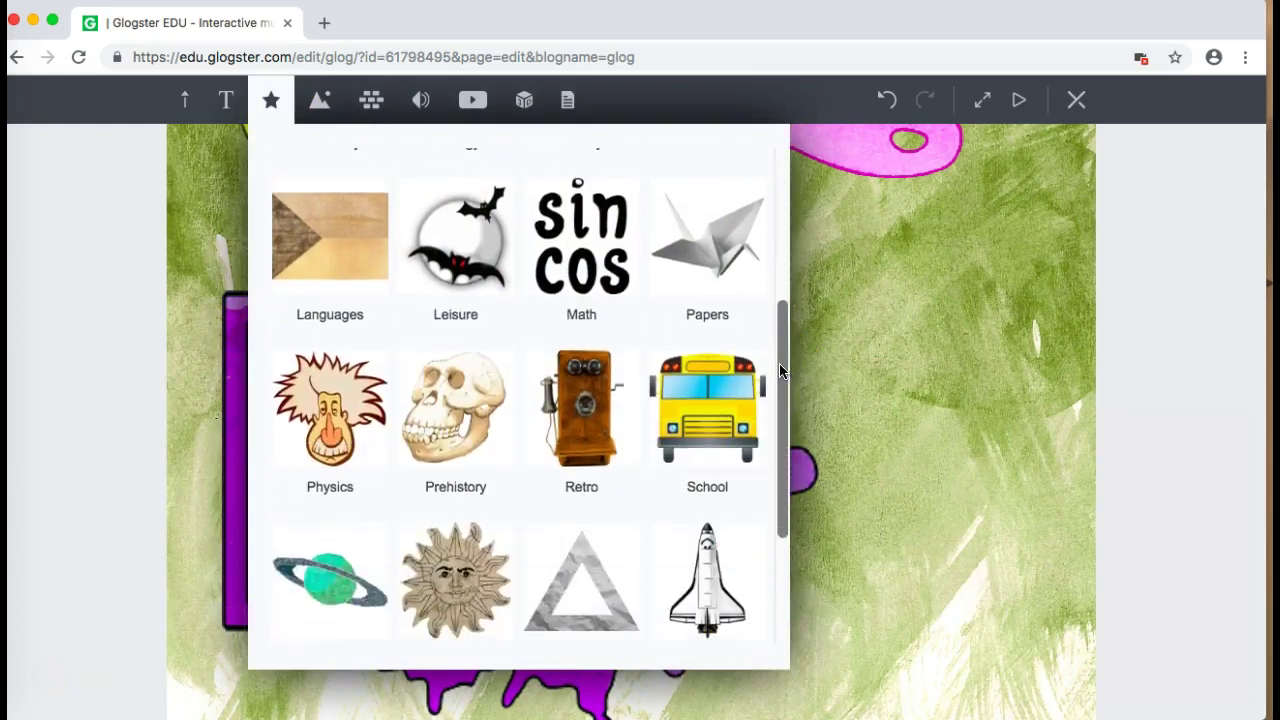
scroll(780, 370, "down", 2)
scroll(780, 370, "up", 3)
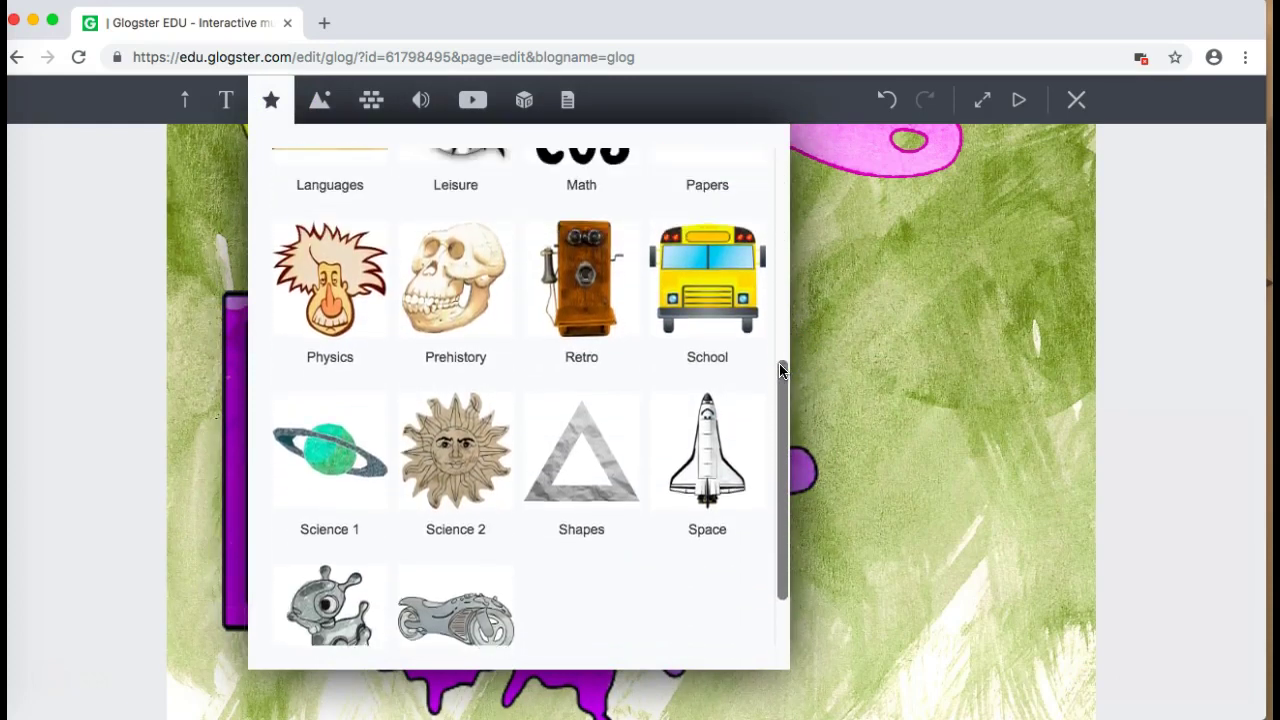
scroll(781, 370, "up", 5)
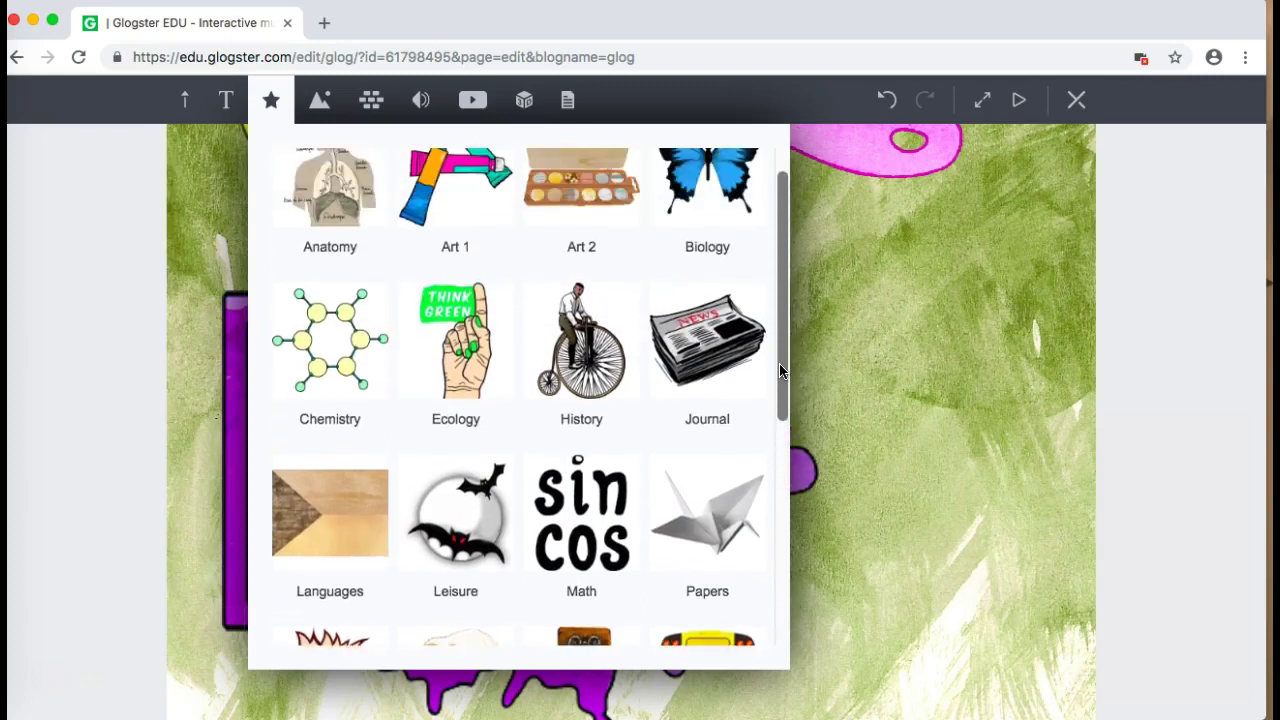
left_click(581, 238)
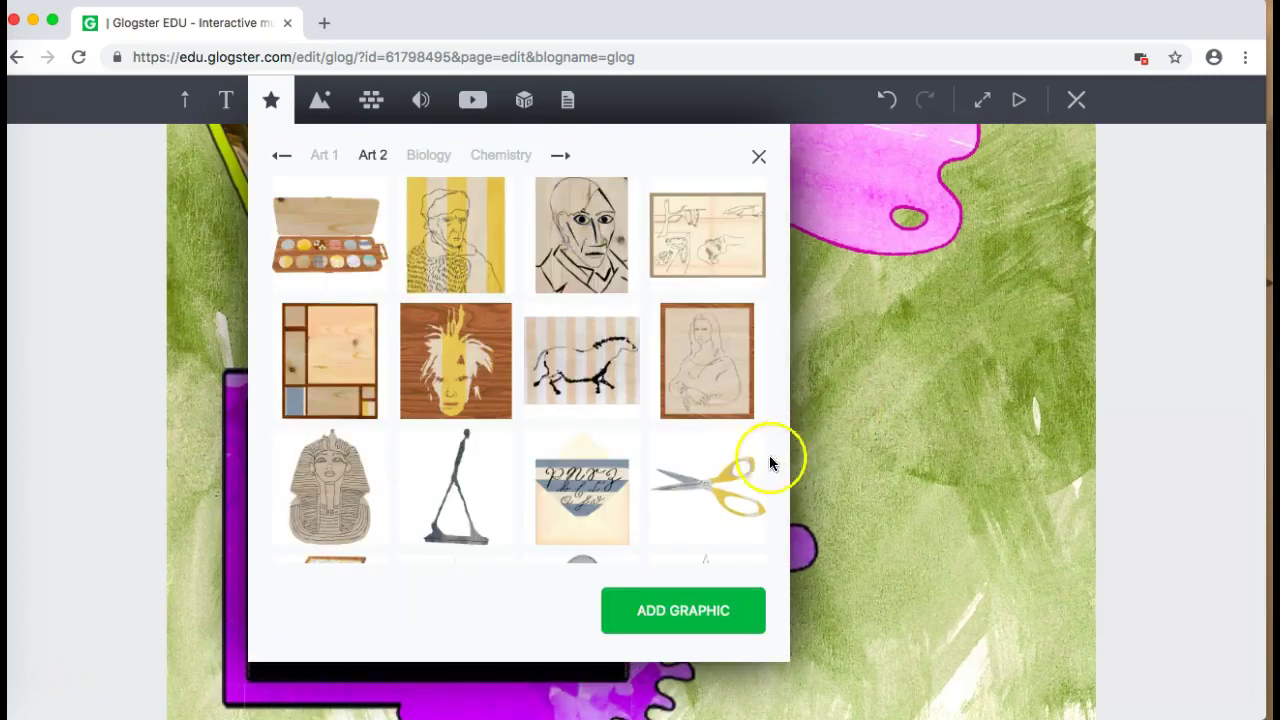
left_click(733, 488)
left_click(700, 610)
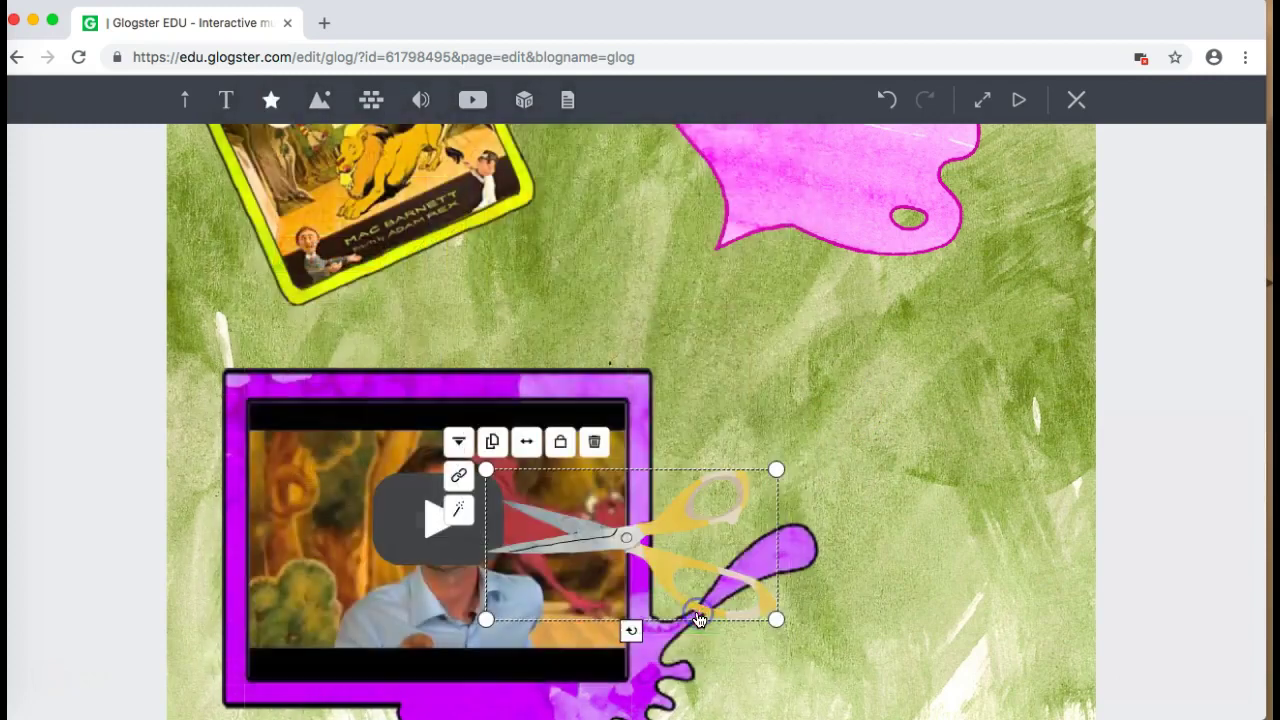
- Place the scissors between the pink bubble and the video's paint splash, rotated so the blades point diagonally down toward the video
left_click_drag(650, 548, 849, 457)
left_click_drag(834, 534, 880, 507)
left_click_drag(846, 443, 804, 392)
left_click(962, 505)
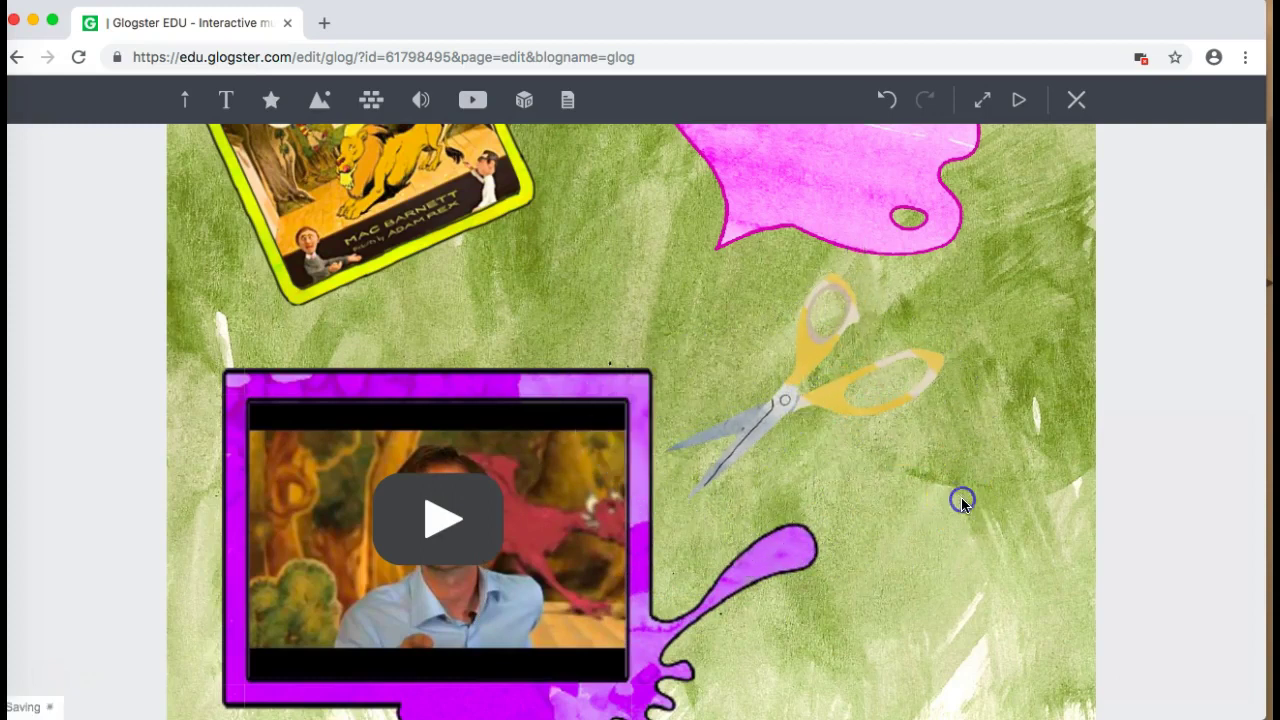
left_click(45, 681)
- Examine the option for adding audio by web link and leave it without adding anything
scroll(48, 684, "down", 1)
left_click(557, 223)
left_click(423, 100)
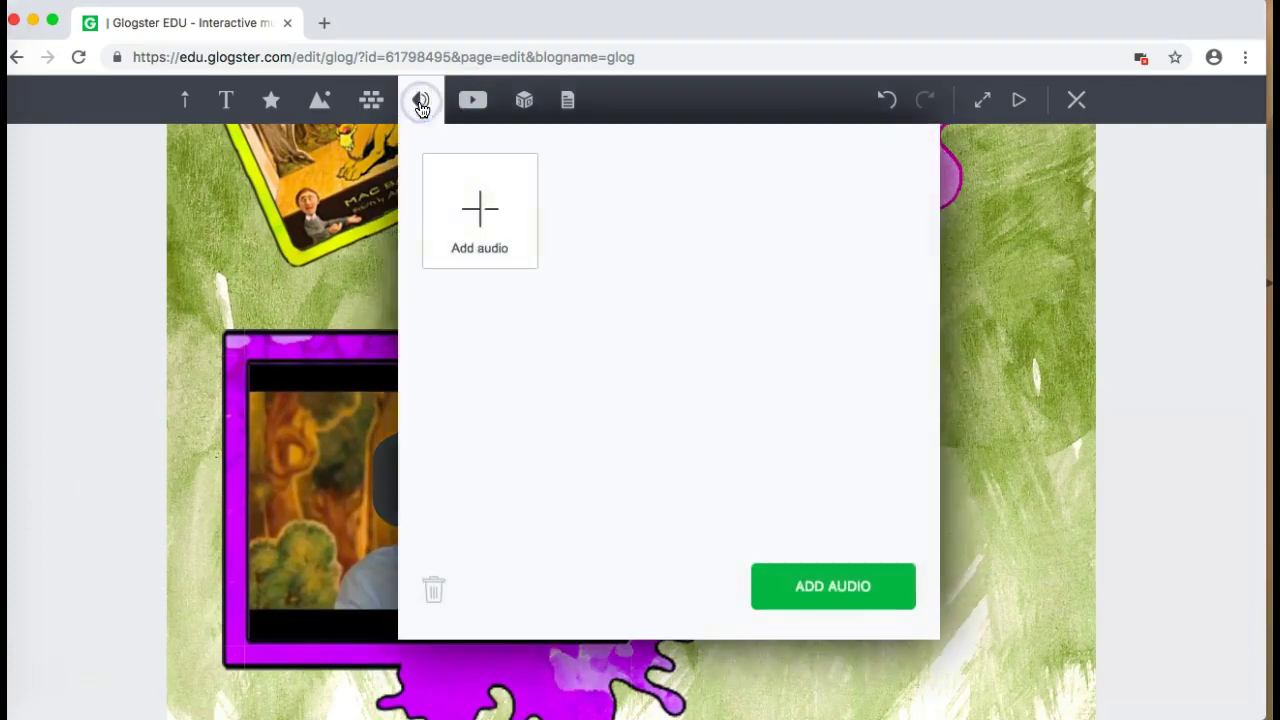
left_click(481, 220)
left_click(504, 188)
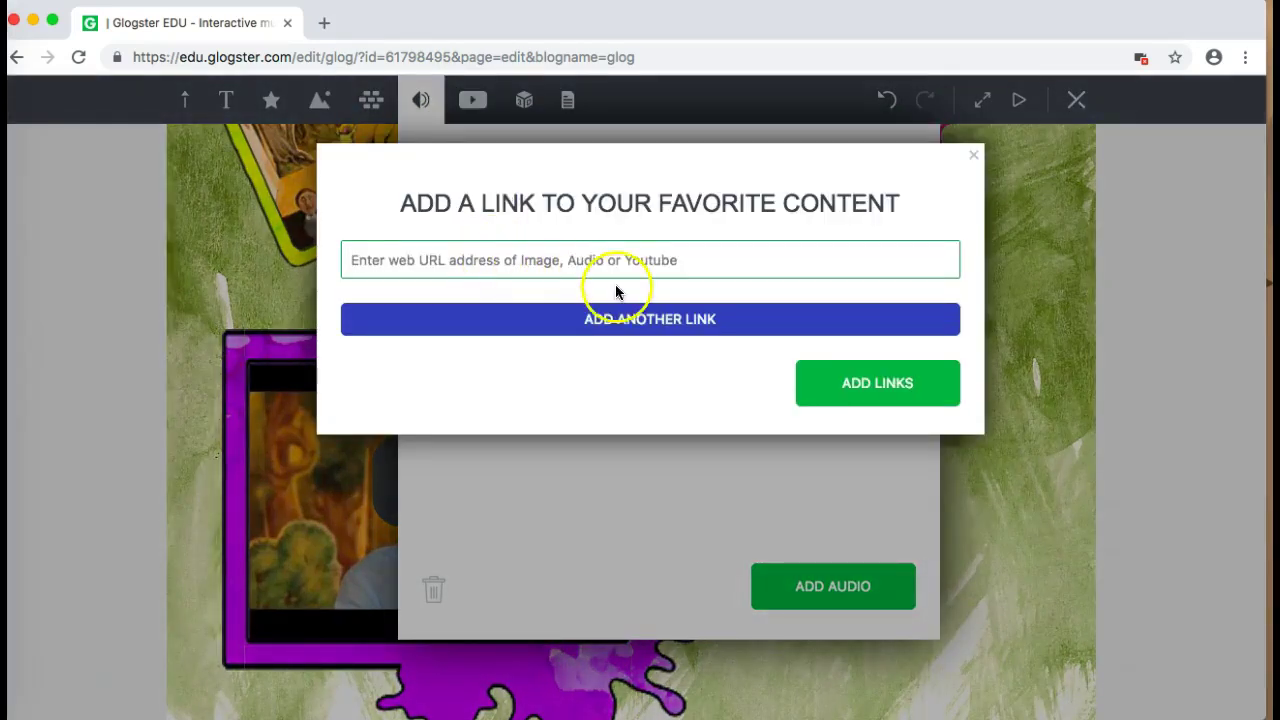
left_click(200, 477)
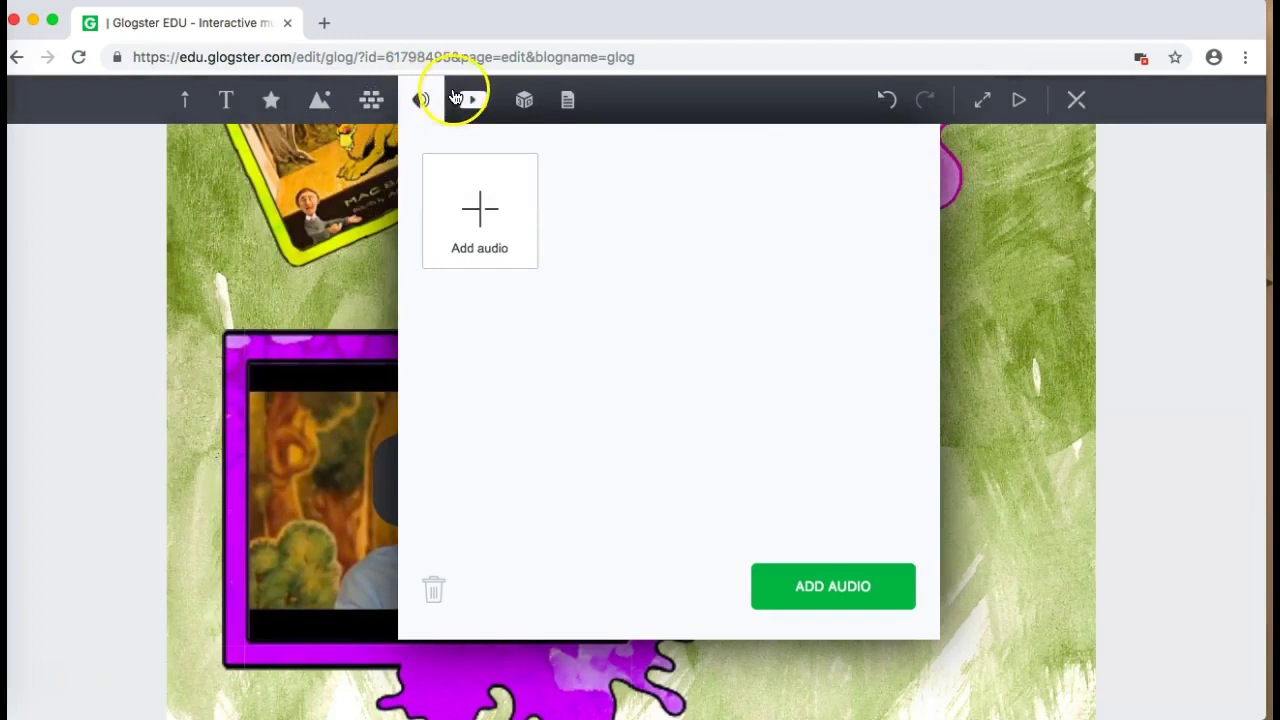
- Examine the searchable library of 3D models available for the glog
left_click(526, 103)
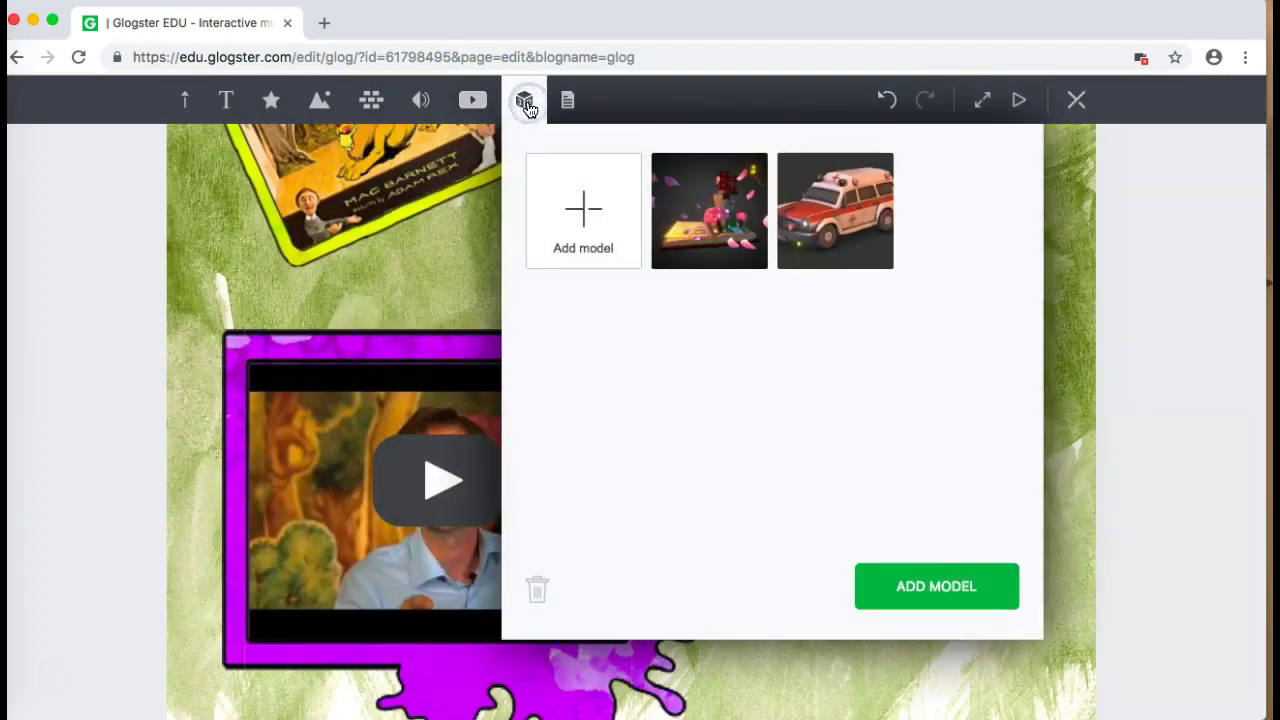
left_click(580, 210)
left_click(388, 347)
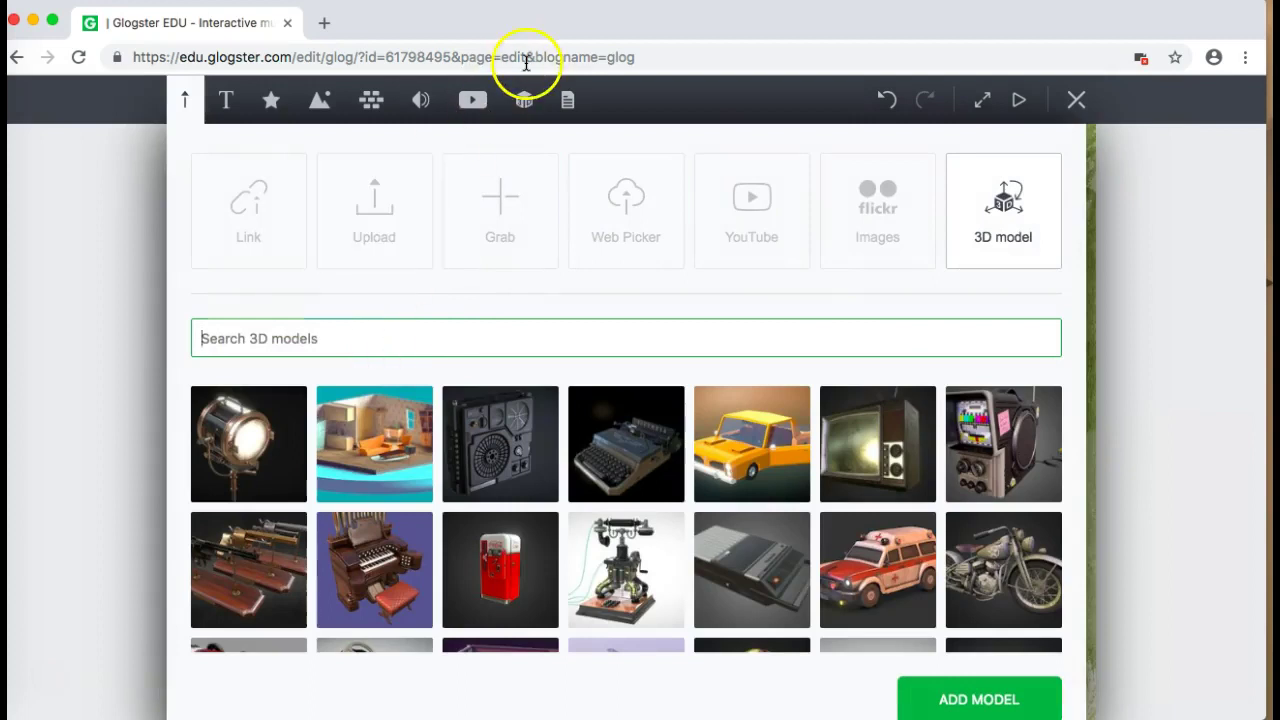
- Examine the attachment upload for data files and cancel without choosing a file
left_click(567, 99)
left_click(631, 207)
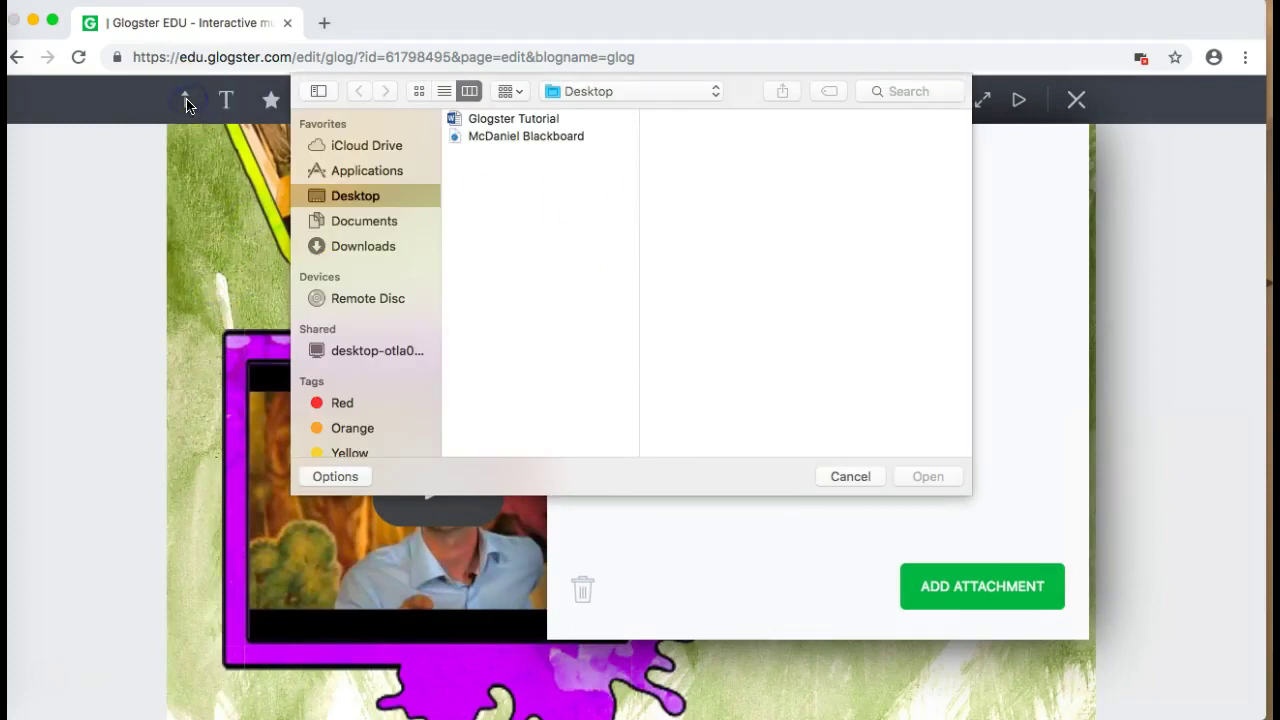
left_click(847, 476)
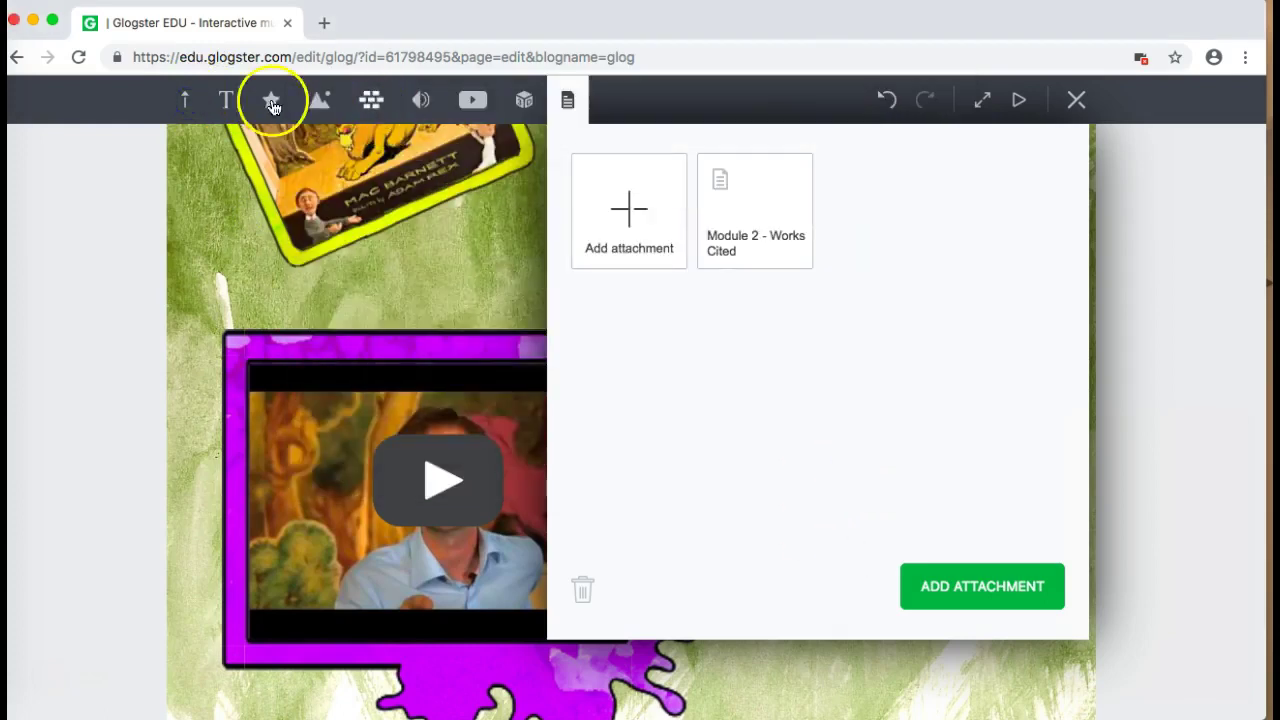
- Examine the Web Picker's search sources, close it, and review the upper part of the glog
left_click(185, 100)
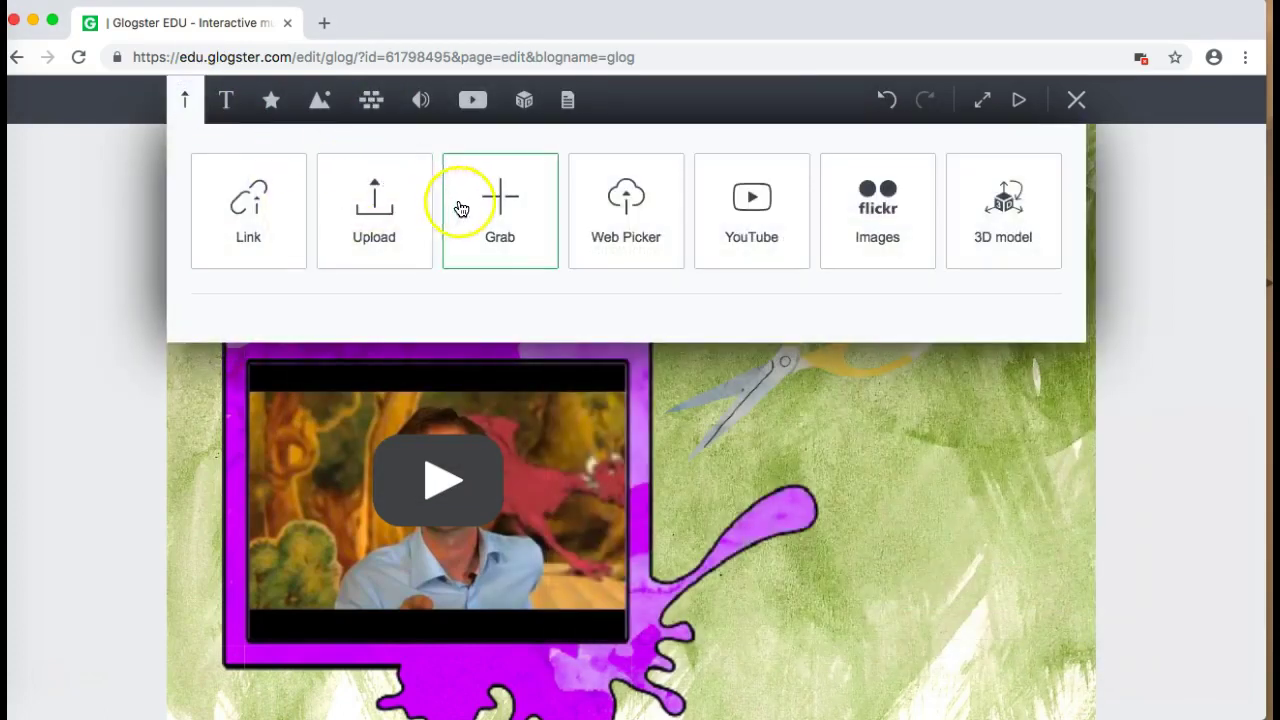
left_click(620, 225)
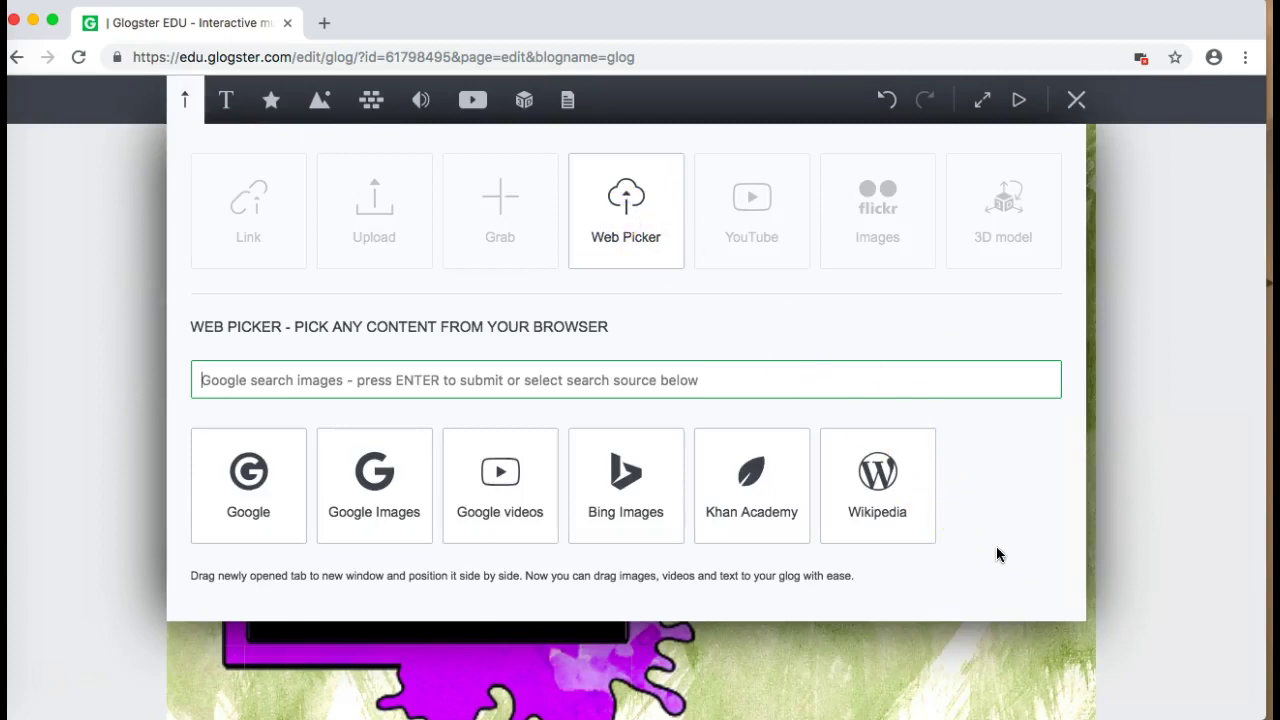
left_click(1097, 332)
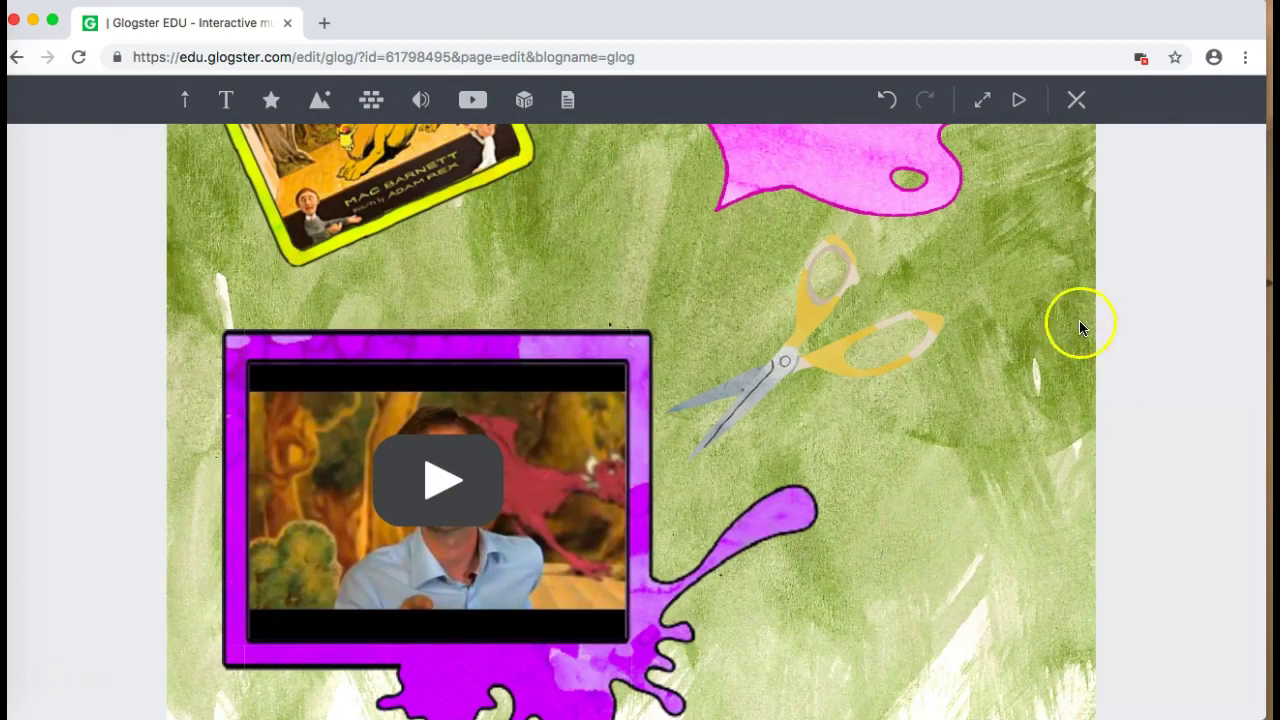
scroll(1055, 319, "up", 5)
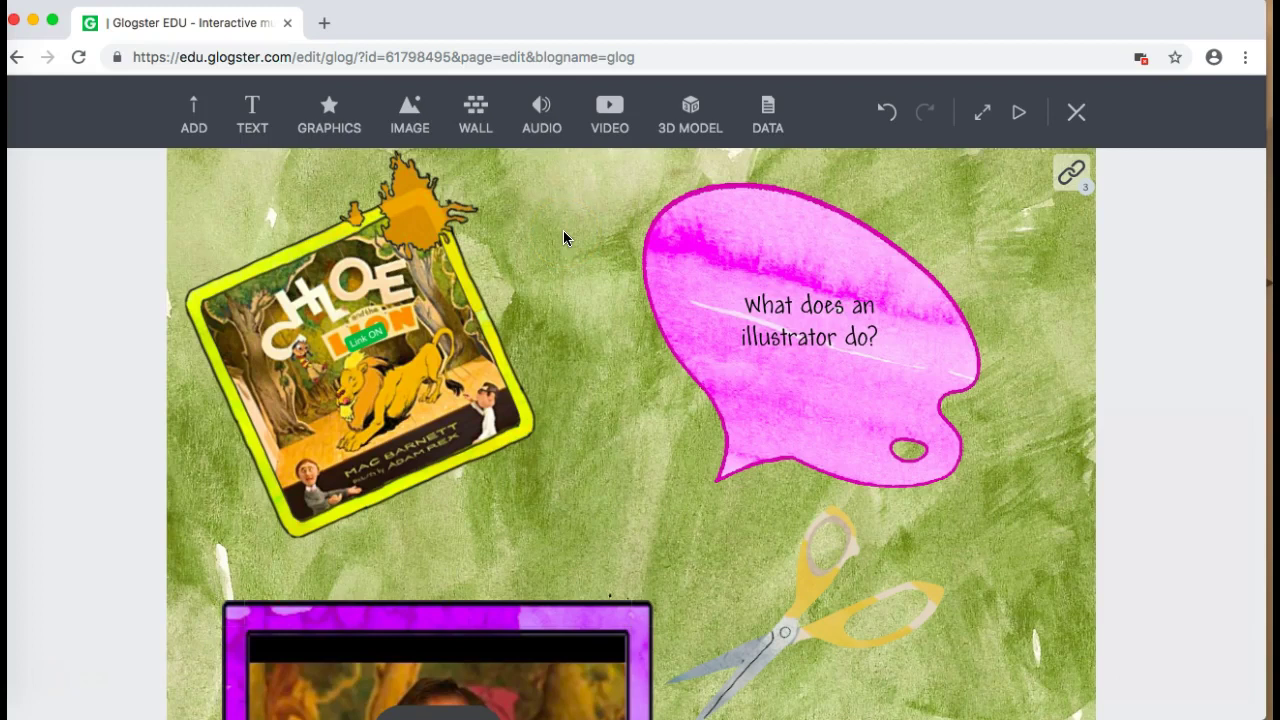
- Preview the glog as others will see it and review it down to the framed video
left_click(48, 677)
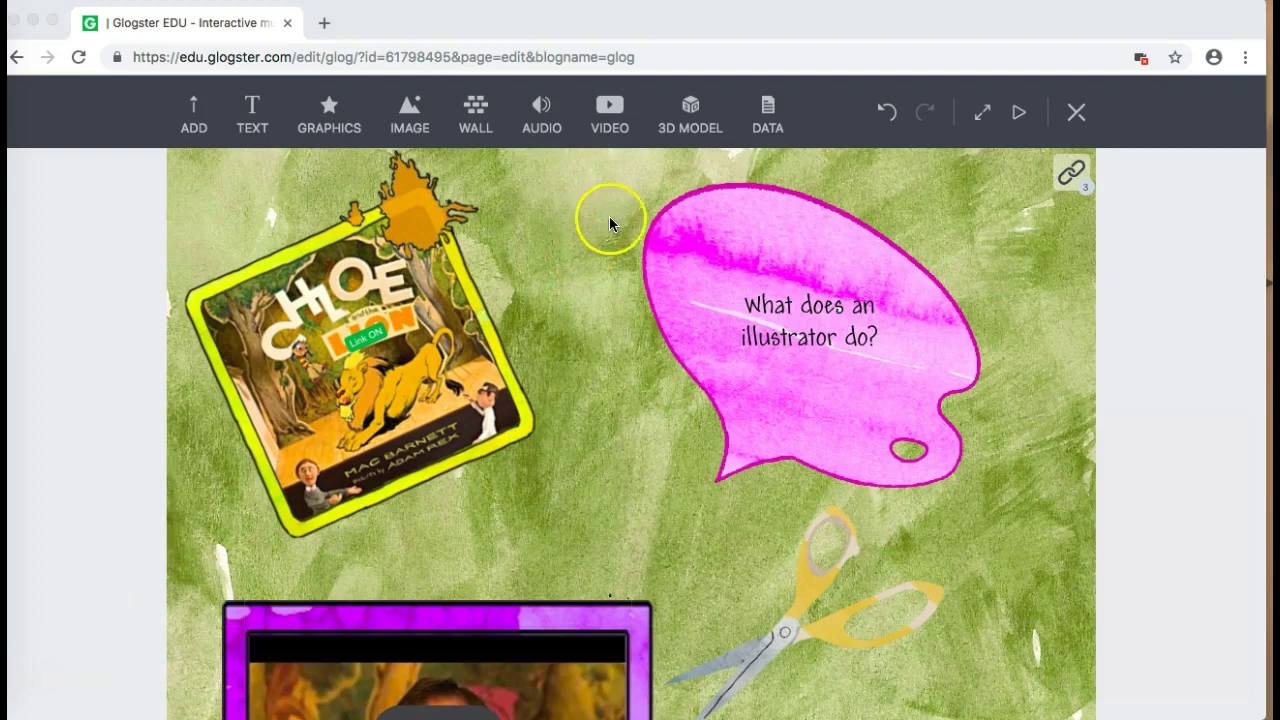
left_click(1019, 116)
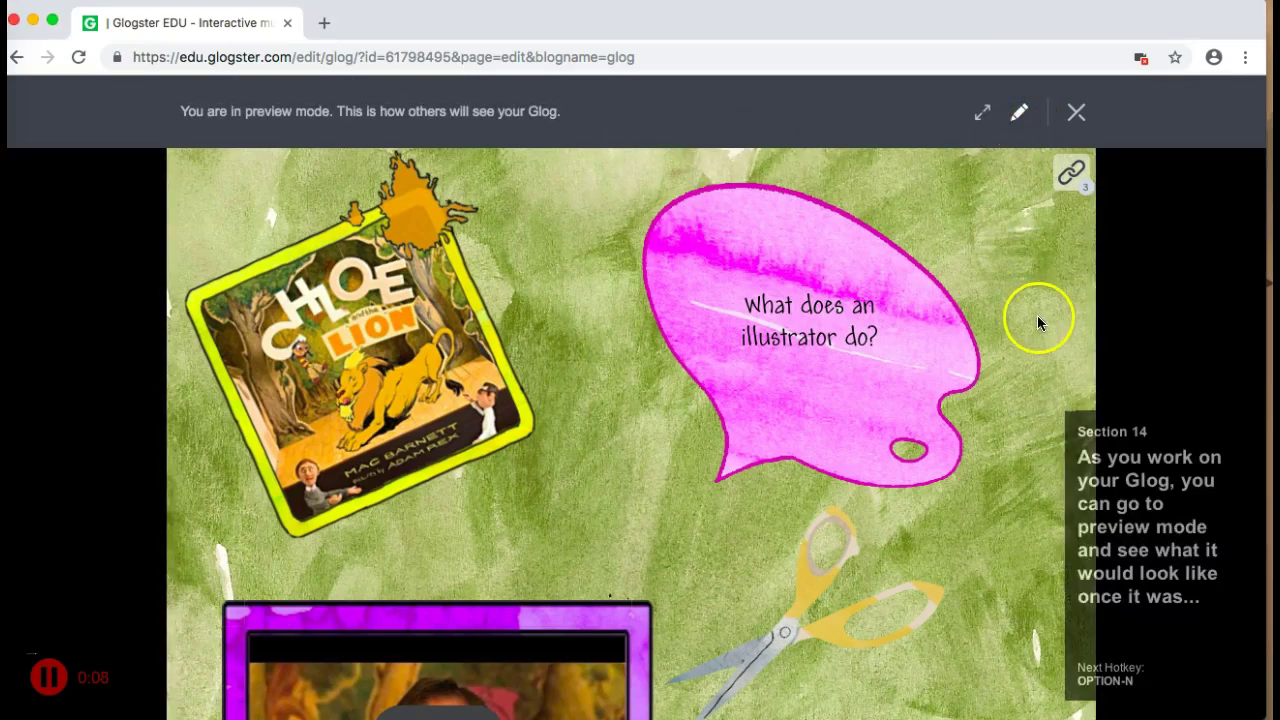
scroll(1037, 320, "down", 3)
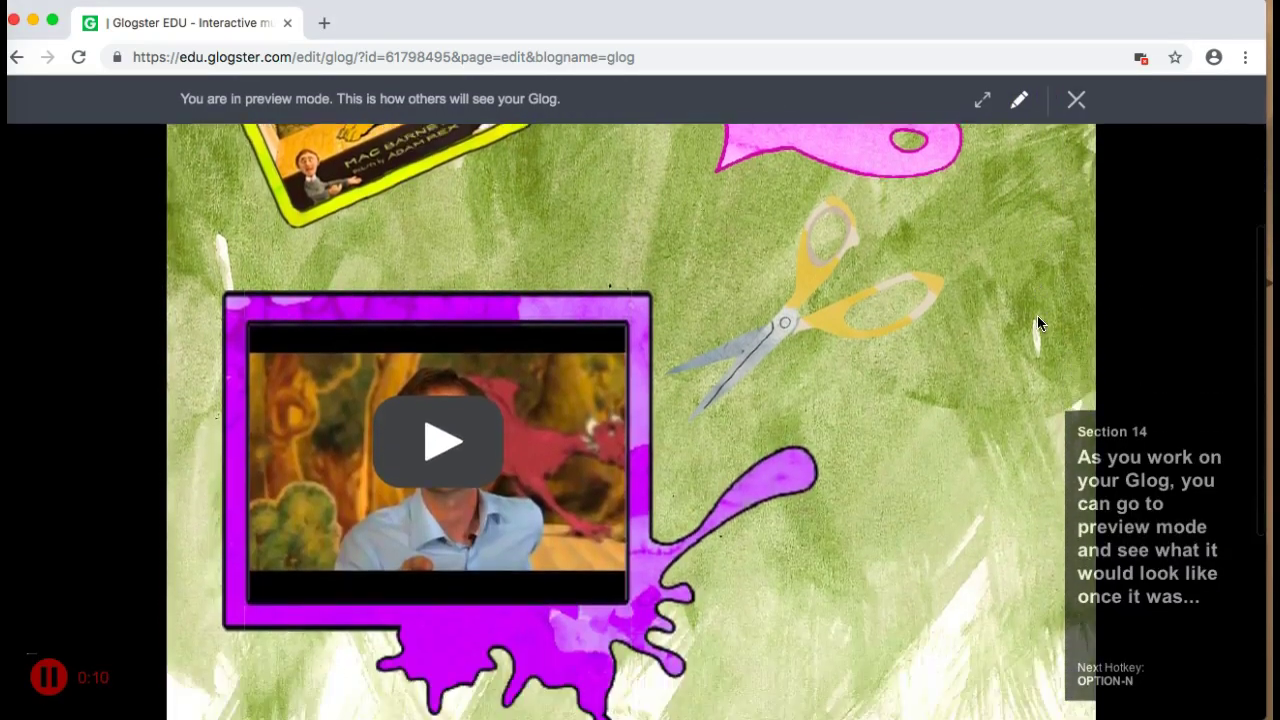
scroll(1037, 322, "up", 4)
scroll(1037, 315, "up", 1)
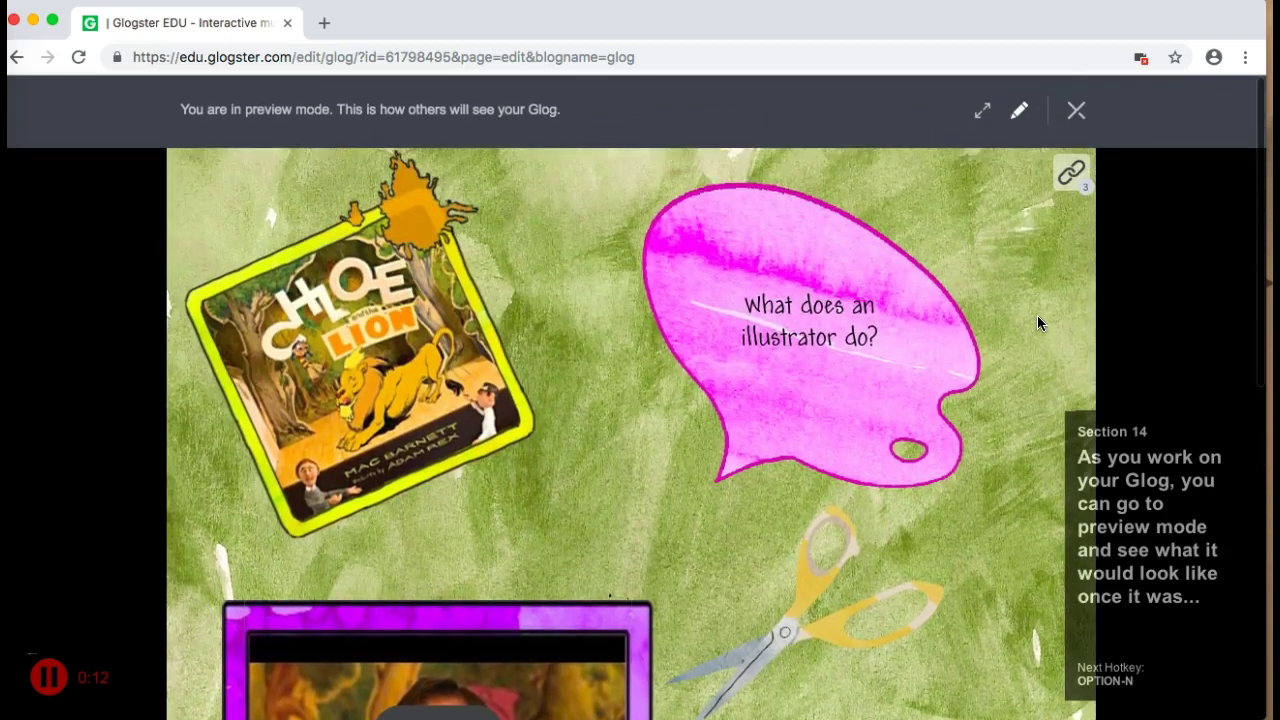
- Examine the citations list of the previewed glog, close it, and return to edit mode
left_click(1071, 176)
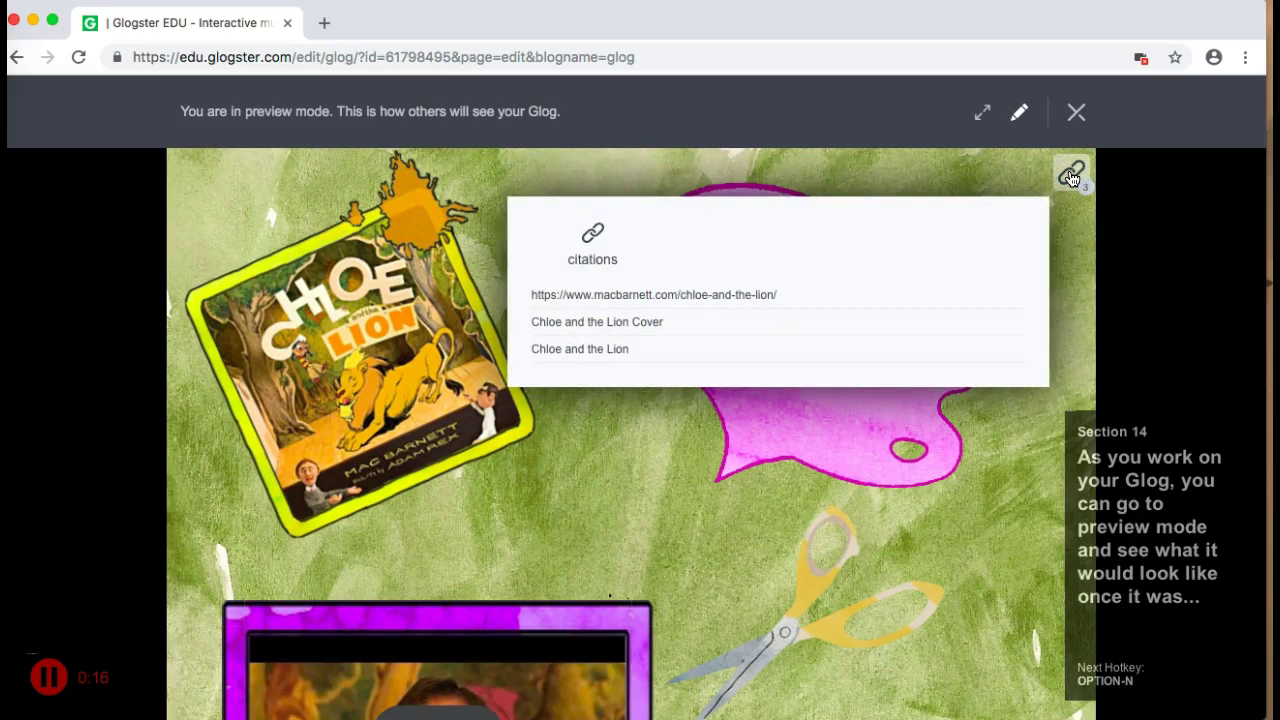
left_click(983, 181)
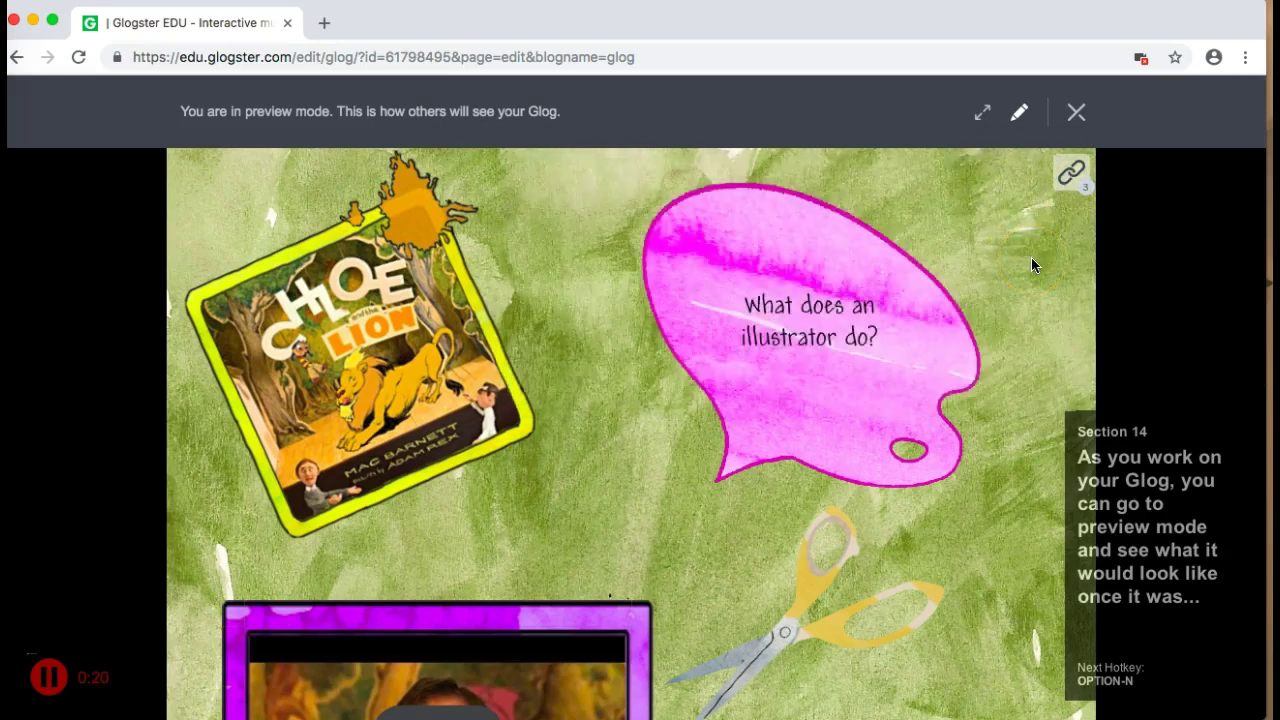
left_click(1020, 115)
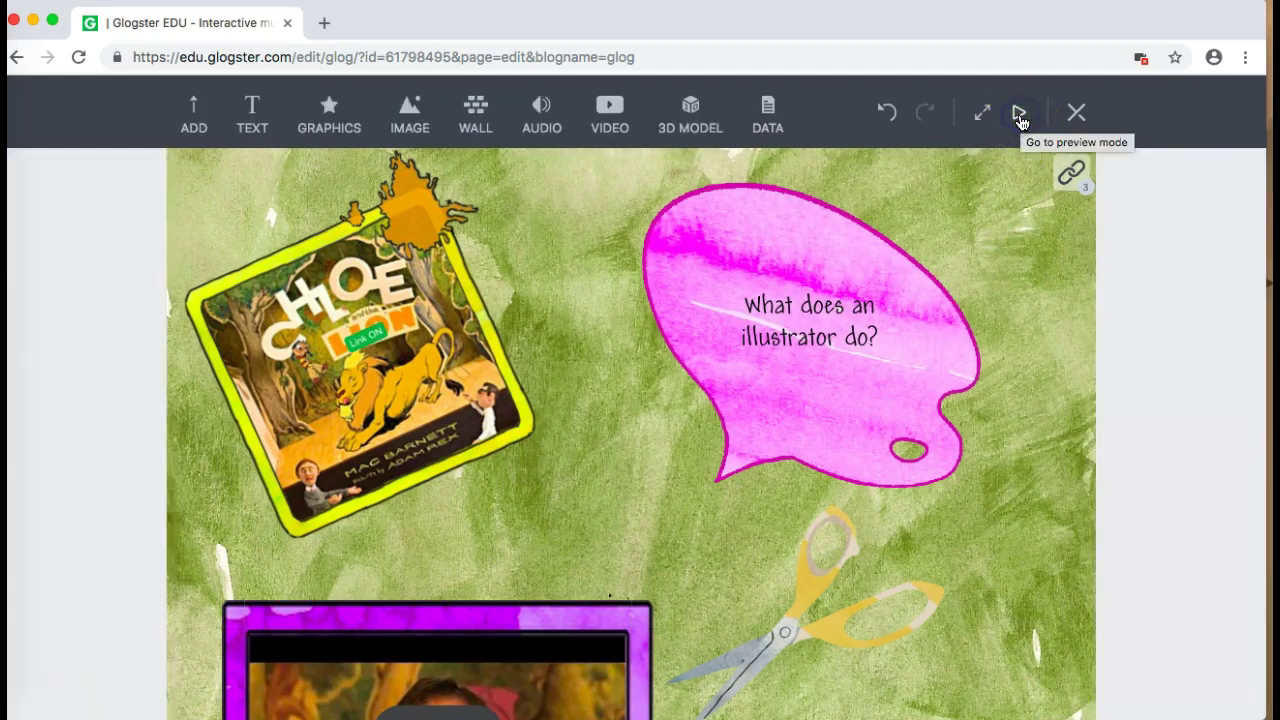
left_click(43, 686)
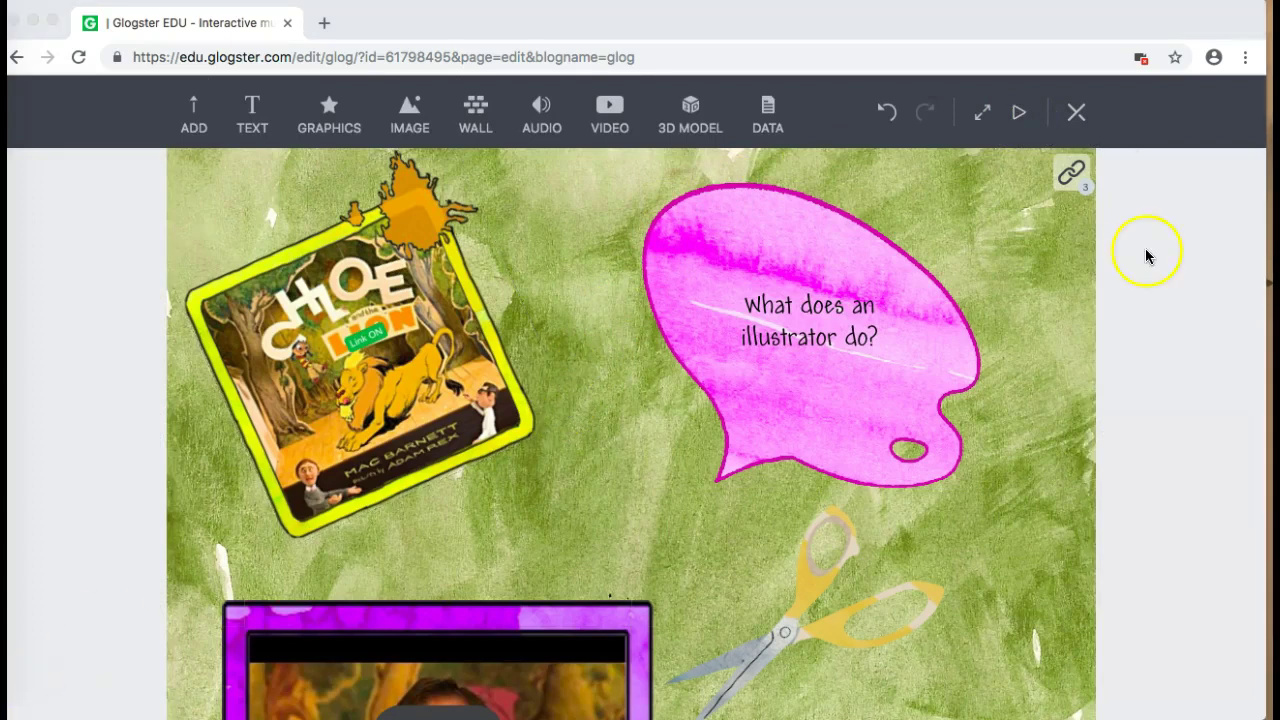
- Exit the editor through the save options and rename the glog Chloe and the Lion
left_click(1077, 117)
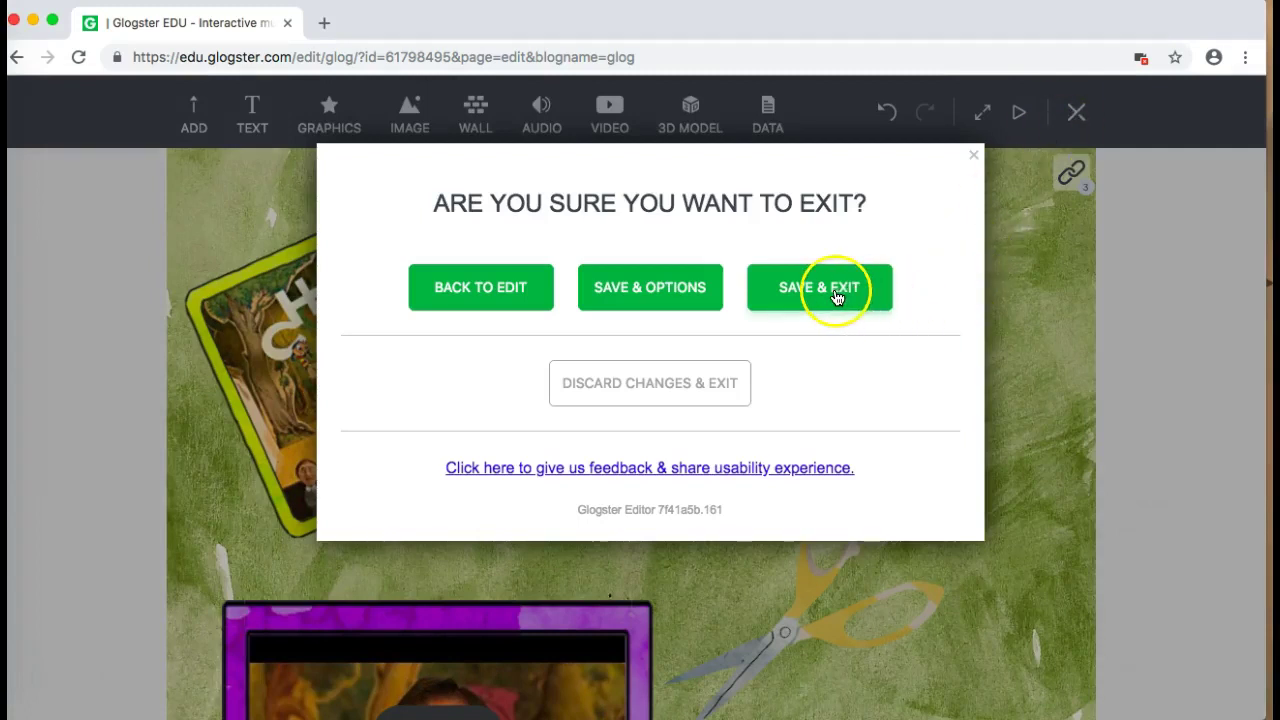
left_click(656, 291)
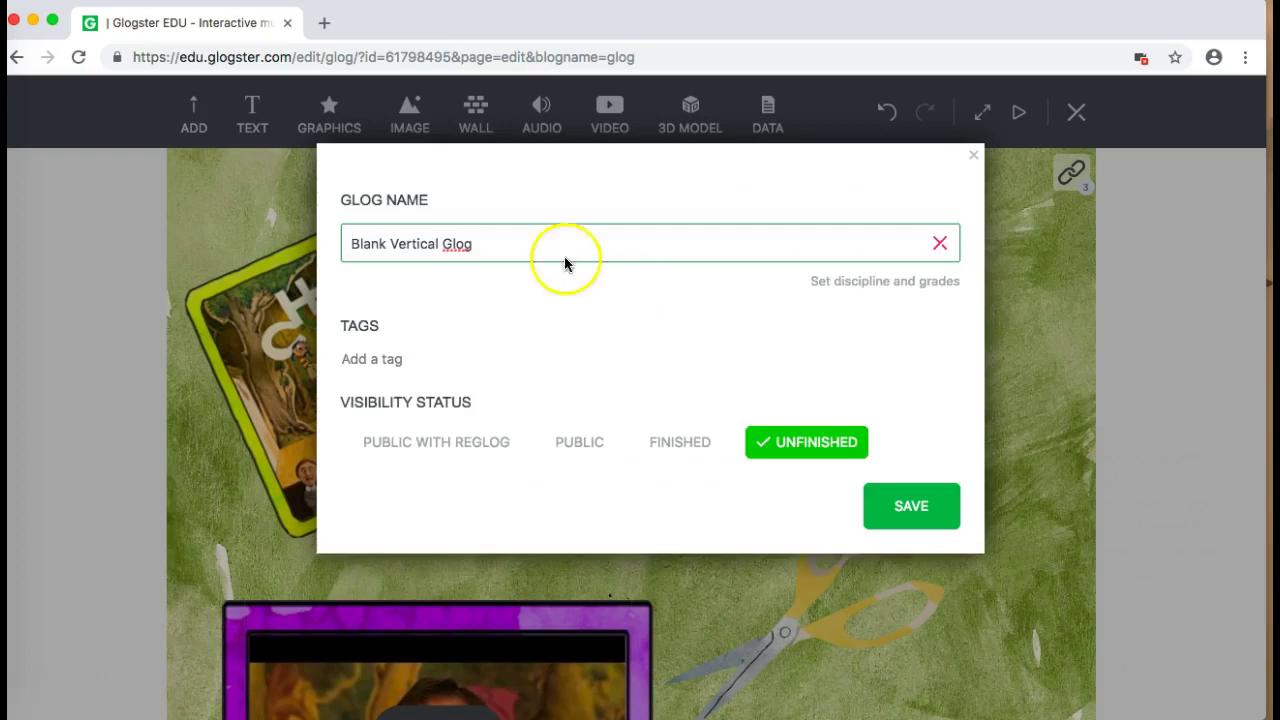
left_click_drag(491, 243, 314, 241)
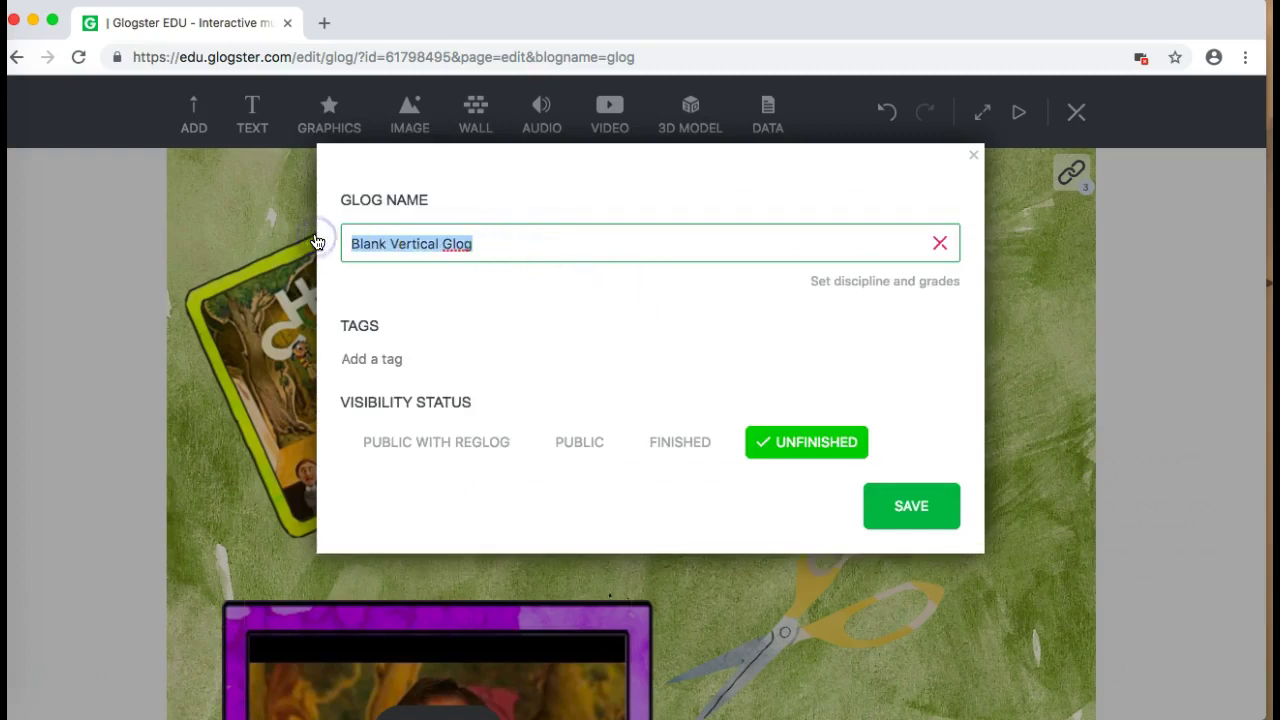
type("Chloe and the Lio")
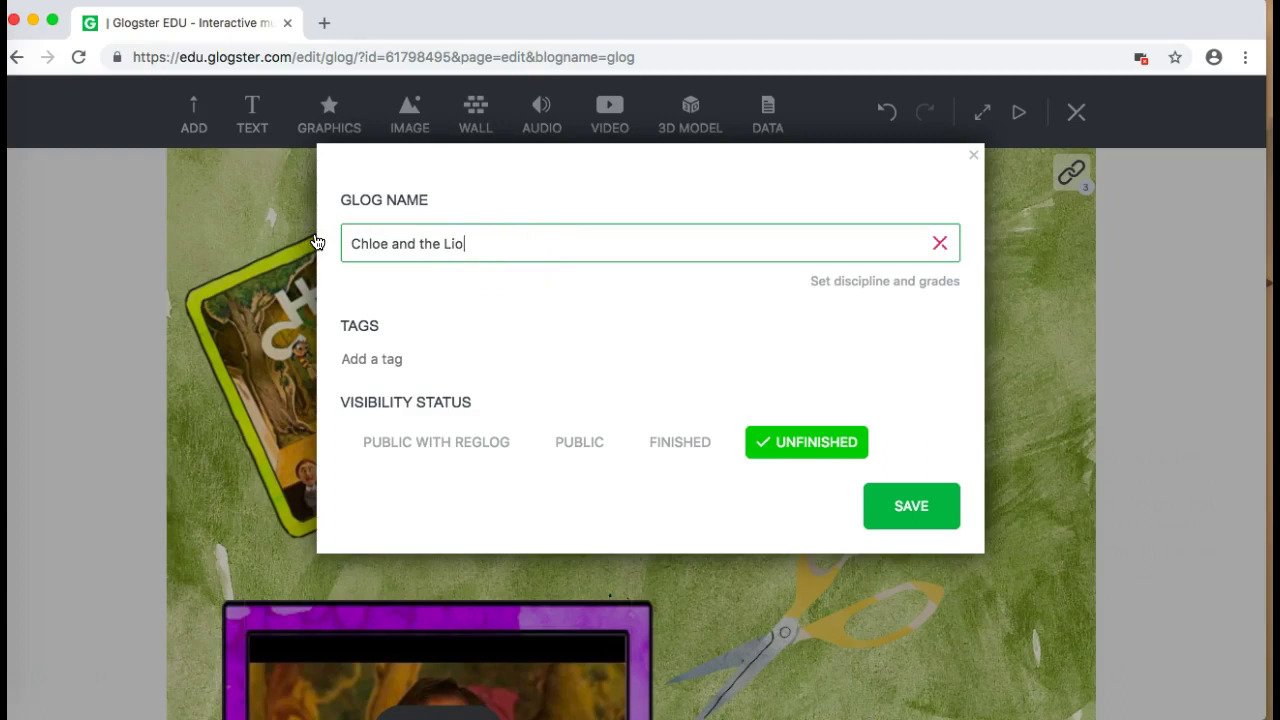
type("n")
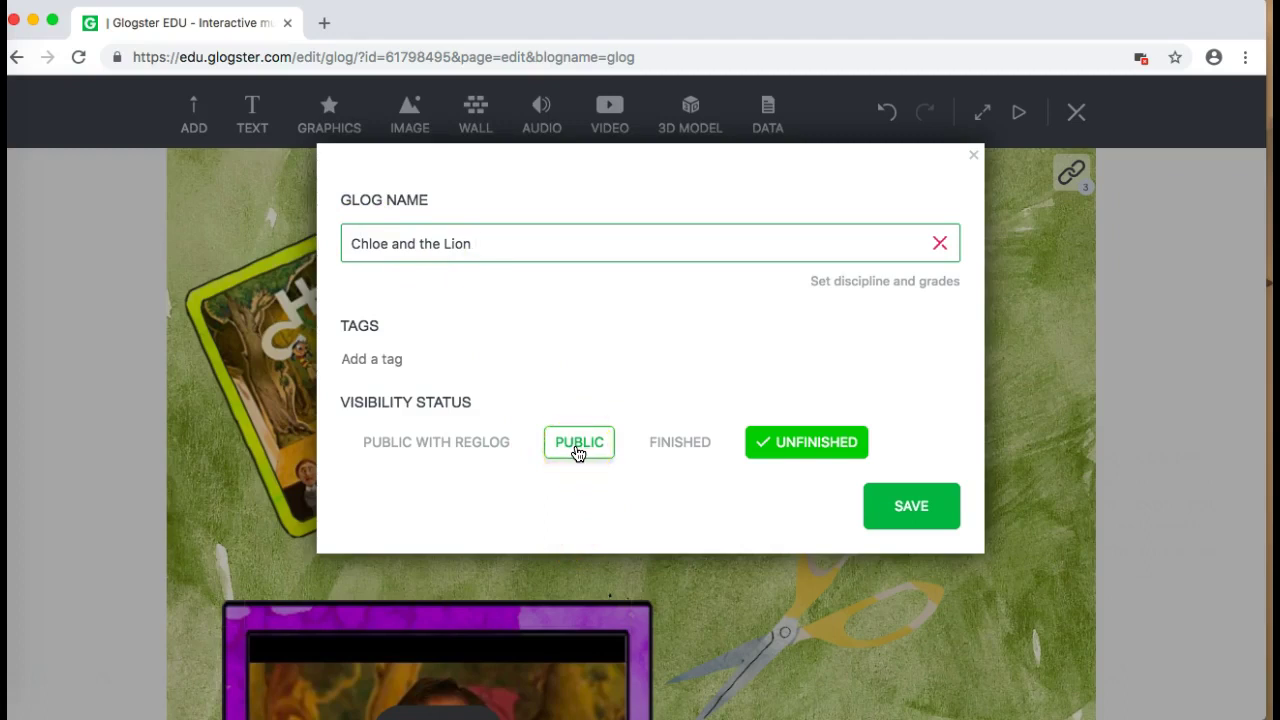
- Set the glog's visibility status to Finished, save it, and go to the dashboard
left_click(679, 450)
left_click(894, 502)
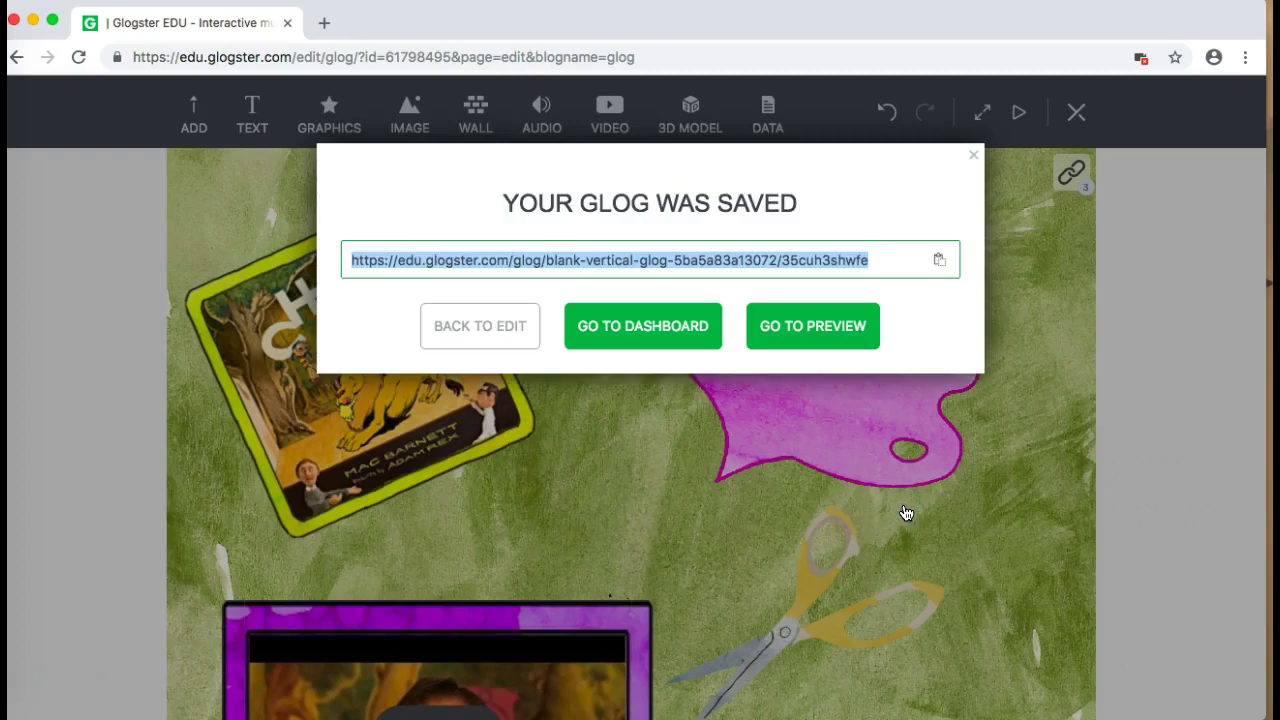
left_click(666, 326)
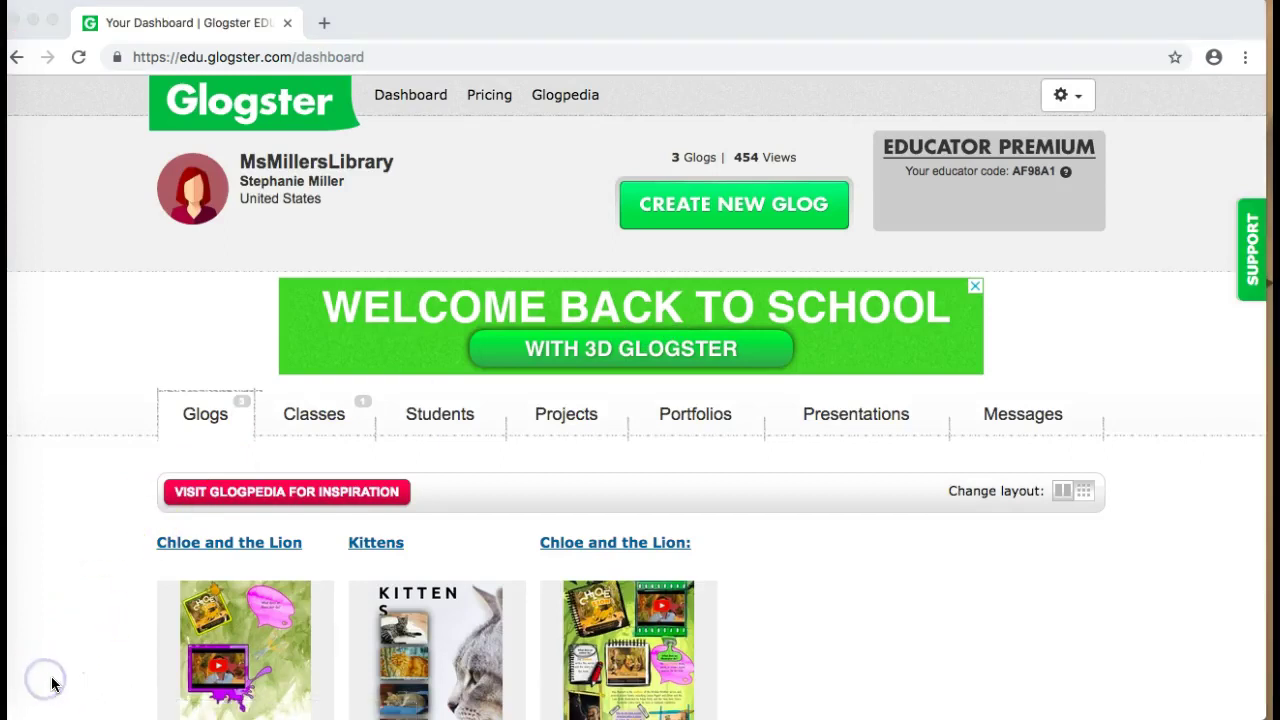
- Open the newly saved Chloe and the Lion glog from the dashboard and review its page down to the Glog Administration settings
scroll(260, 340, "down", 5)
left_click(264, 340)
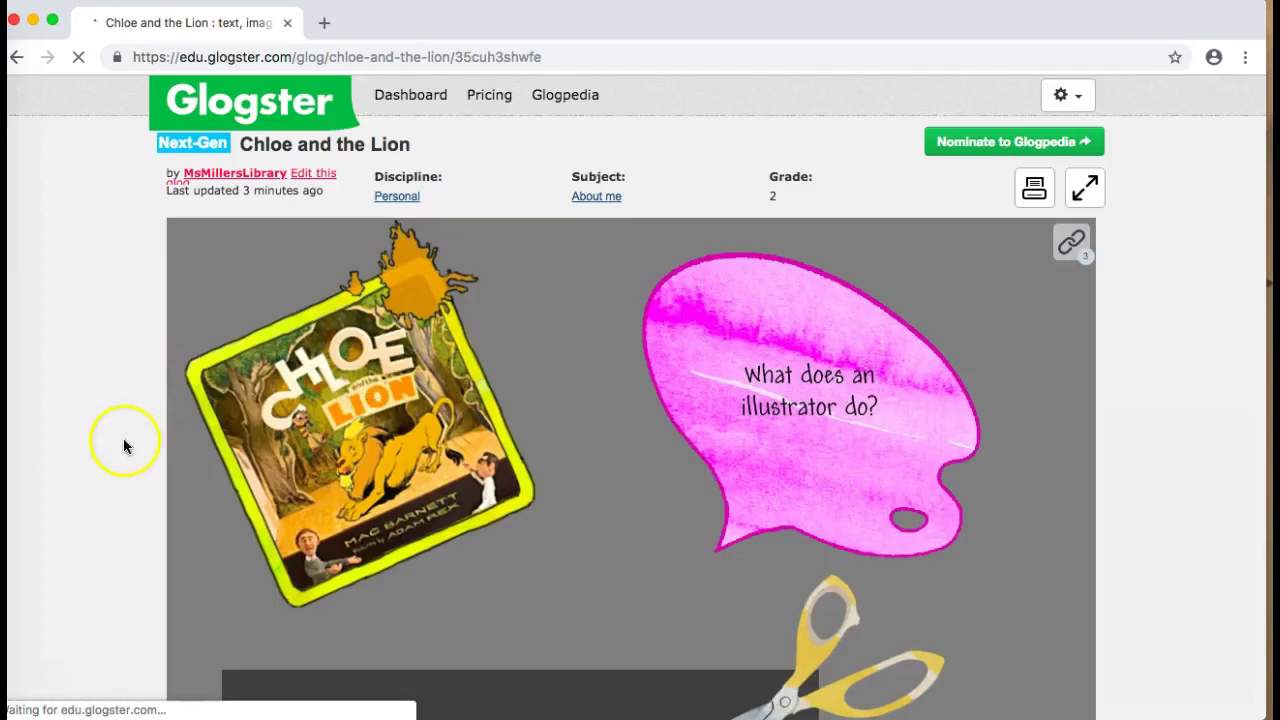
scroll(120, 450, "down", 5)
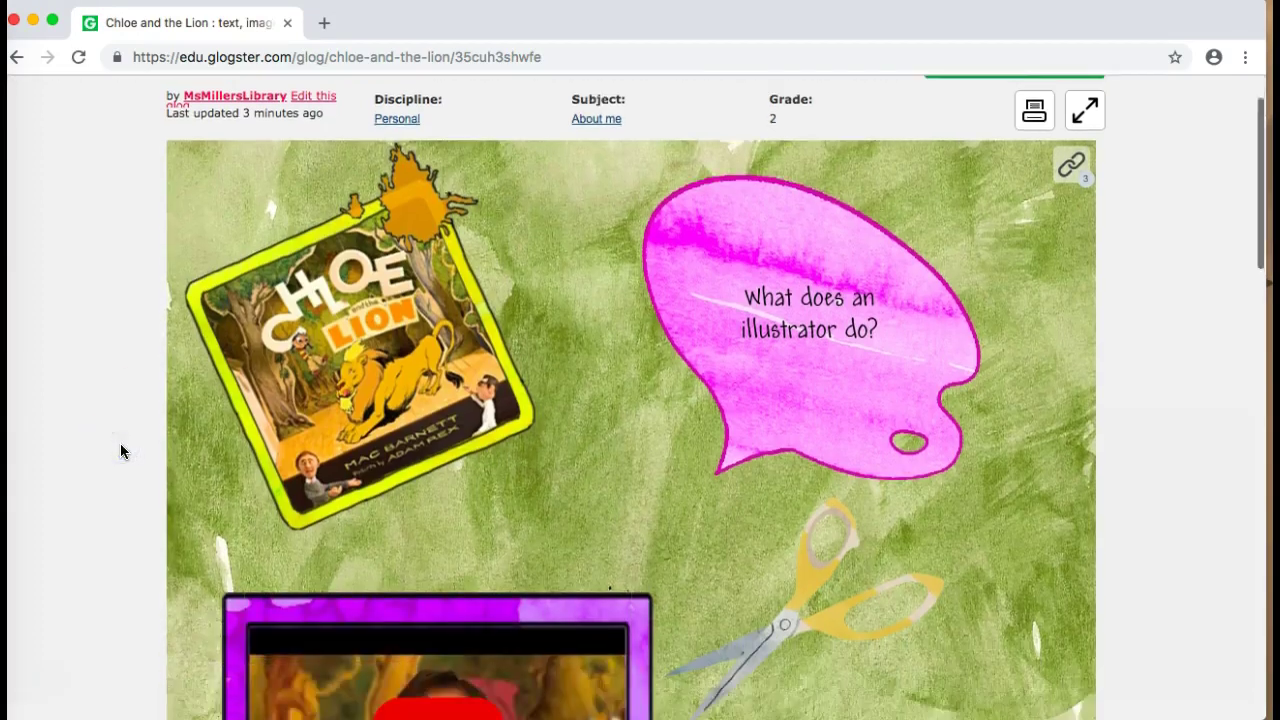
scroll(120, 451, "down", 15)
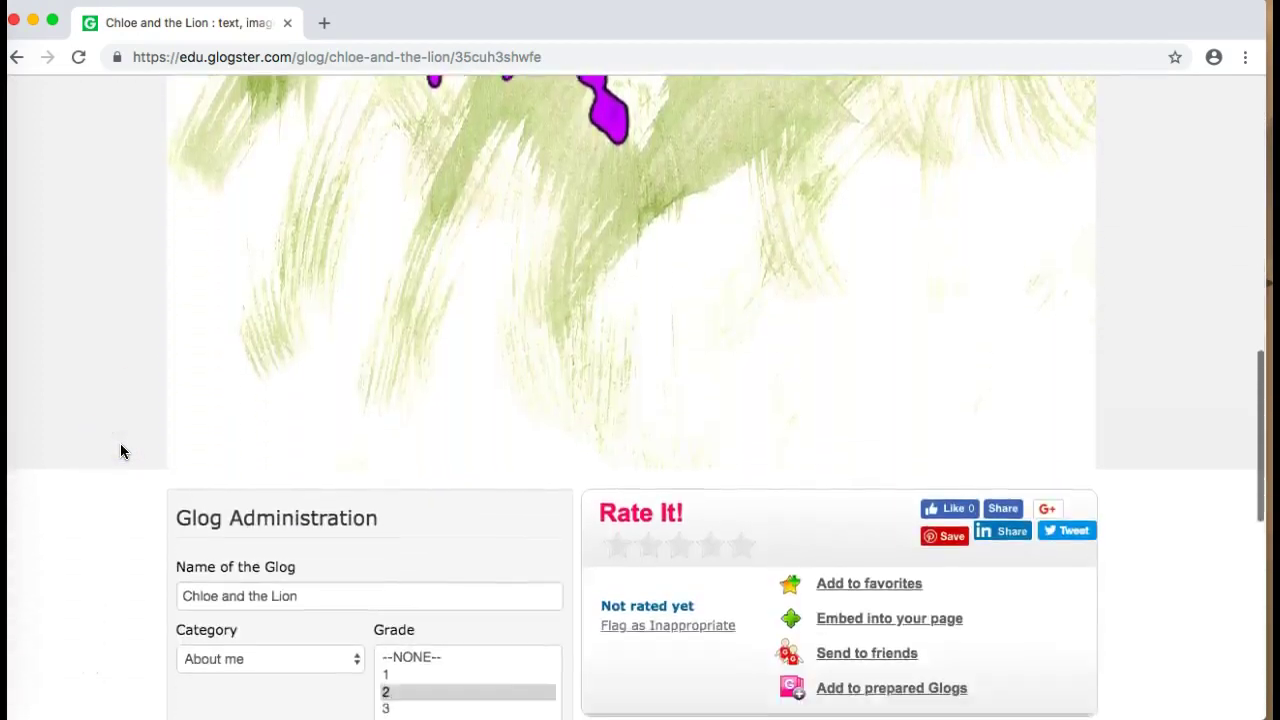
scroll(120, 451, "down", 4)
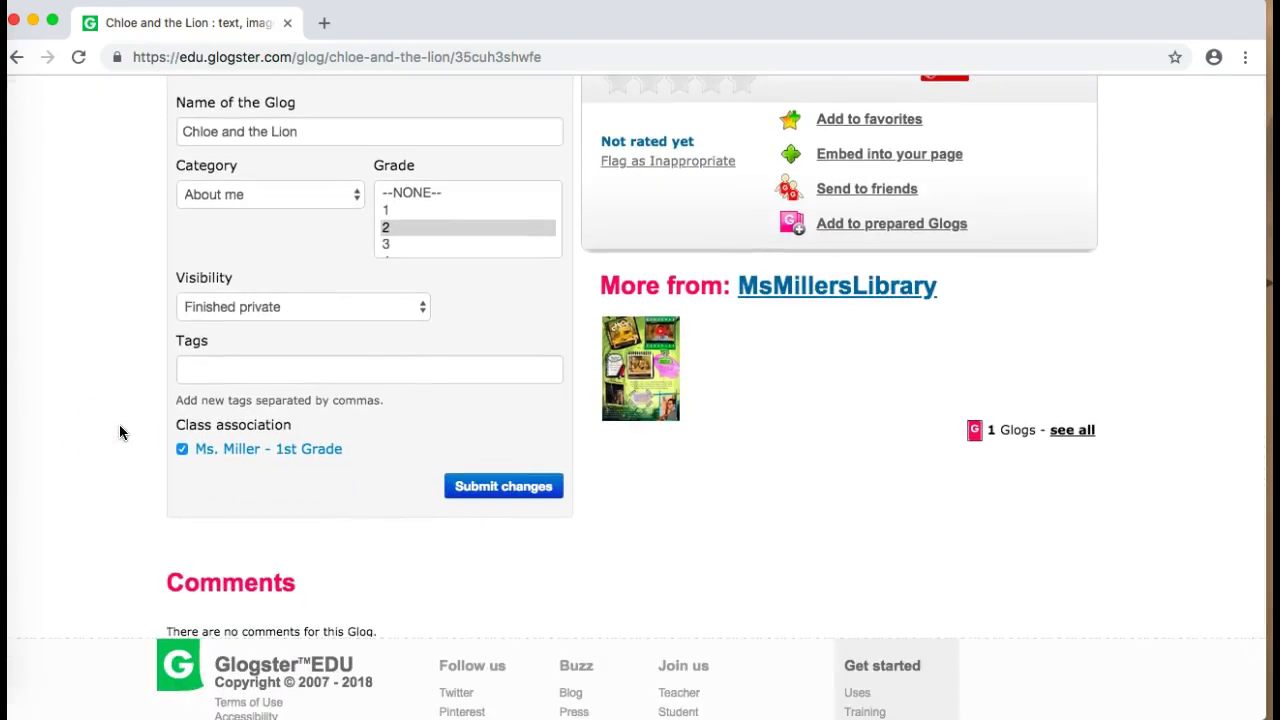
scroll(114, 431, "down", 1)
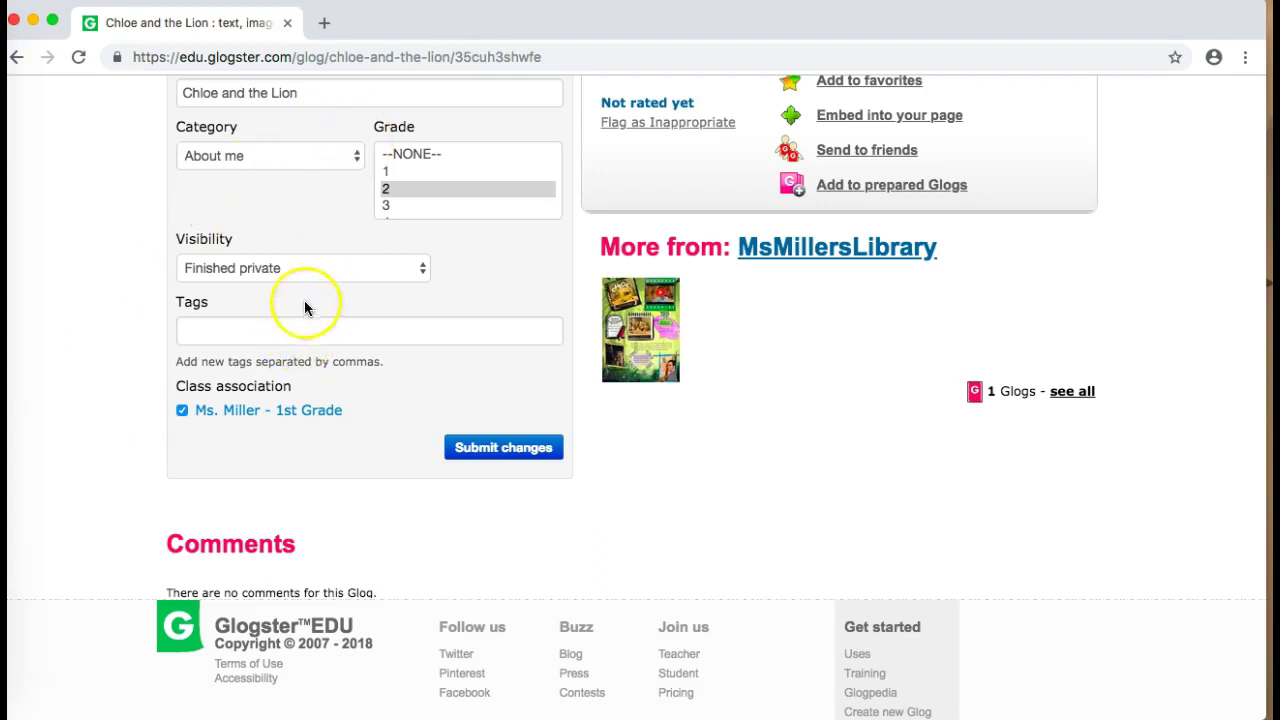
- Examine the available categories in the Glog Administration settings and close the list without changing the category
left_click(387, 190)
left_click(355, 155)
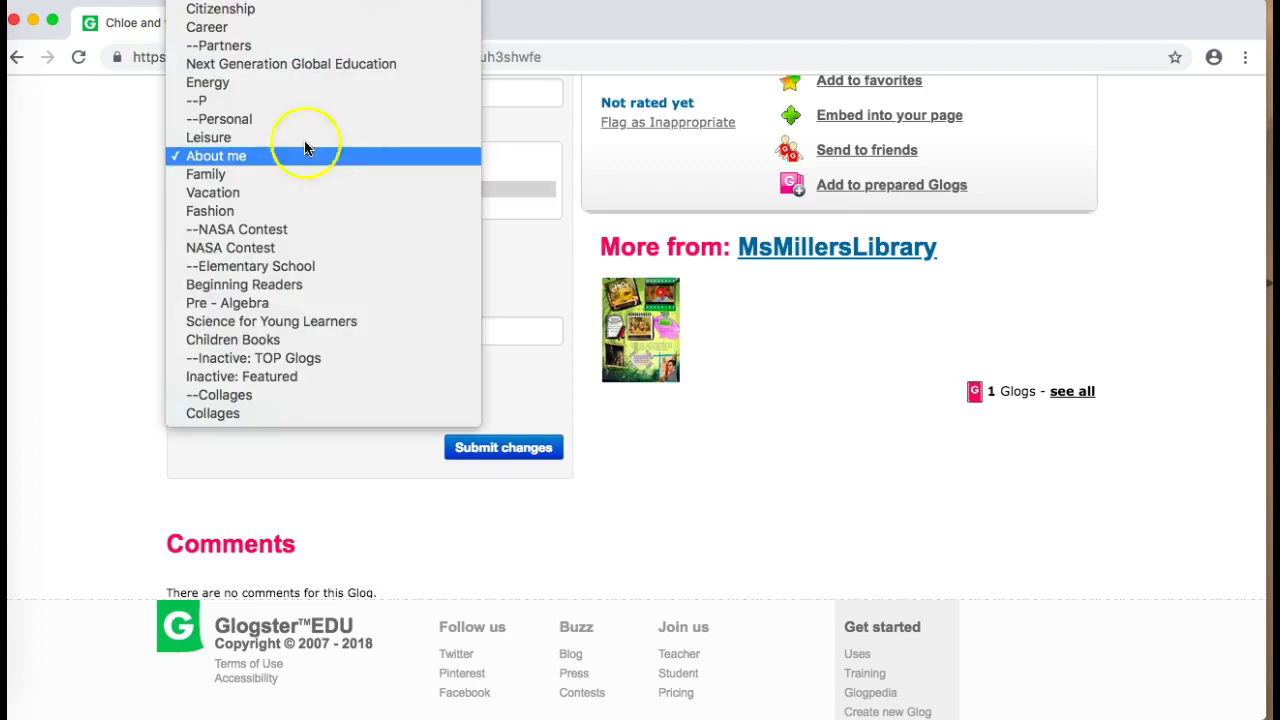
left_click(123, 126)
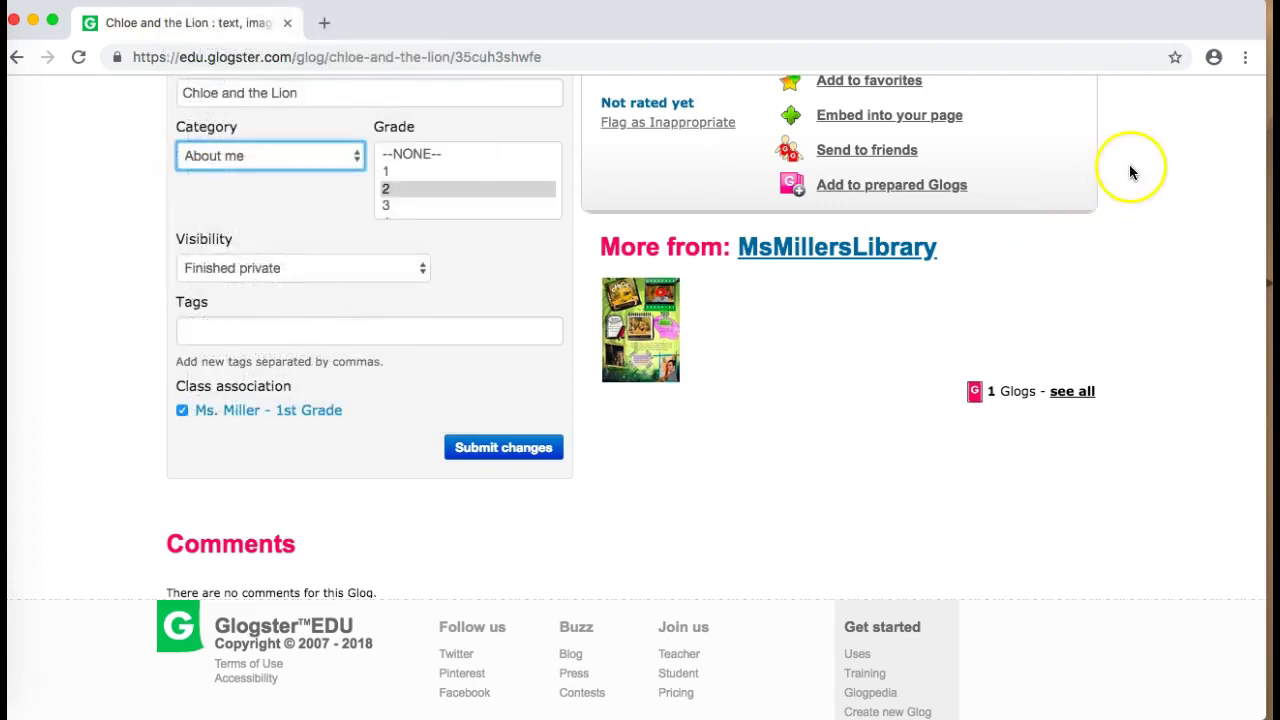
key("space")
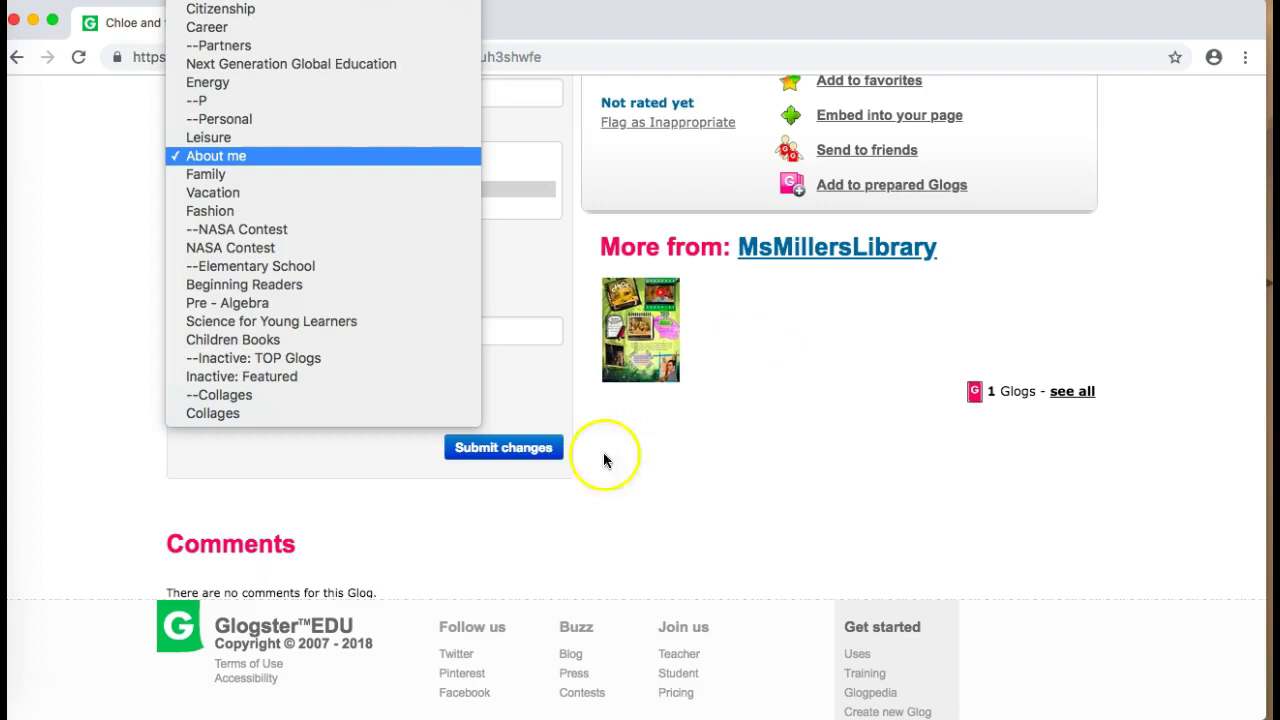
left_click(226, 514)
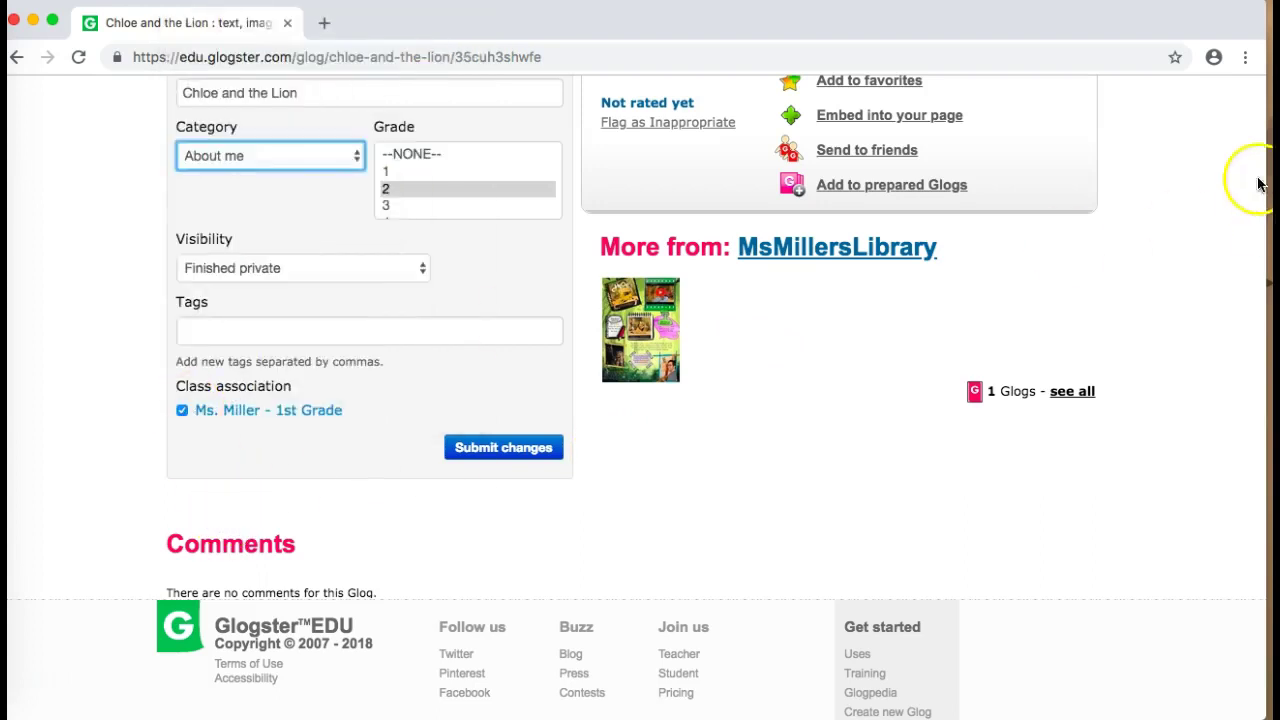
left_click(1197, 164)
- Review the glog's sharing options, including the Send to friends form, and close the form without sending anything
scroll(1197, 164, "up", 3)
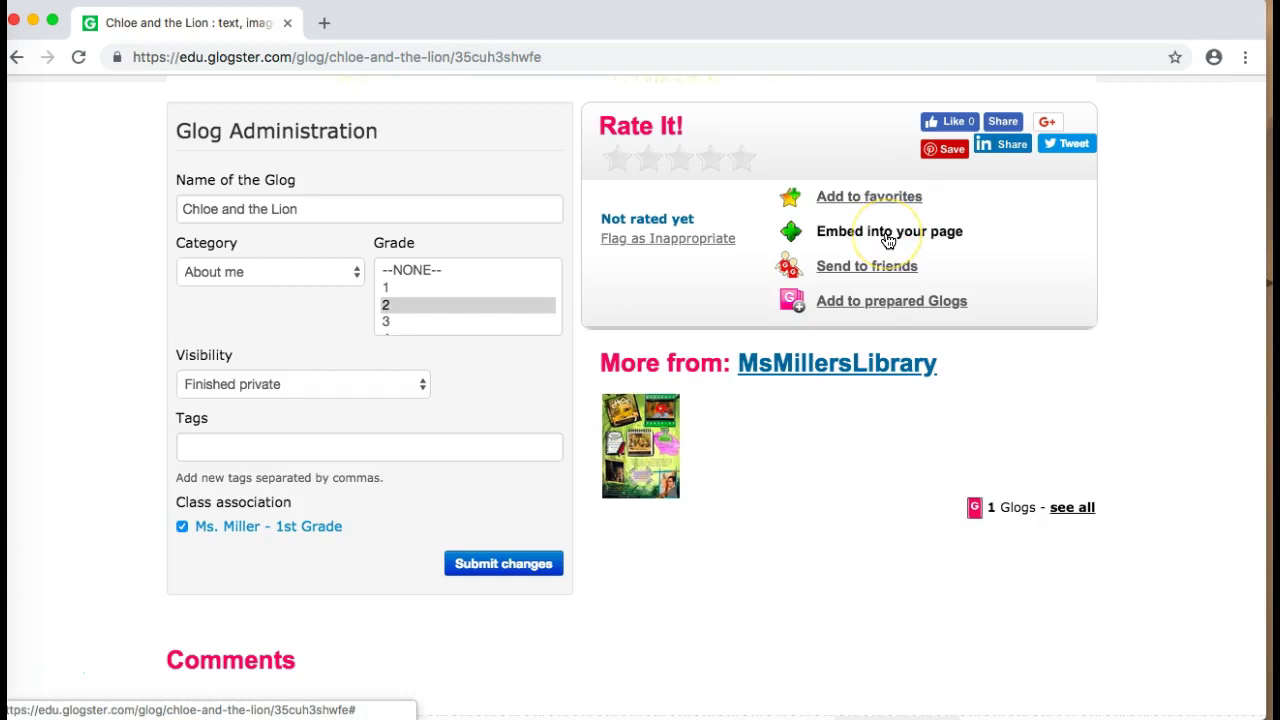
left_click(872, 266)
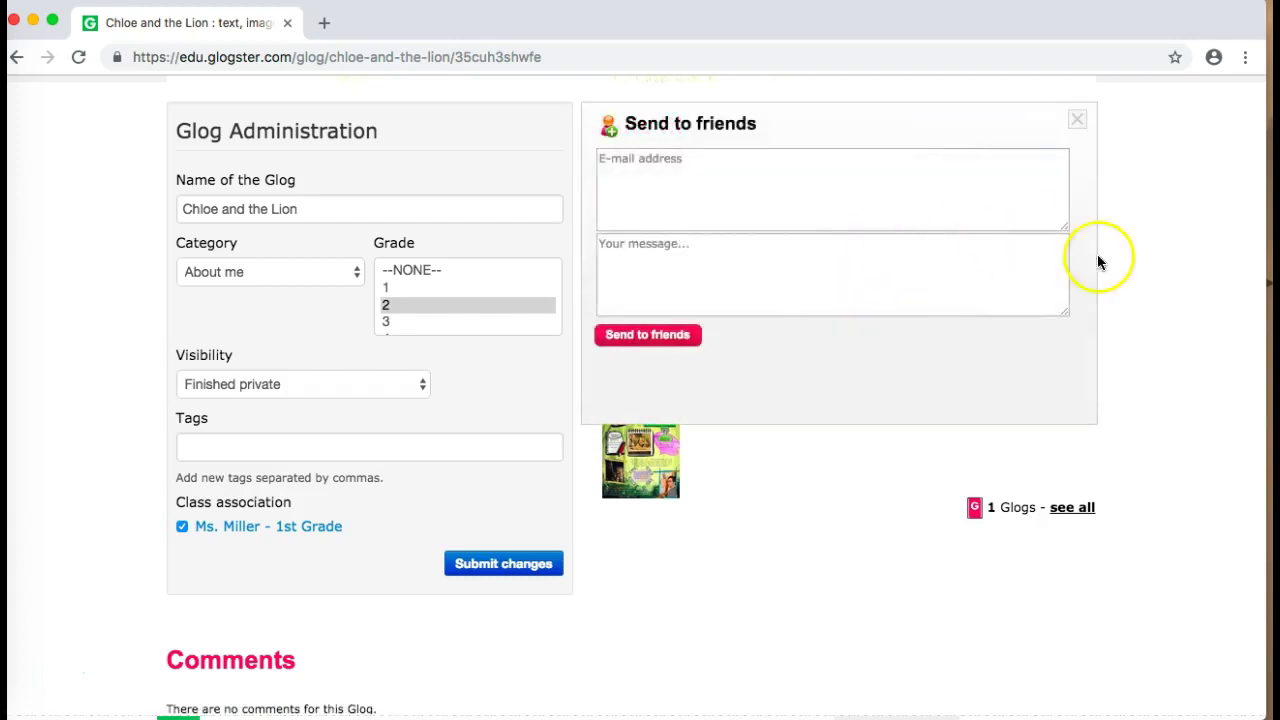
left_click(1081, 120)
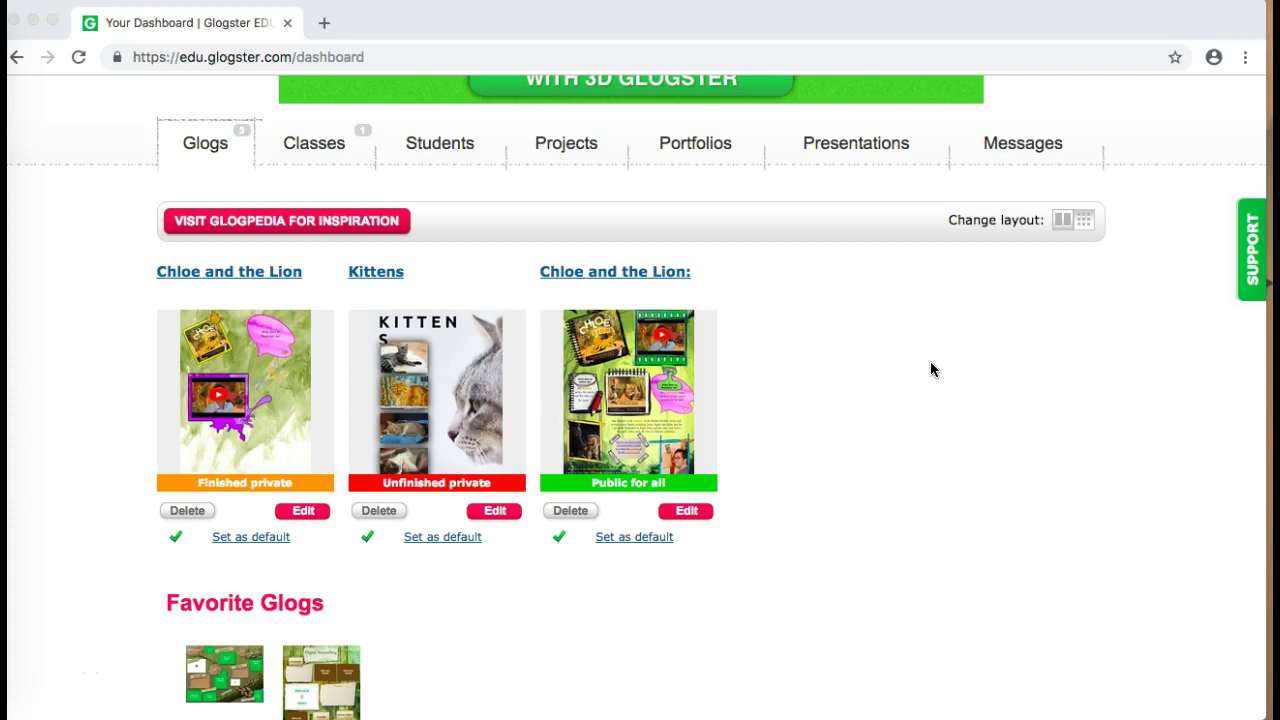
- Open the public Chloe and the Lion: Author and Illustrator glog from the dashboard and review its upper part
left_click(845, 344)
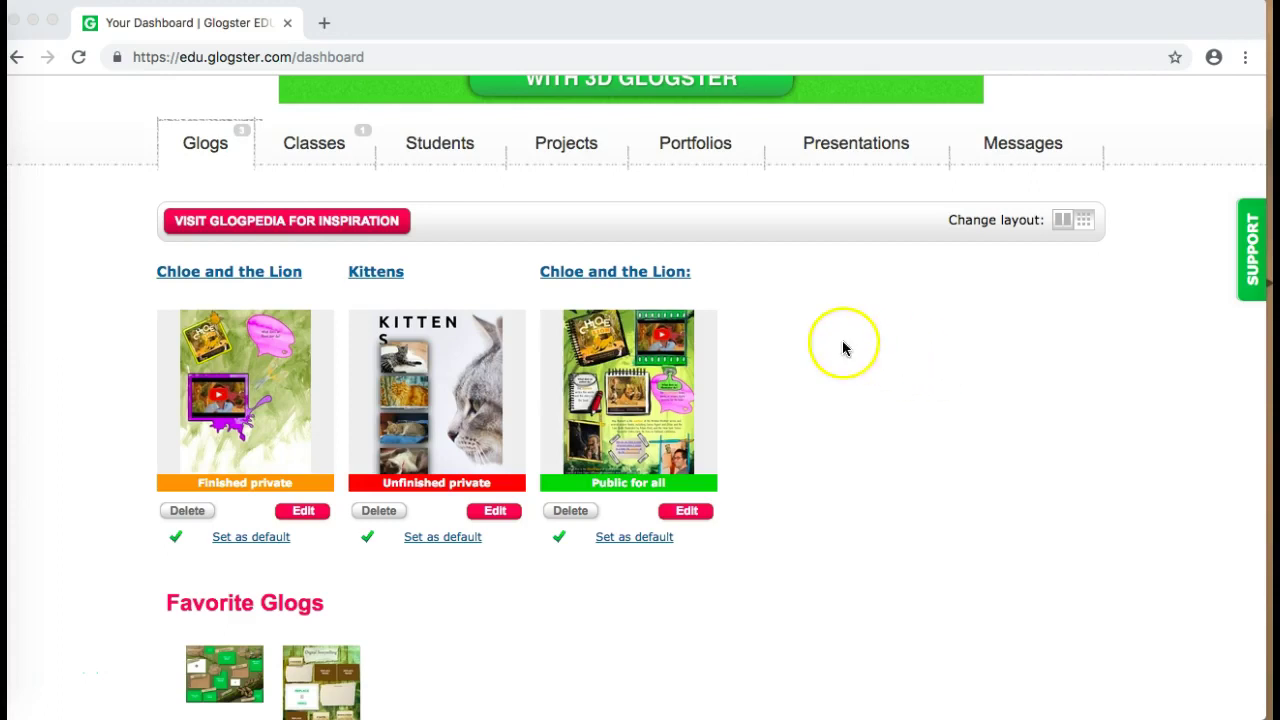
left_click(630, 400)
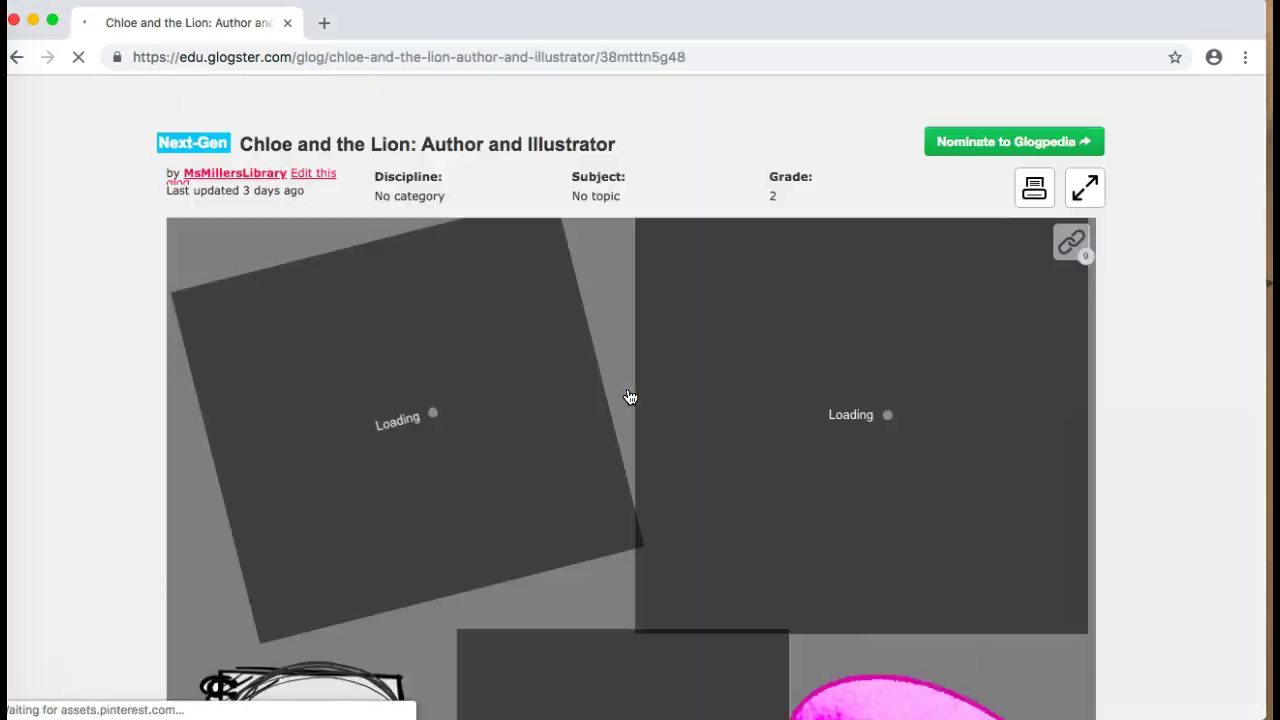
scroll(1203, 266, "down", 2)
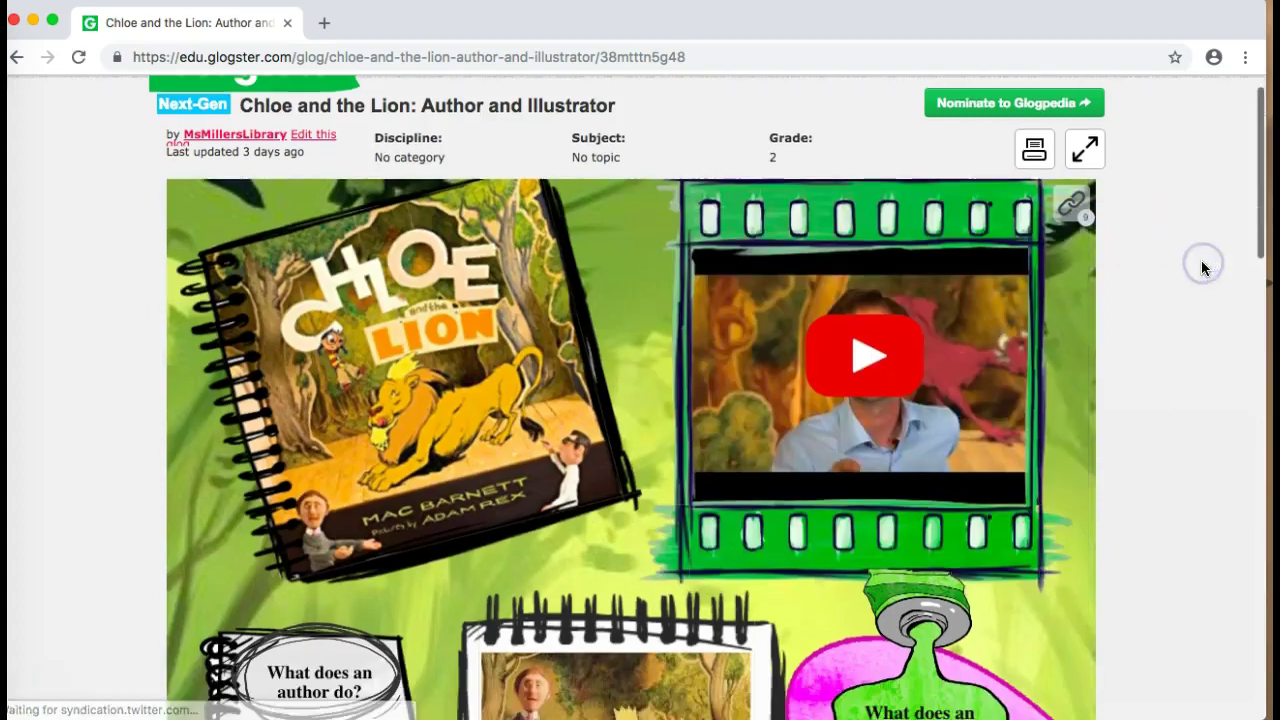
scroll(1203, 266, "down", 3)
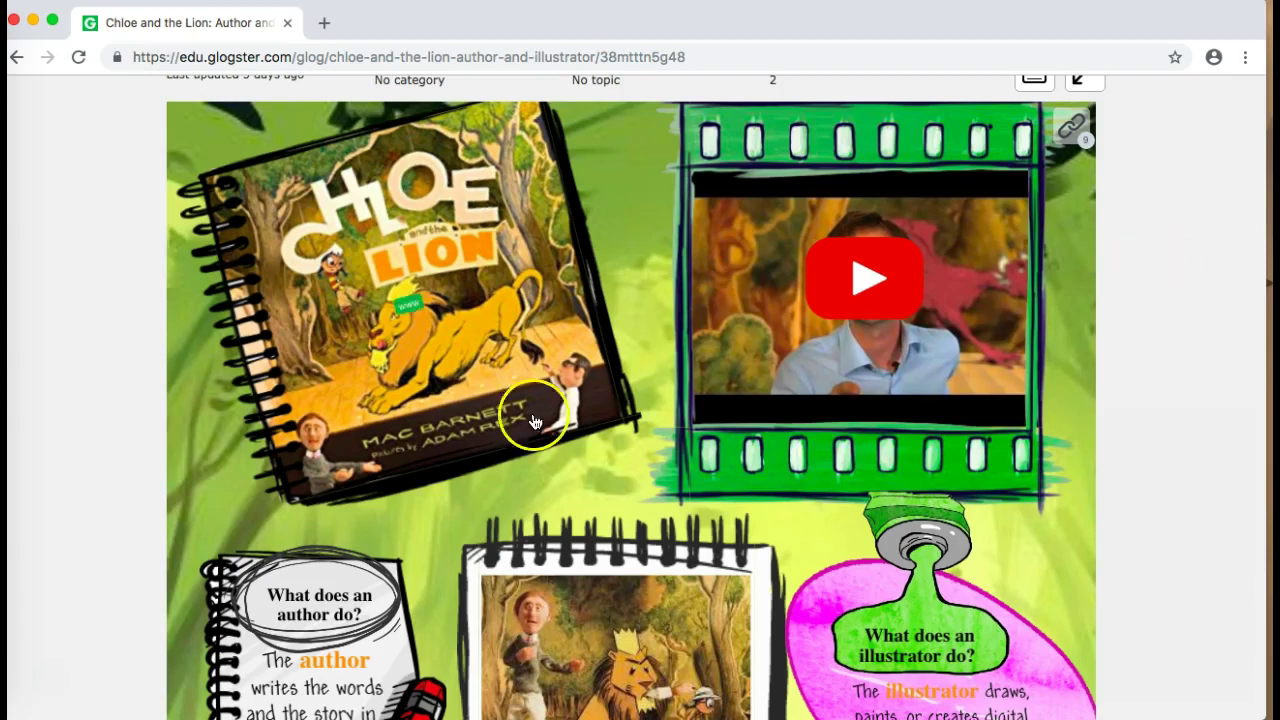
left_click(48, 681)
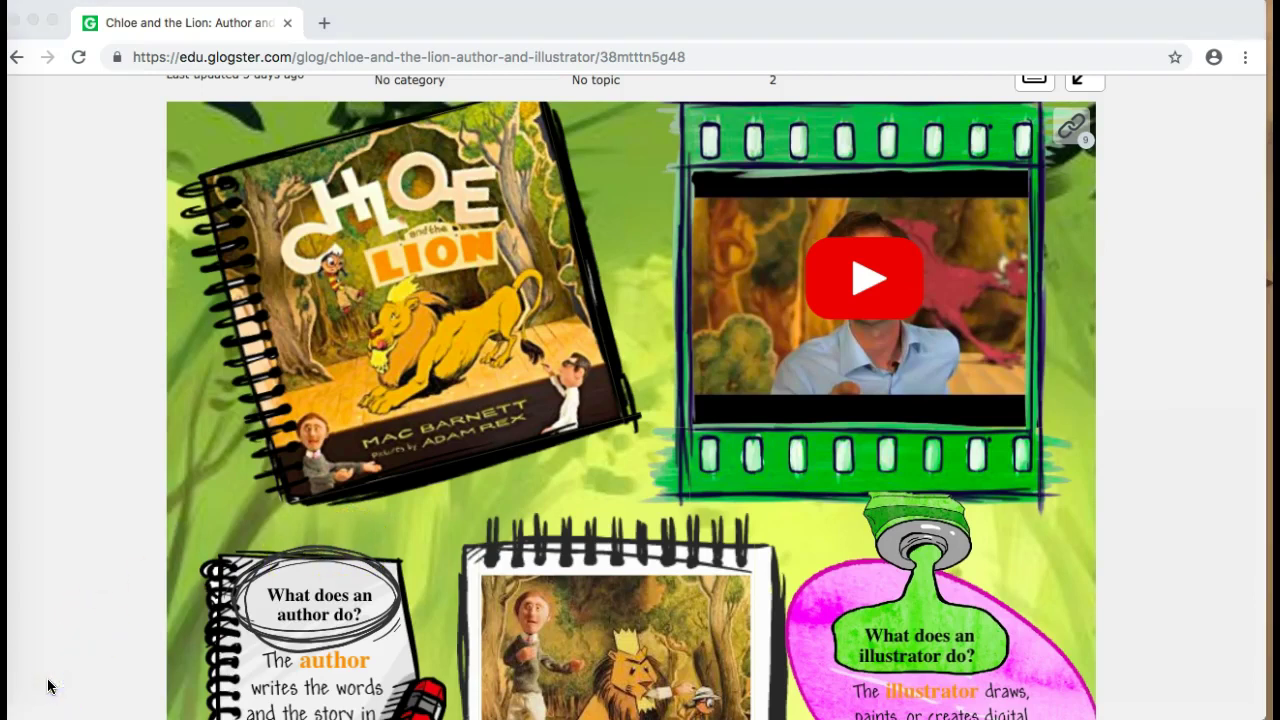